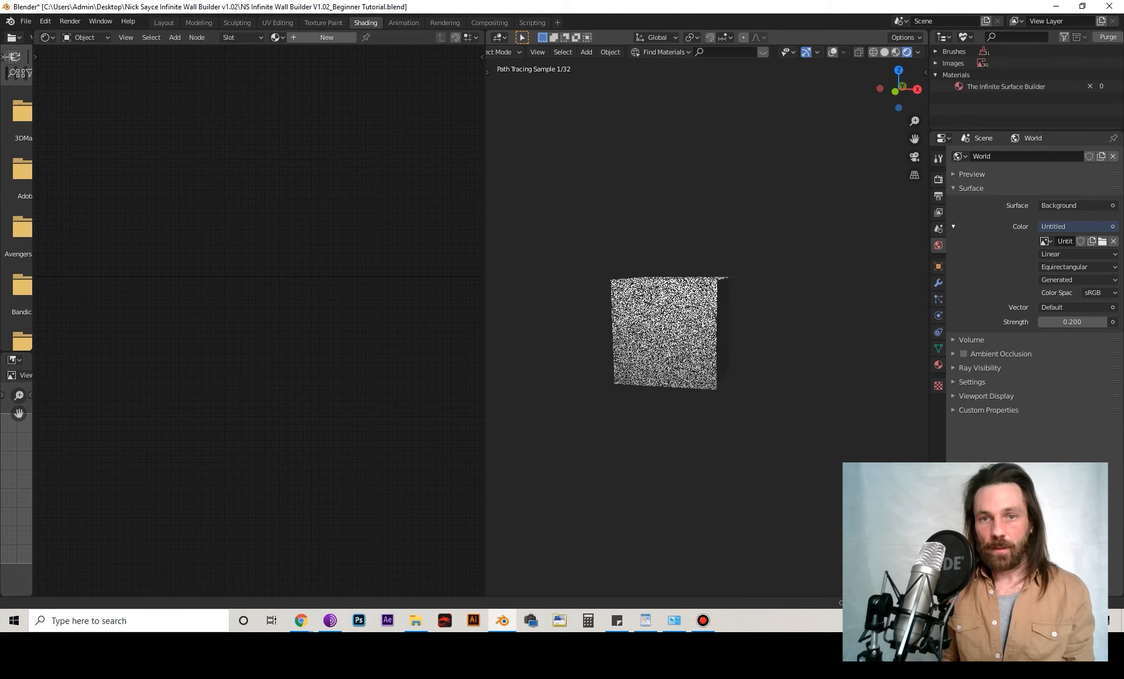
- Assign the existing material The Infinite Surface Builder to the cube
left_click(938, 364)
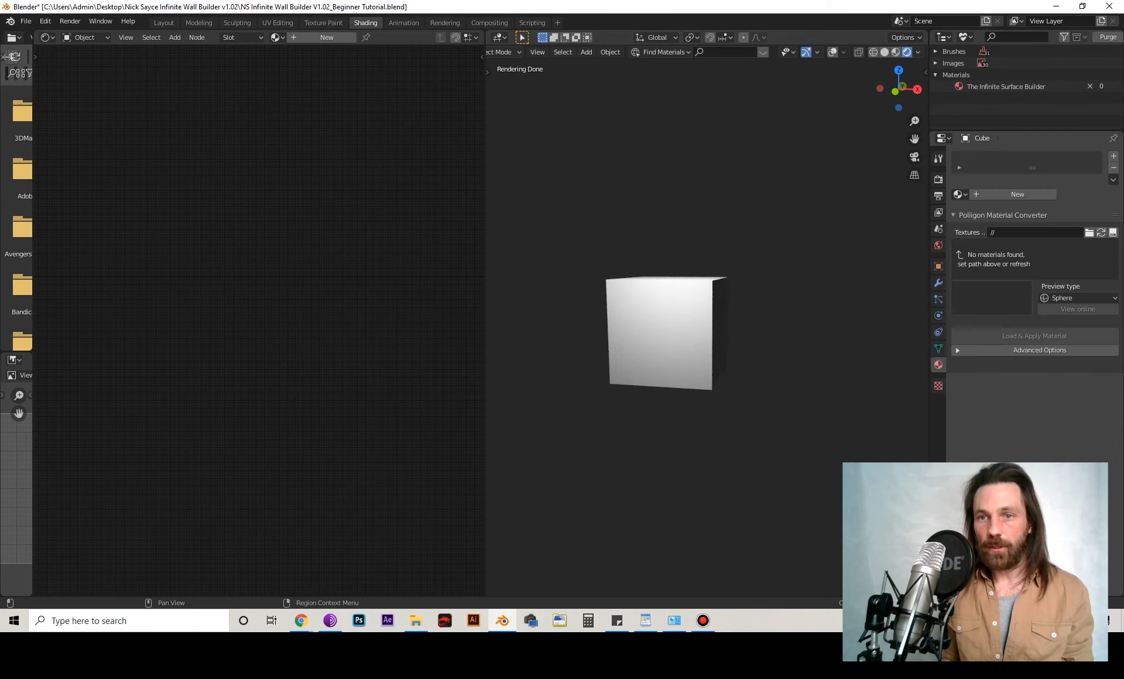
left_click(960, 194)
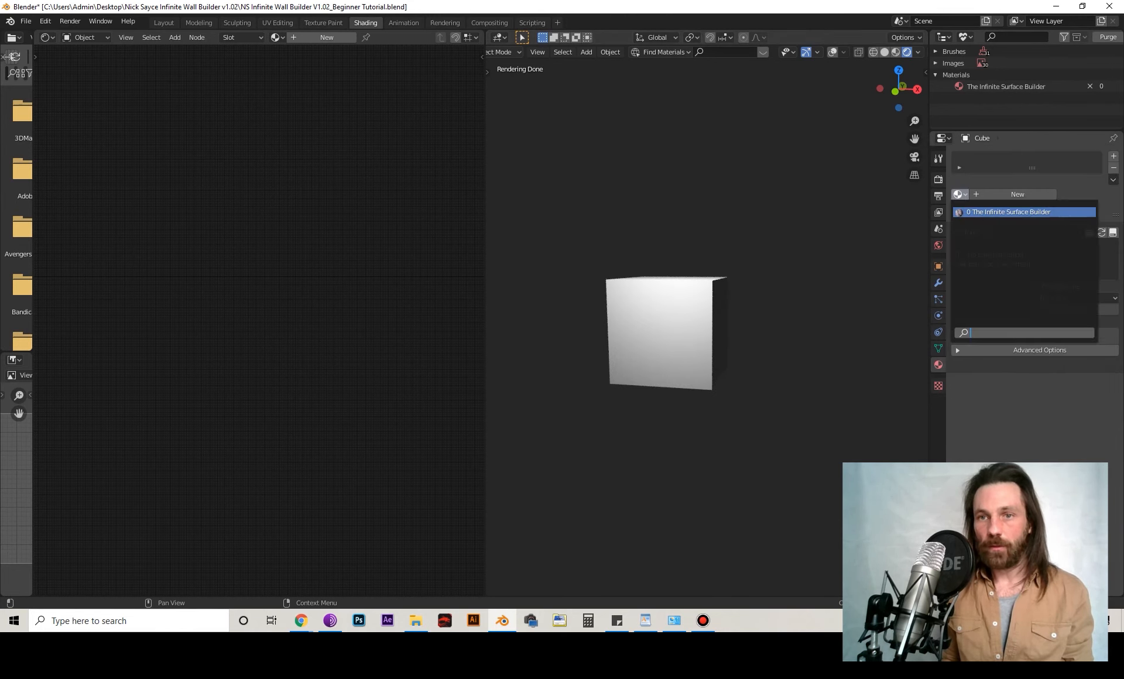
left_click(1008, 211)
scroll(696, 319, "up", 6)
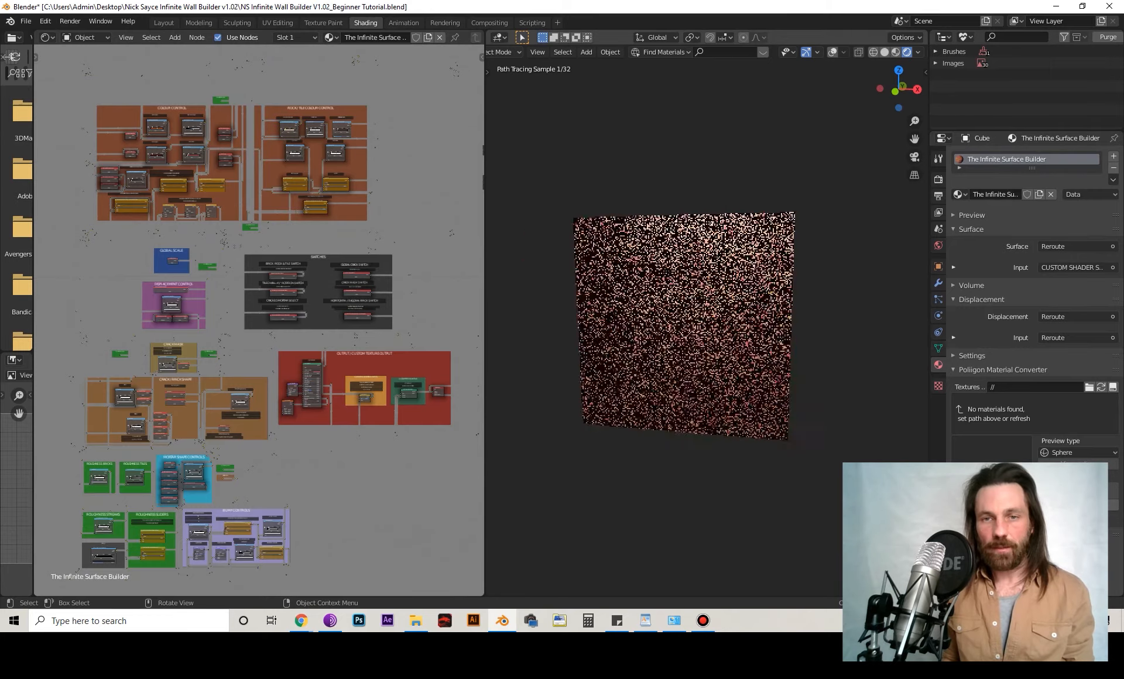
scroll(707, 310, "down", 3)
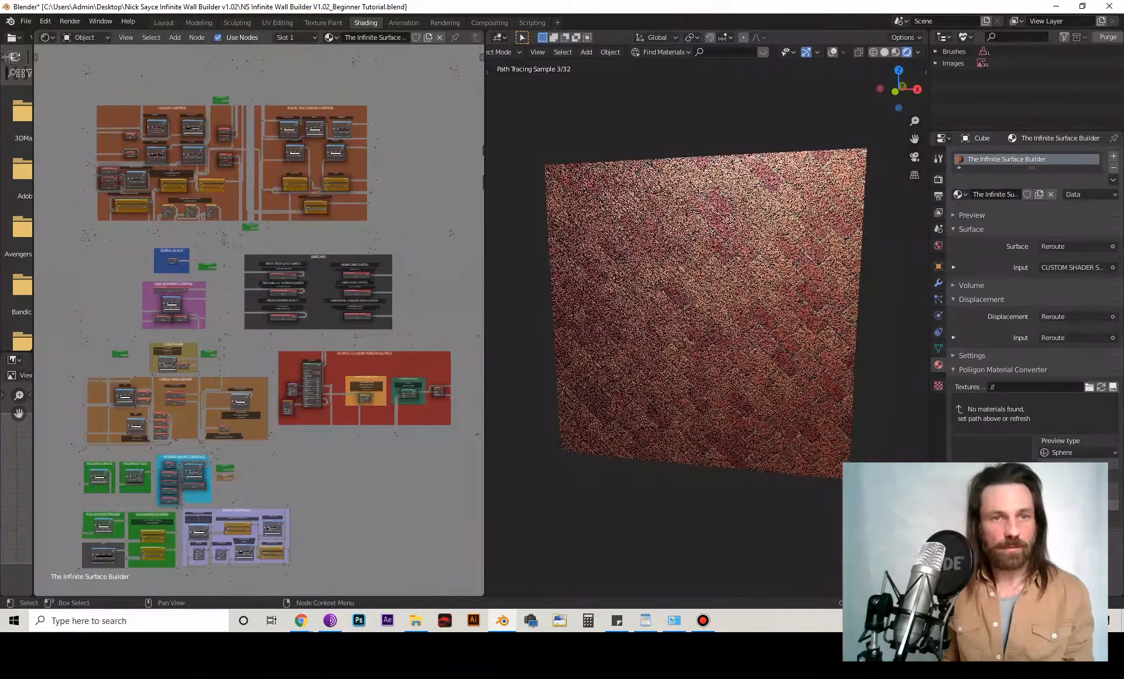
- Set the Horizontal Bricks / Diagonal Tiles switch value to 0 for a regular brick wall
scroll(254, 328, "up", 4)
scroll(254, 328, "up", 5)
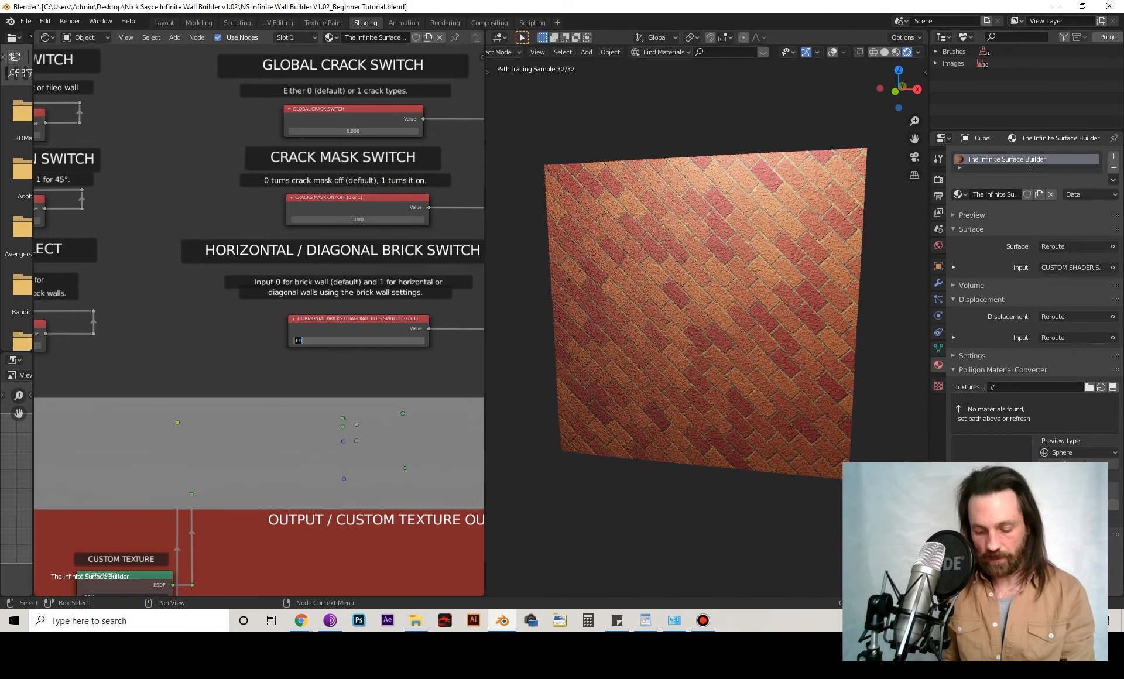
key("Return")
scroll(707, 316, "up", 4)
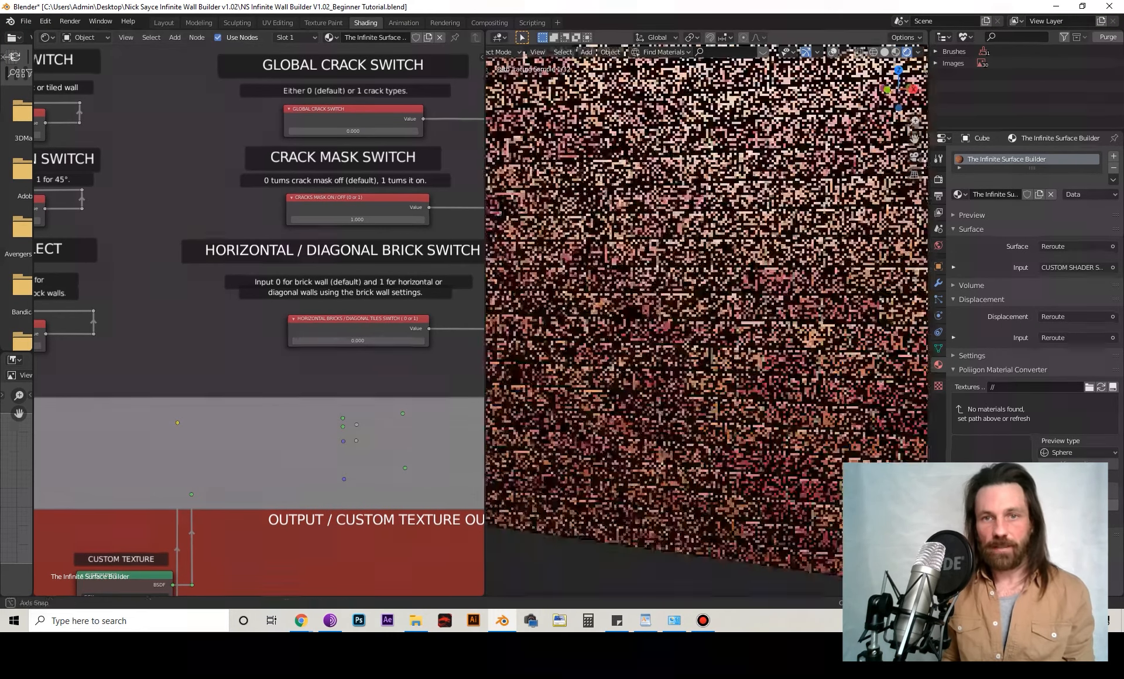
scroll(707, 317, "down", 2)
middle_click_drag(707, 317, 775, 297)
scroll(259, 320, "down", 3)
- Separate the stops of the Brick 1 Base Colour ramp by moving the first one to position 0.386
middle_click_drag(259, 319, 353, 483)
middle_click_drag(76, 158, 442, 460)
scroll(258, 320, "up", 3)
scroll(258, 319, "up", 8)
middle_click_drag(258, 320, 347, 416)
scroll(259, 320, "up", 5)
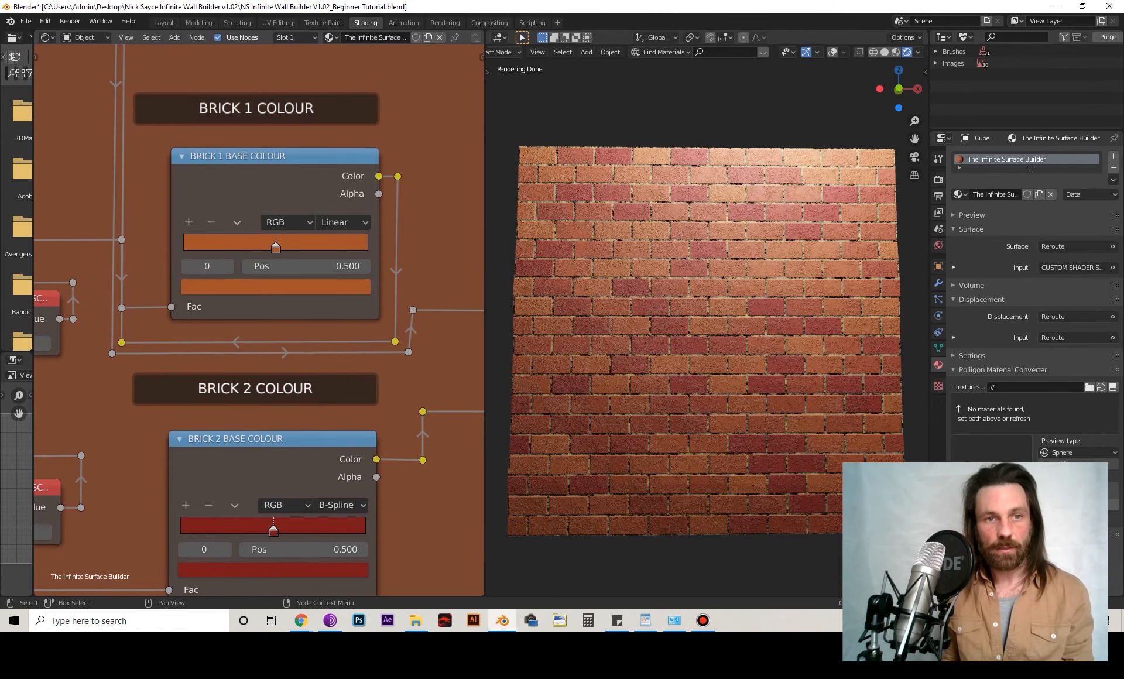
left_click(257, 287)
left_click(274, 199)
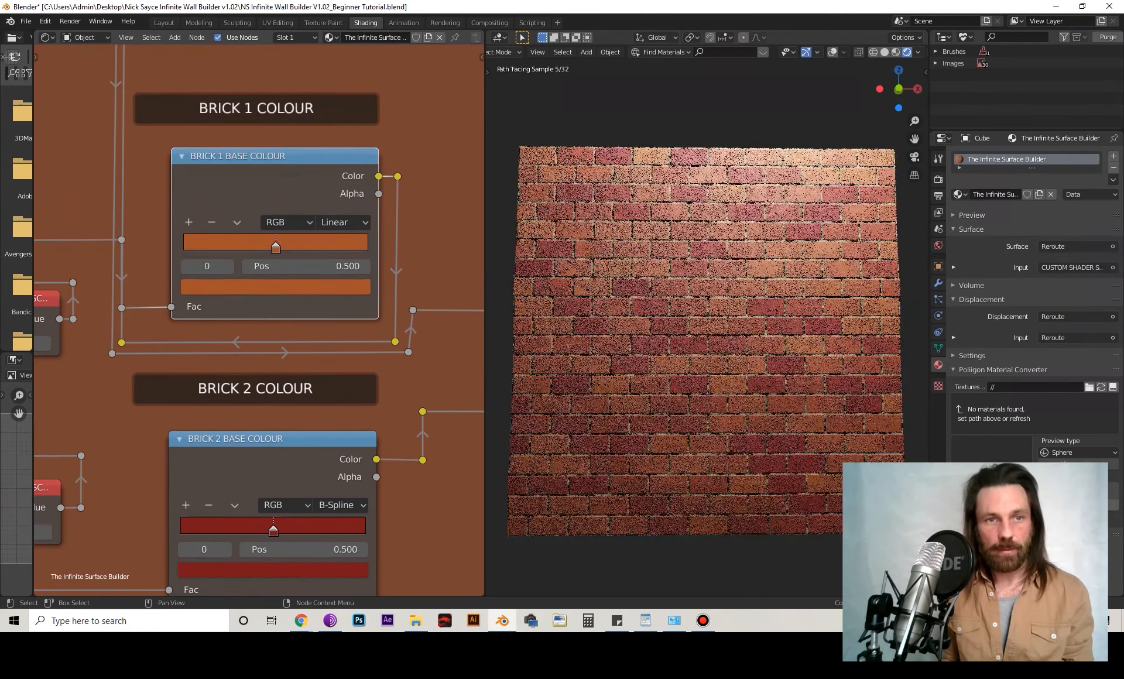
left_click_drag(276, 246, 255, 245)
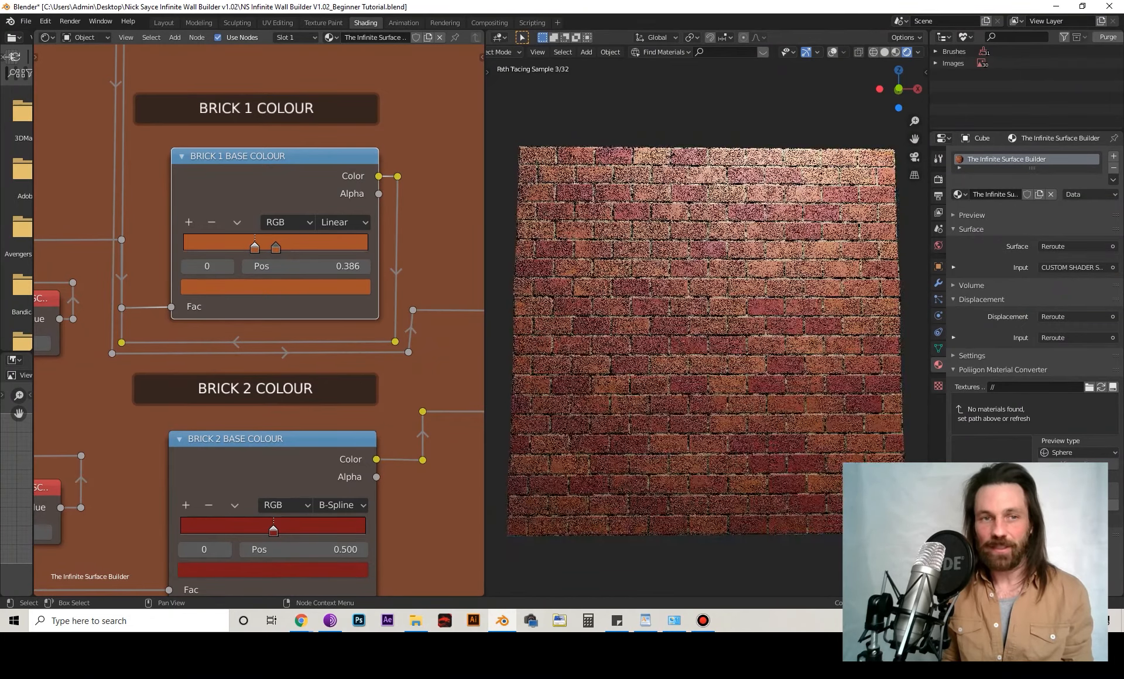
- Make the Brick 1 ramp's second stop white at full value, move it to position 1.000, and move the orange stop to 0.563
left_click(276, 246)
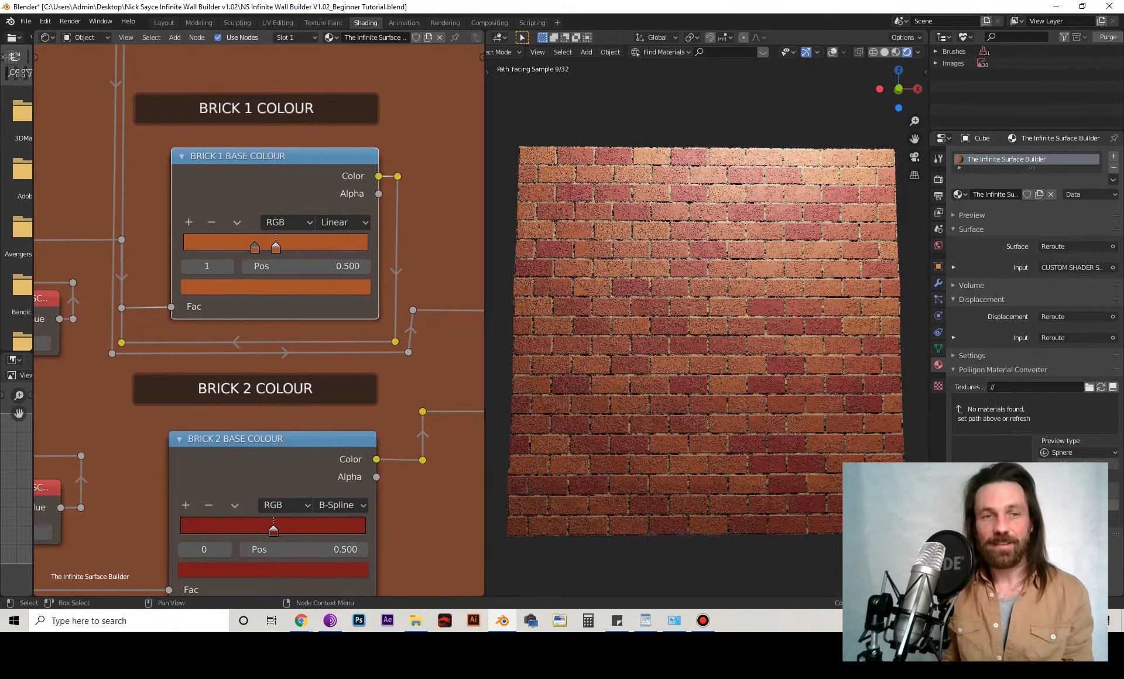
left_click(233, 287)
left_click_drag(320, 96, 320, 54)
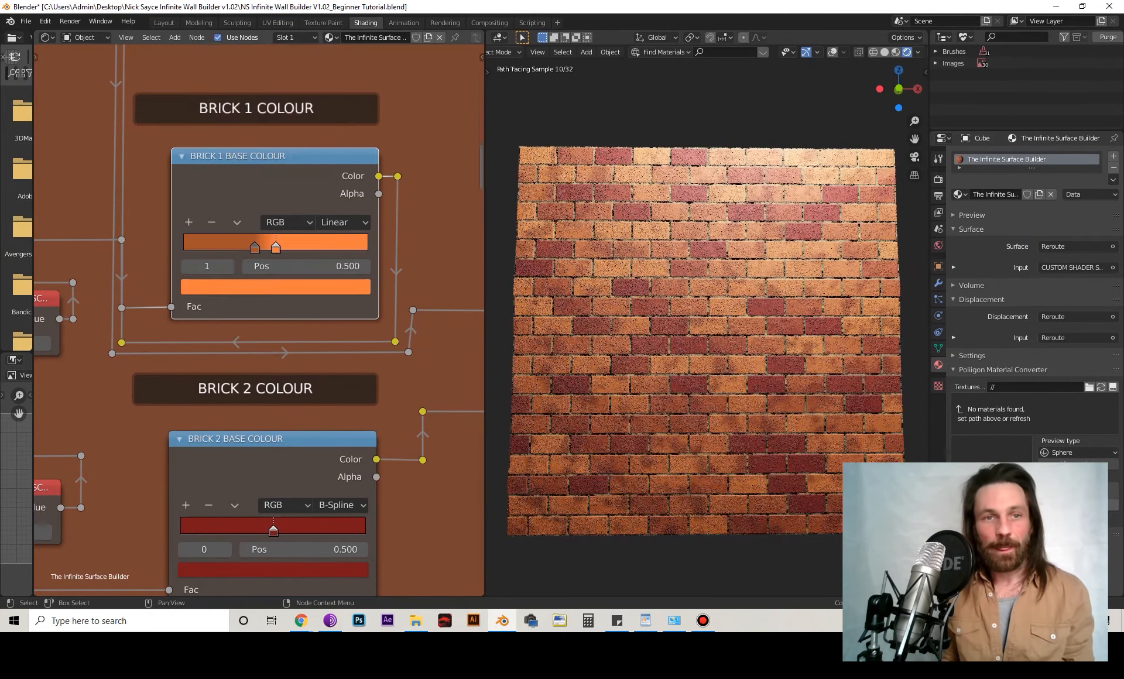
left_click(233, 287)
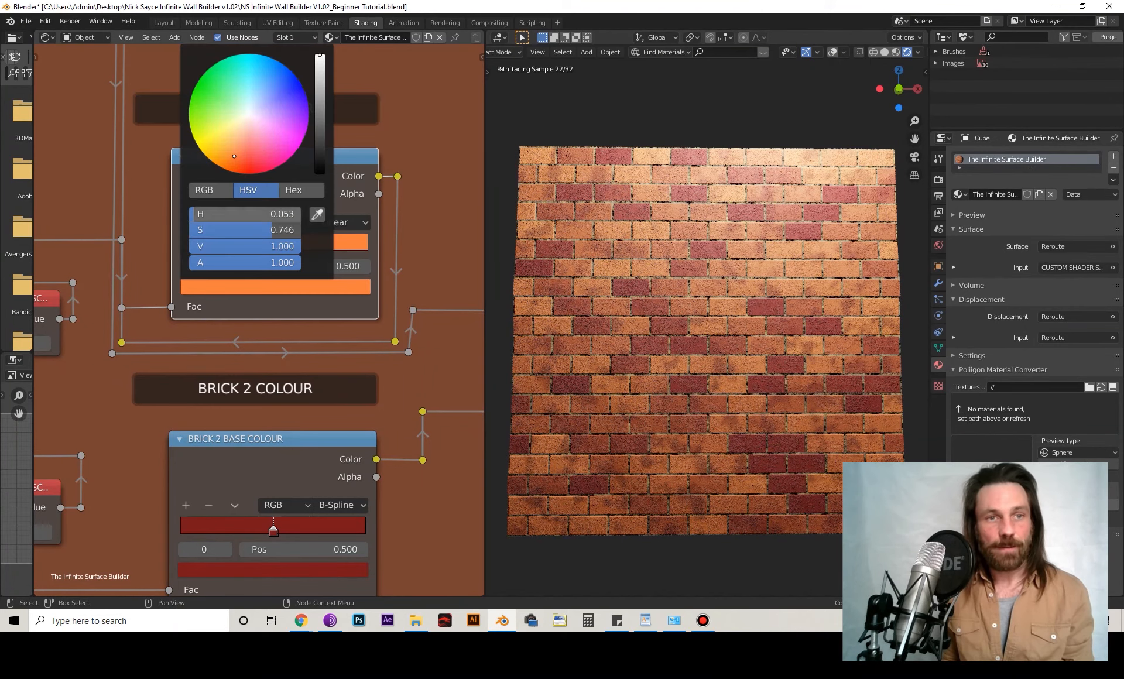
left_click_drag(271, 230, 189, 229)
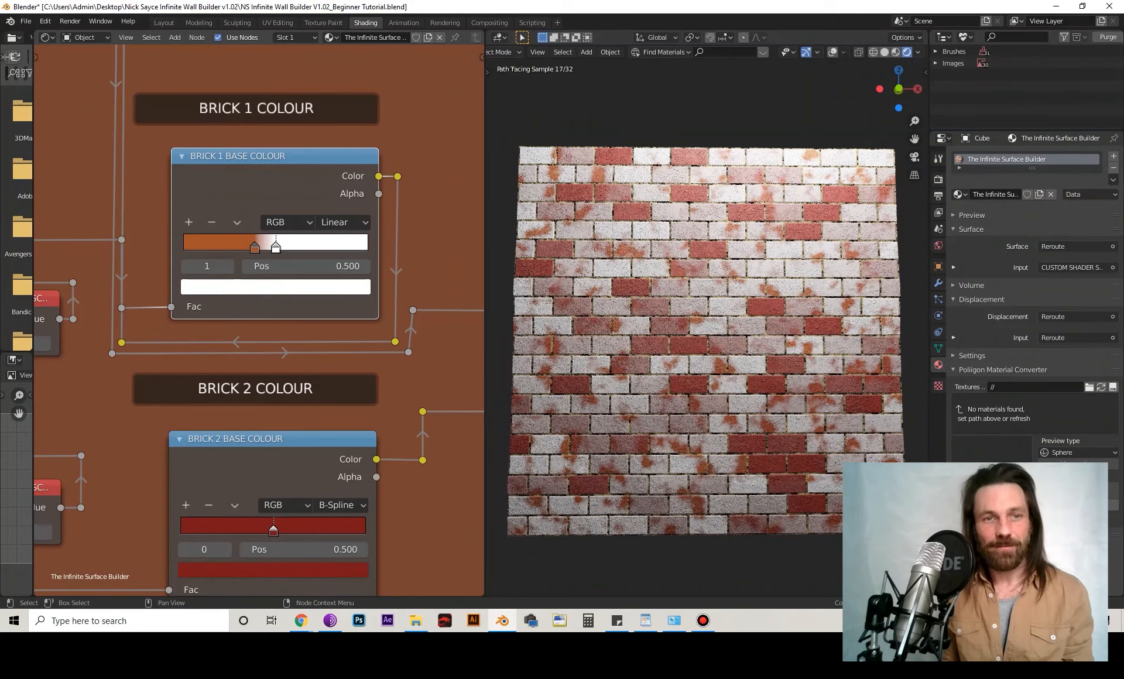
left_click_drag(275, 247, 367, 247)
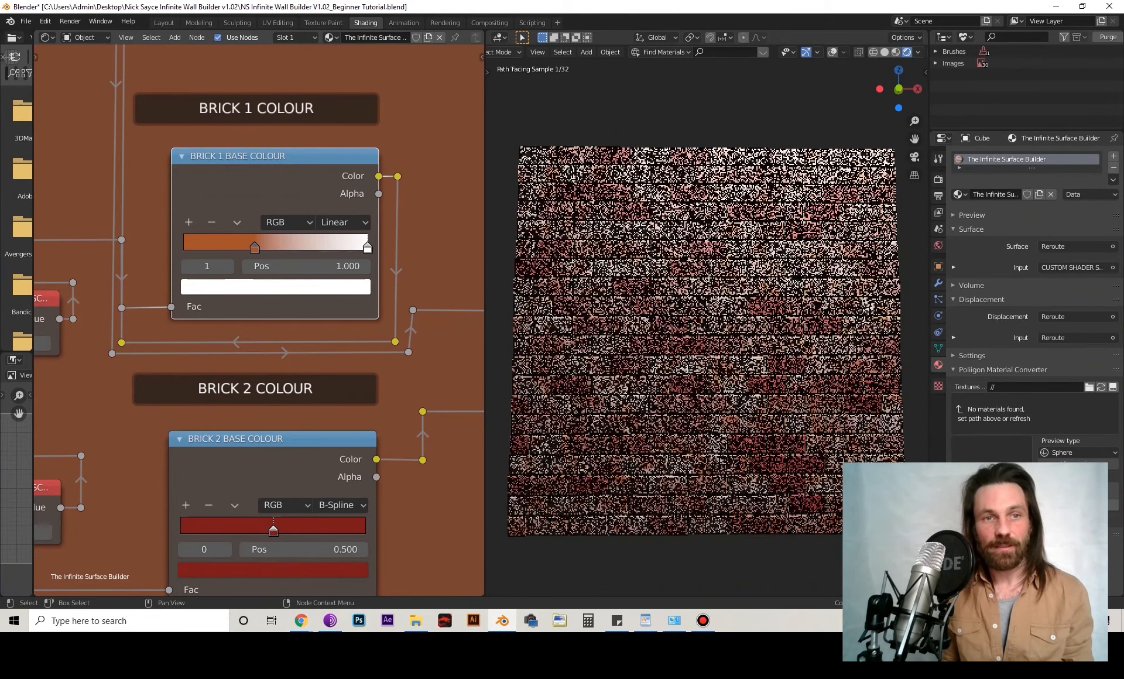
left_click_drag(254, 247, 288, 247)
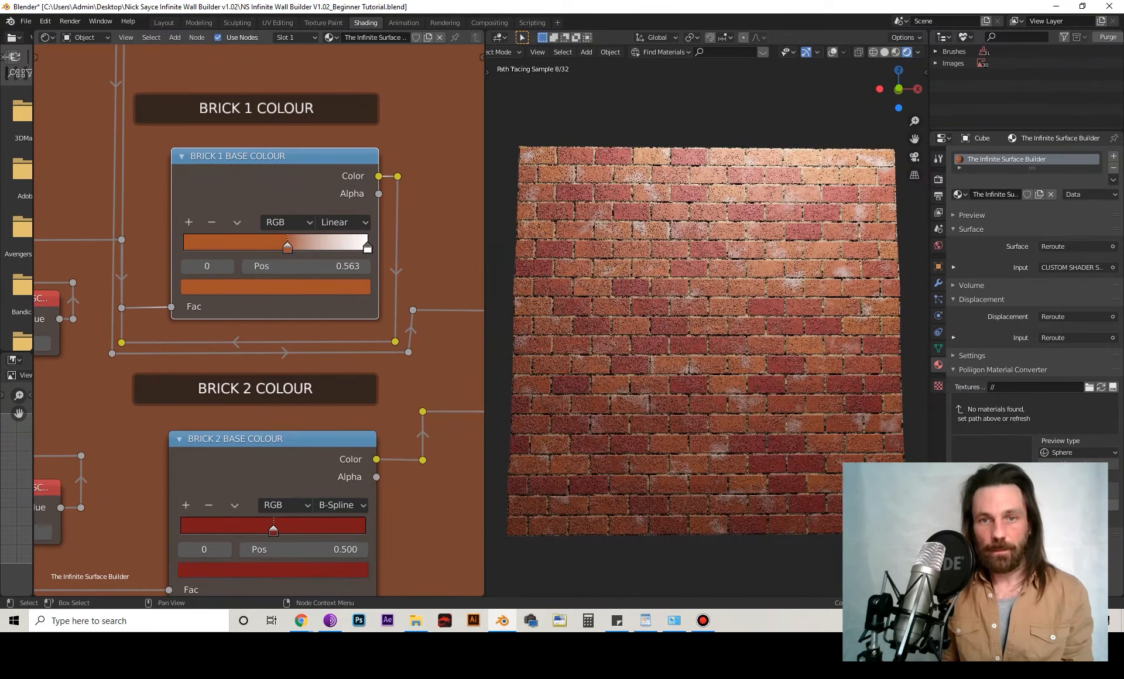
- Set the Brick 1 noise scale value to 1
middle_click_drag(287, 247, 530, 214)
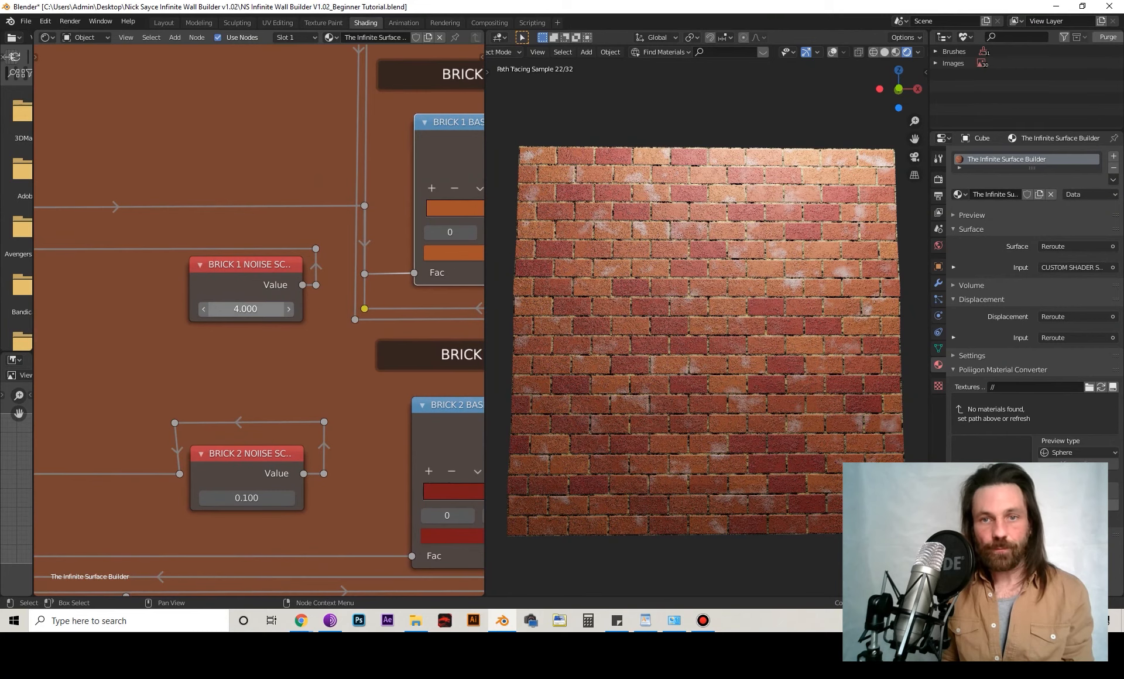
type("1")
key("Return")
- Reposition the Brick 1 Base Colour stops, with the white stop at 0.797 and the orange stop at 0.437
middle_click_drag(351, 281, 163, 316)
left_click(422, 249)
left_click_drag(423, 249, 336, 249)
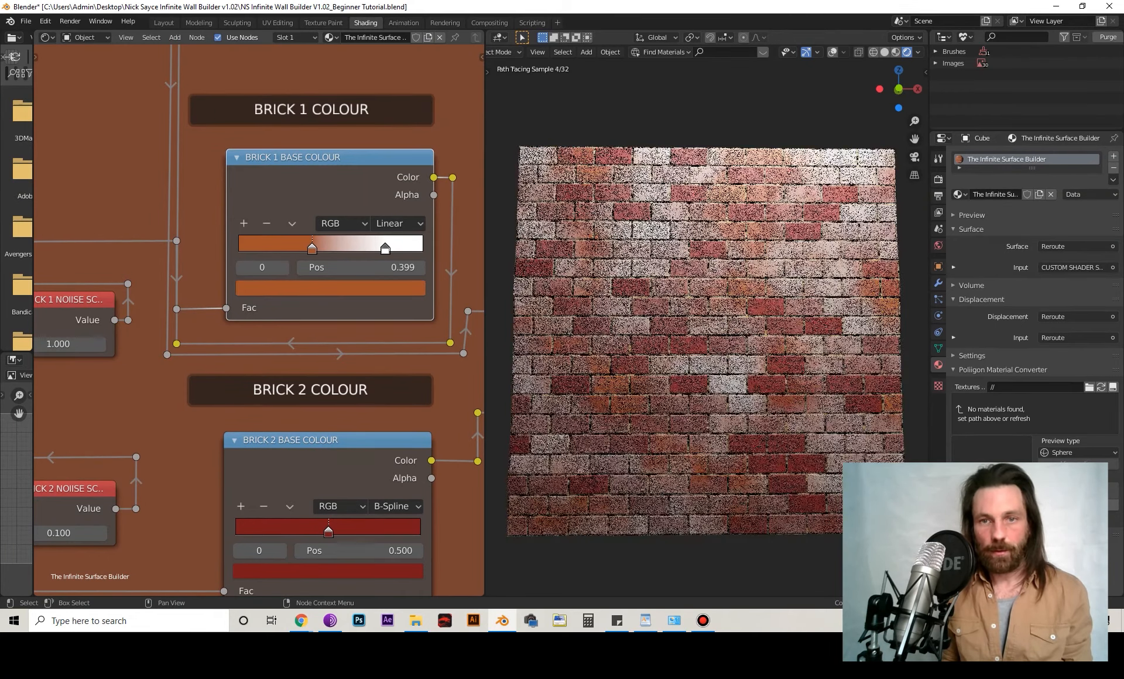
left_click_drag(312, 249, 313, 249)
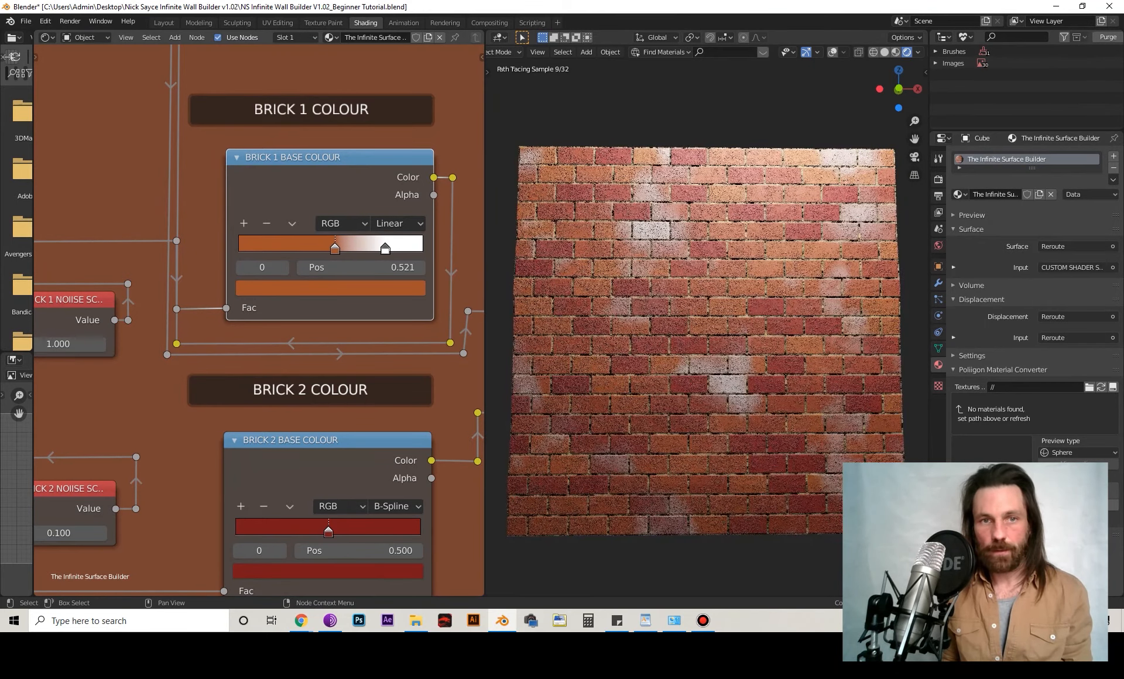
left_click_drag(335, 249, 319, 249)
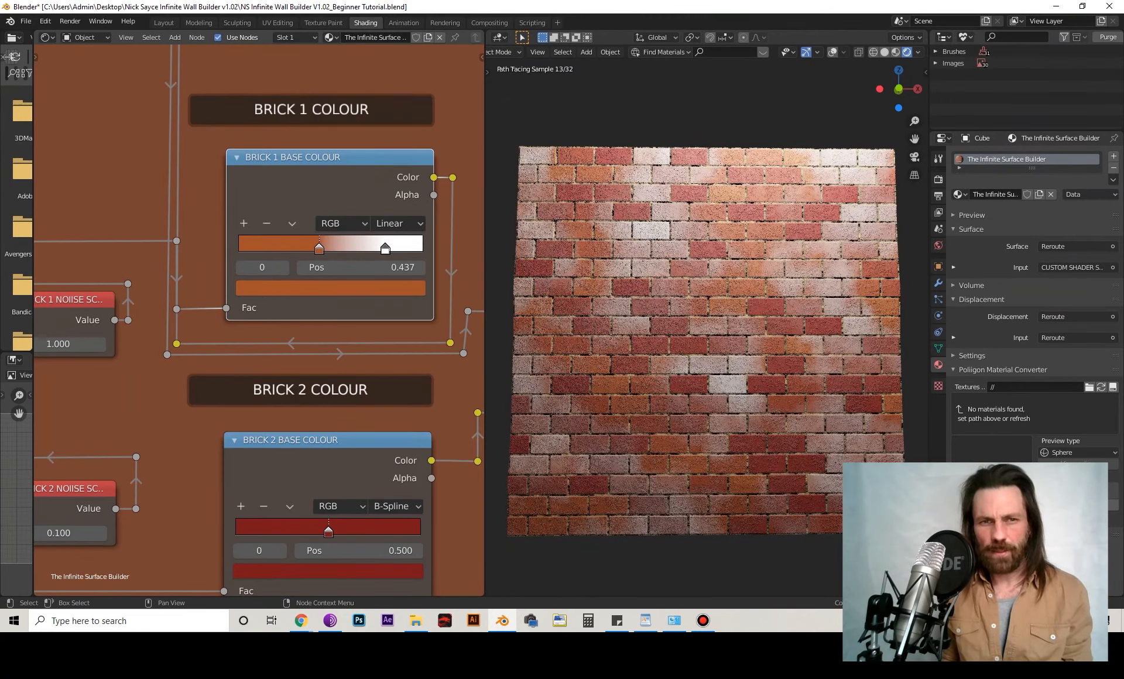
- Recolour the white stop of the Brick 1 ramp to a pale peach with hue 0.071 and saturation 0.326
left_click(385, 249)
left_click(386, 288)
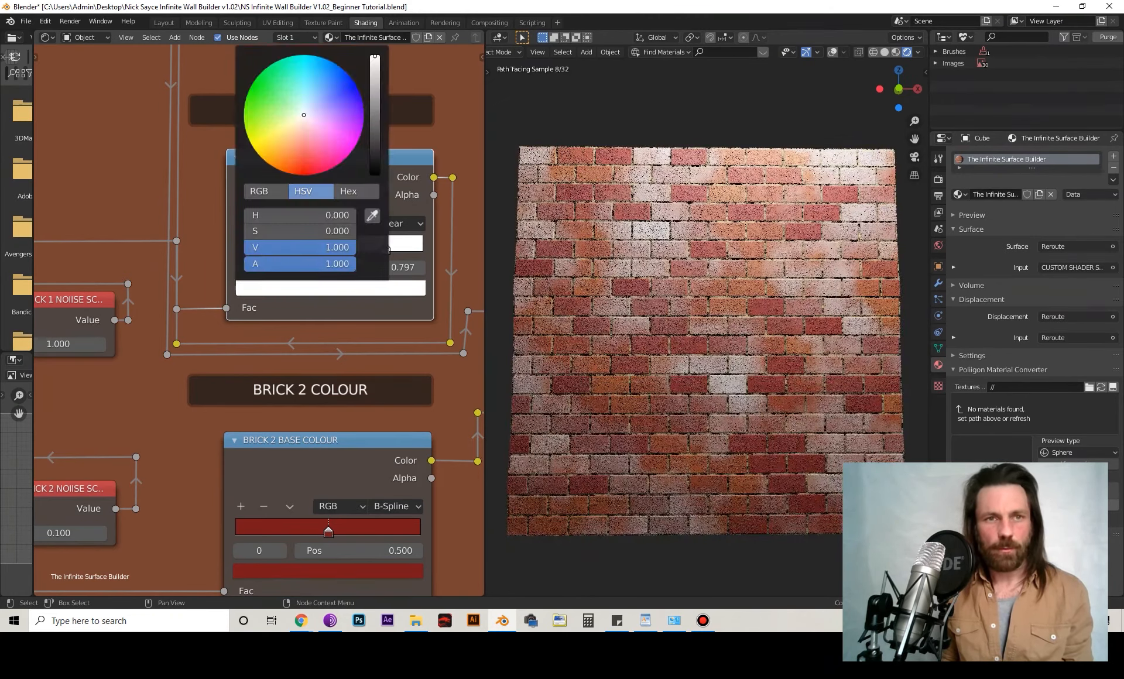
left_click_drag(304, 115, 296, 130)
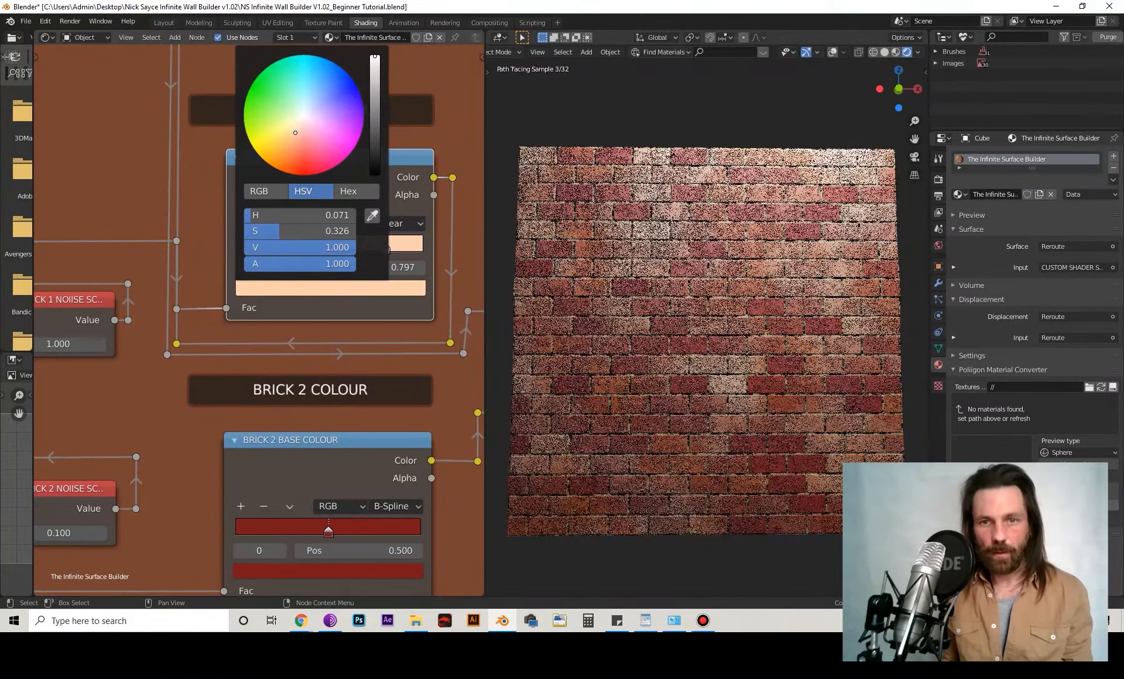
- Set the Displacement Amount value in the Displacement Control frame to 0.4
scroll(259, 320, "down", 12)
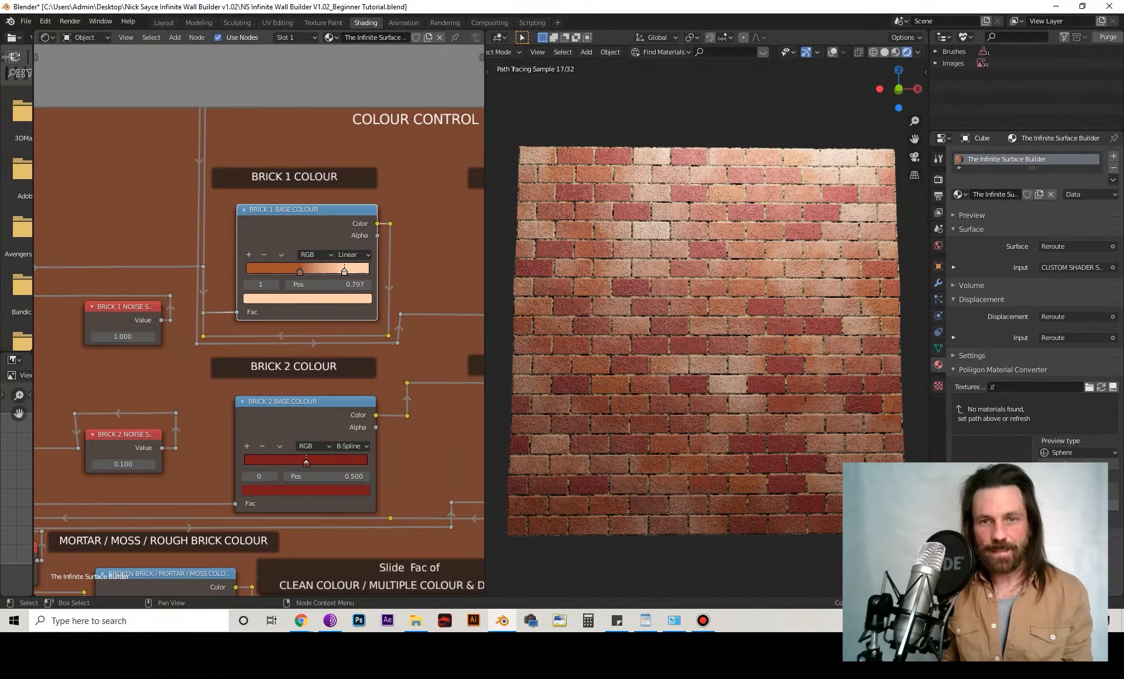
middle_click_drag(259, 320, 200, 252)
scroll(257, 308, "down", 2)
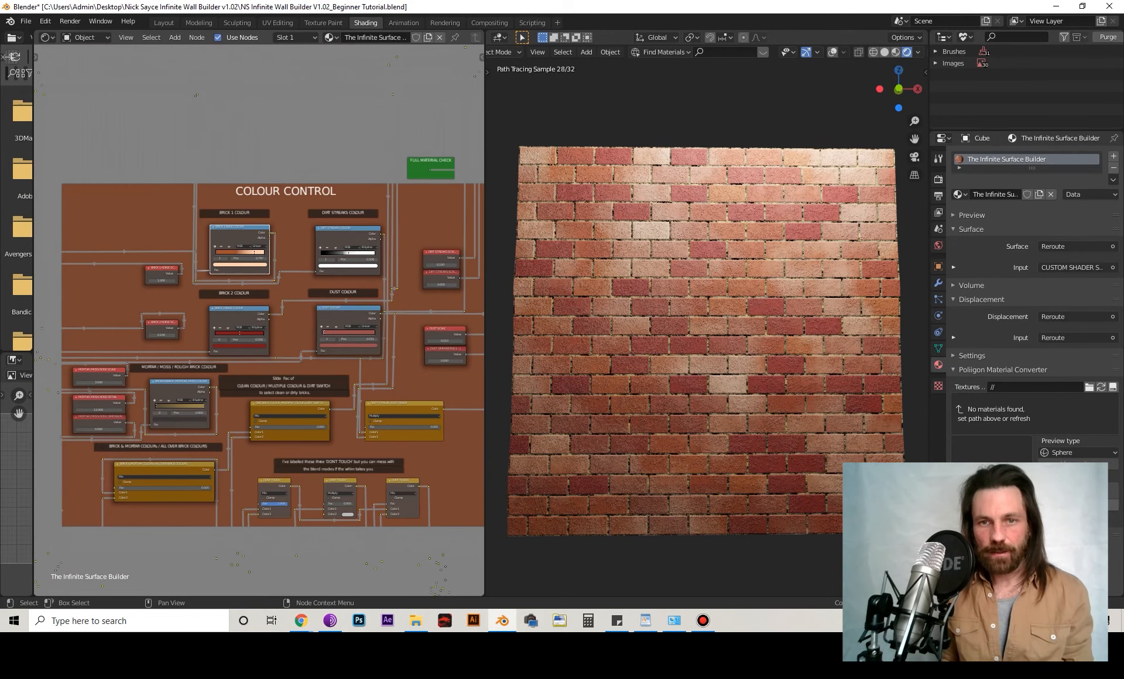
scroll(258, 321, "up", 11)
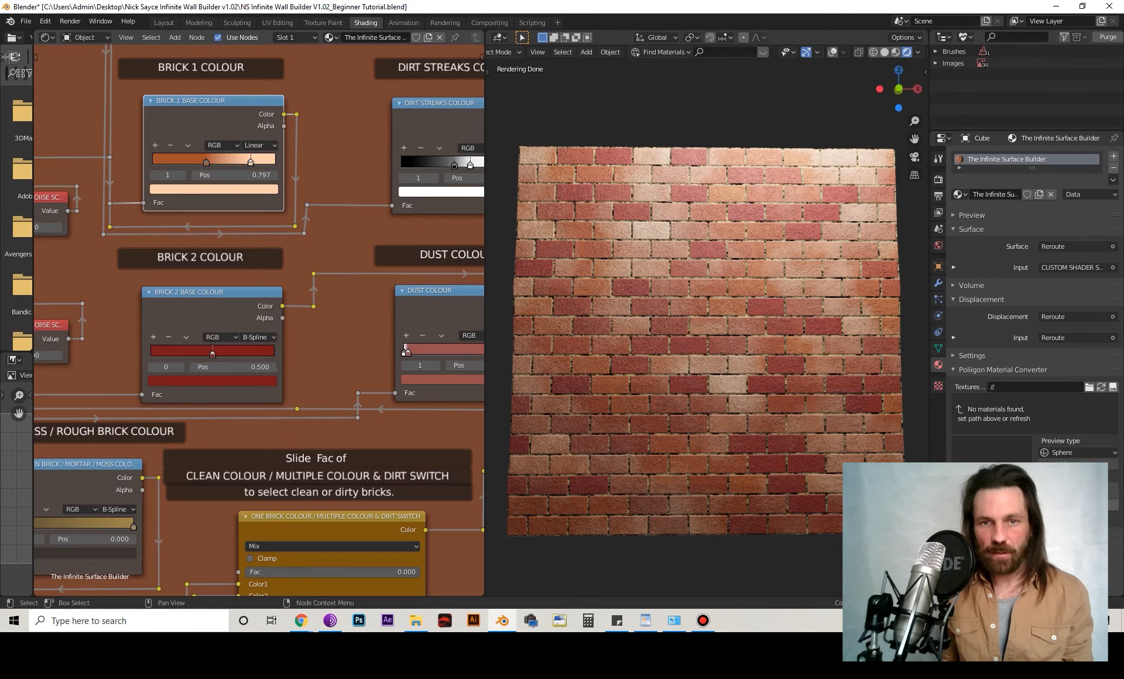
scroll(259, 320, "down", 10)
middle_click_drag(259, 320, 284, 264, "shift")
middle_click_drag(259, 382, 323, 146, "shift")
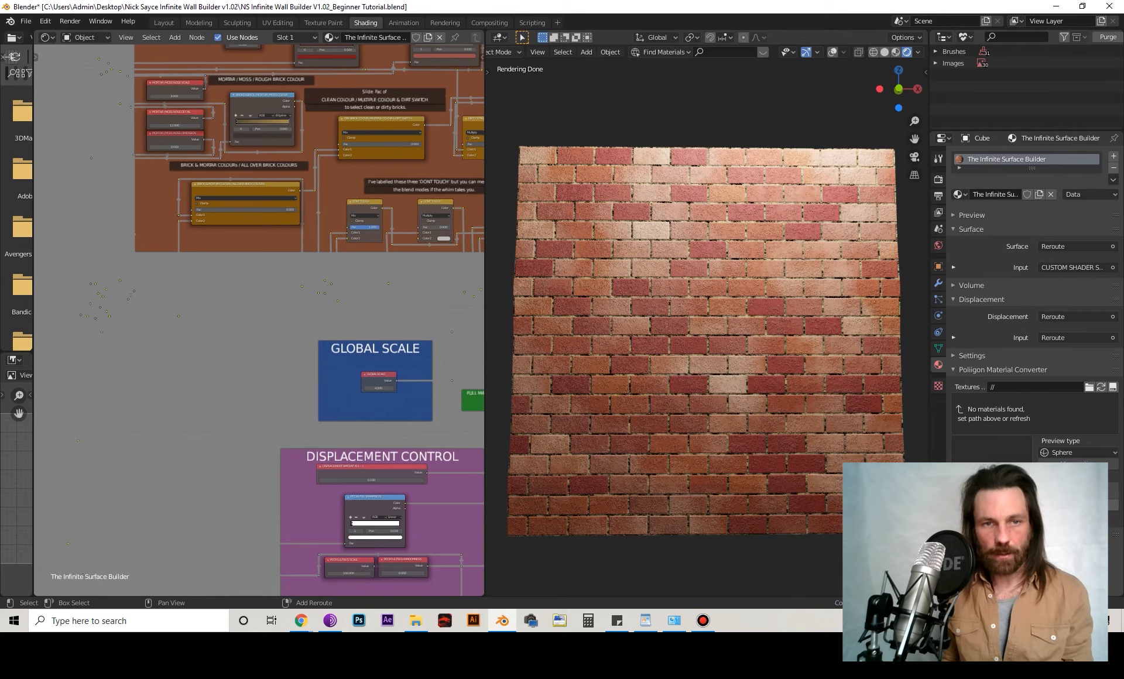
middle_click_drag(259, 320, 224, 191)
scroll(258, 320, "up", 12)
middle_click_drag(259, 320, 159, 263)
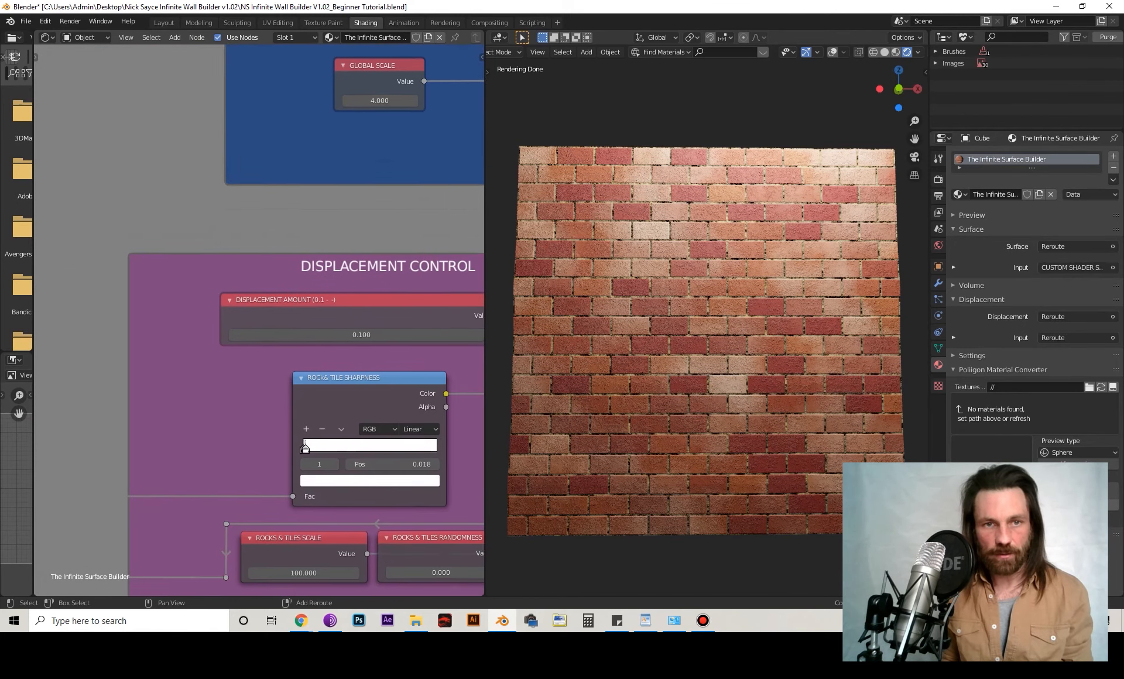
scroll(295, 332, "up", 2)
left_click(295, 333)
type(".4")
key("Return")
- Add a Subdivision Surface modifier to the cube and set its viewport subdivisions to 4
scroll(251, 322, "down", 2)
middle_click_drag(251, 322, 194, 245)
left_click(939, 283)
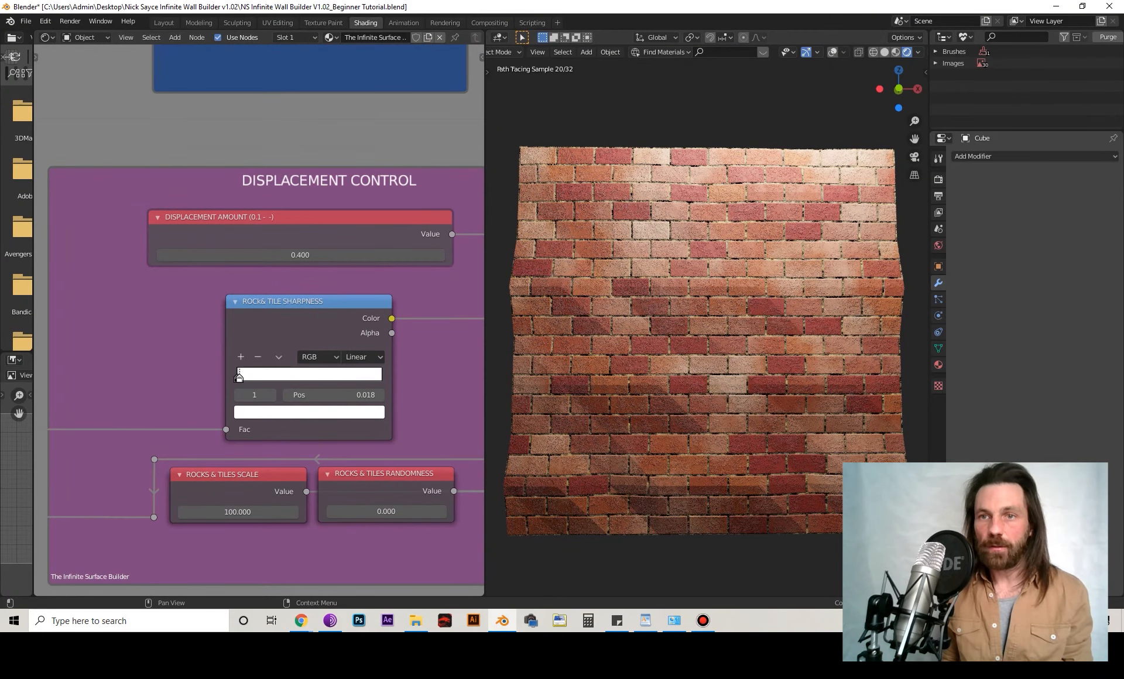
left_click(973, 156)
left_click(896, 350)
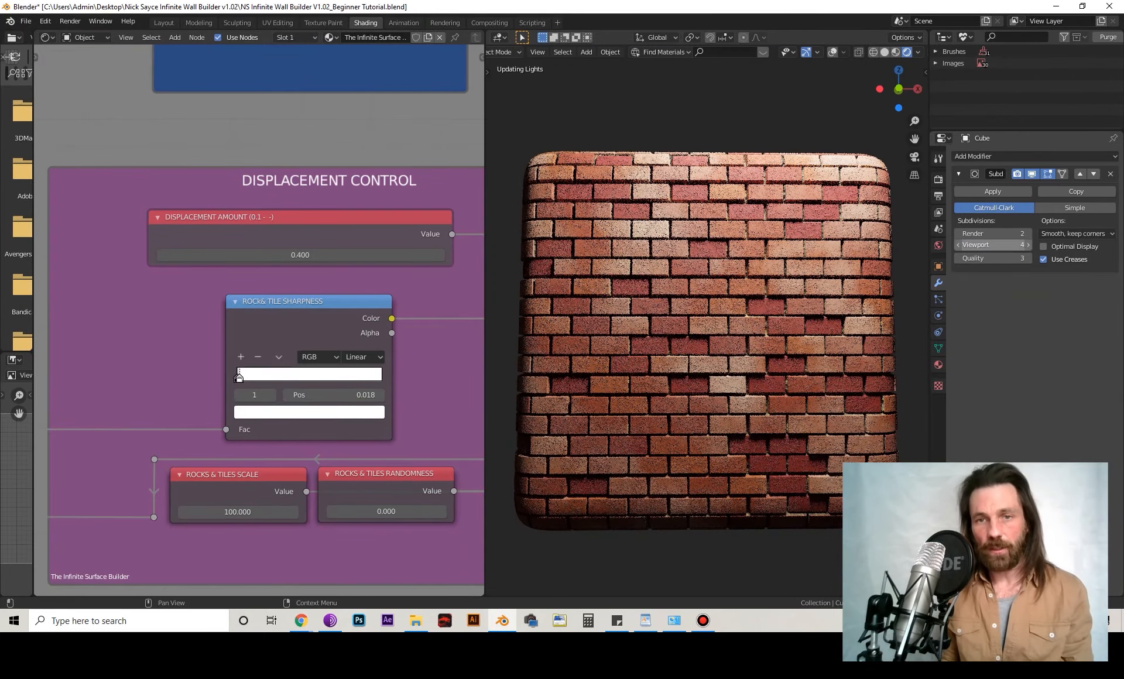
- Raise the Subdivision modifier's viewport level to 5
middle_click_drag(706, 340, 685, 352)
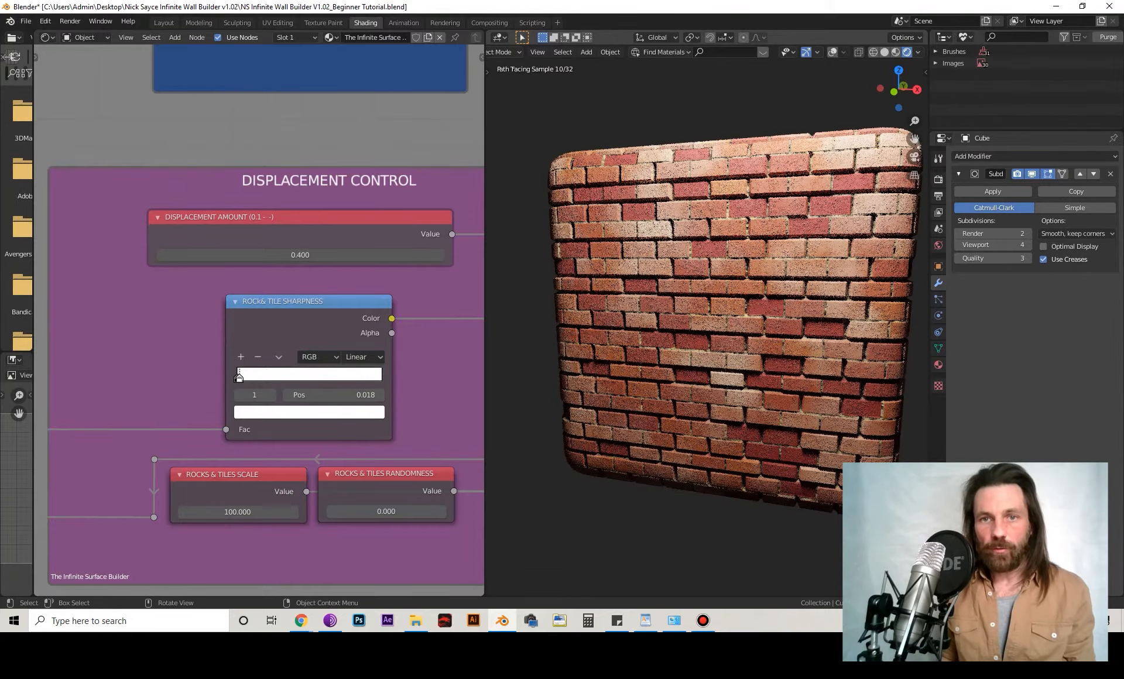
scroll(706, 325, "down", 1)
scroll(707, 325, "up", 1)
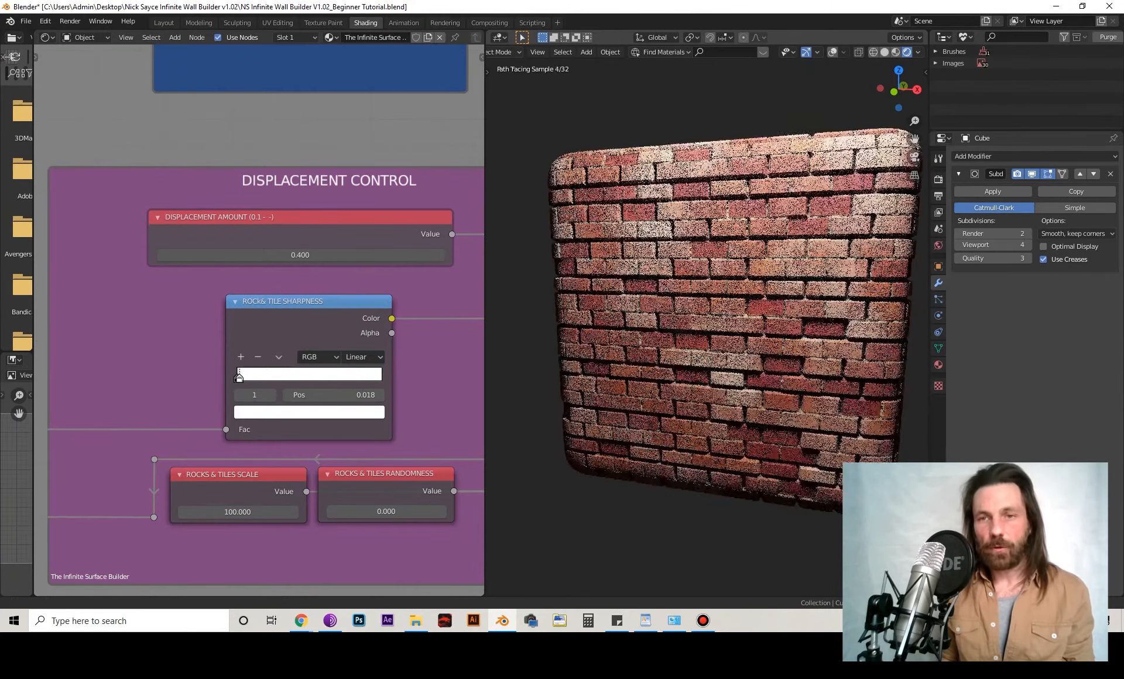
middle_click_drag(707, 325, 674, 334, "shift")
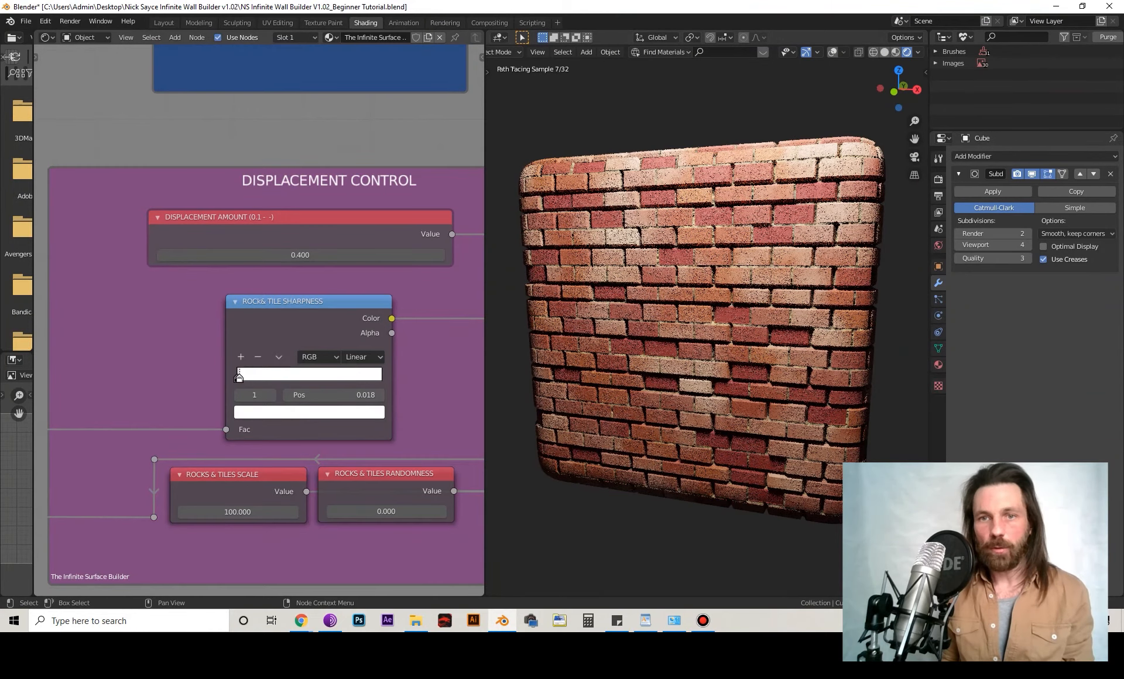
key("Return")
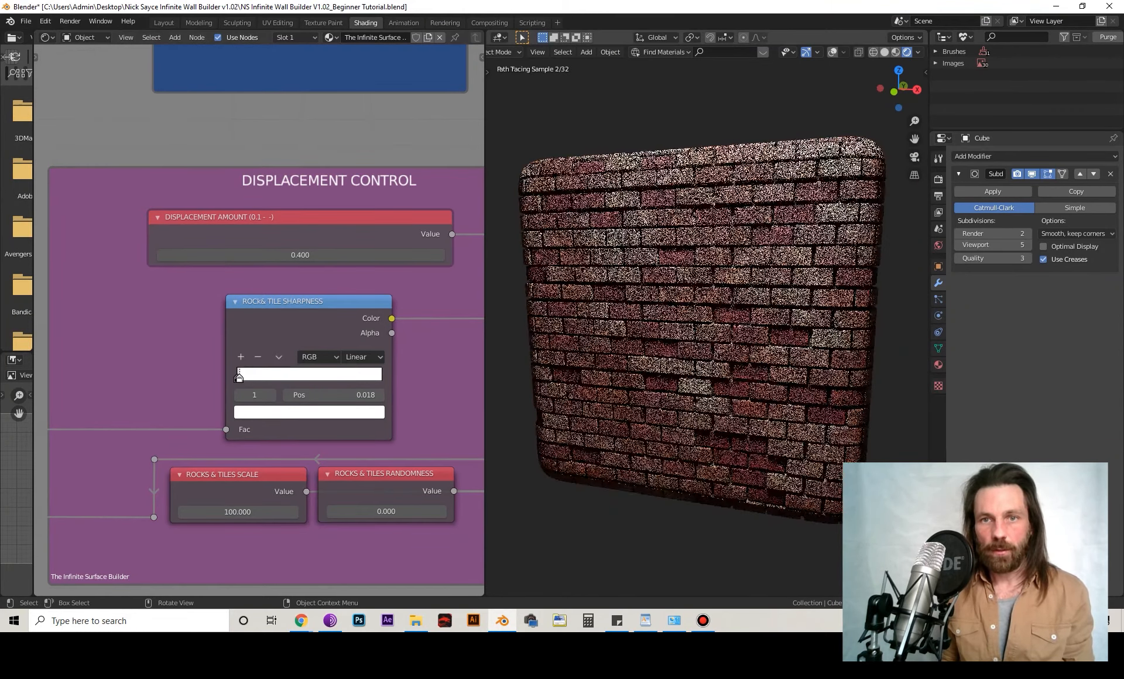
mouse_move(674, 154)
middle_mouse_down()
mouse_move(739, 153)
mouse_move(678, 155)
middle_mouse_up()
- Move the white stop of the Random Extrusion Amount ramp to position 0.523
scroll(259, 322, "down", 8)
middle_click_drag(259, 322, 134, 100)
middle_click_drag(260, 410, 186, 130)
scroll(259, 321, "up", 11)
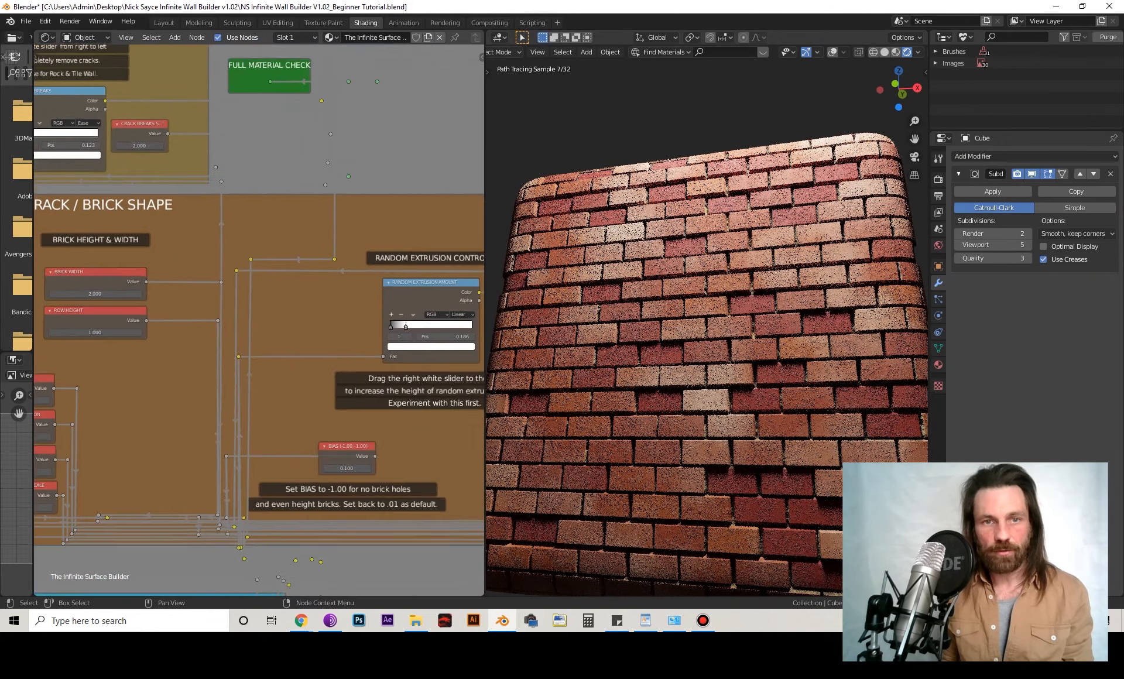
middle_click_drag(327, 320, 189, 303)
scroll(259, 320, "up", 2)
middle_click_drag(328, 320, 178, 351)
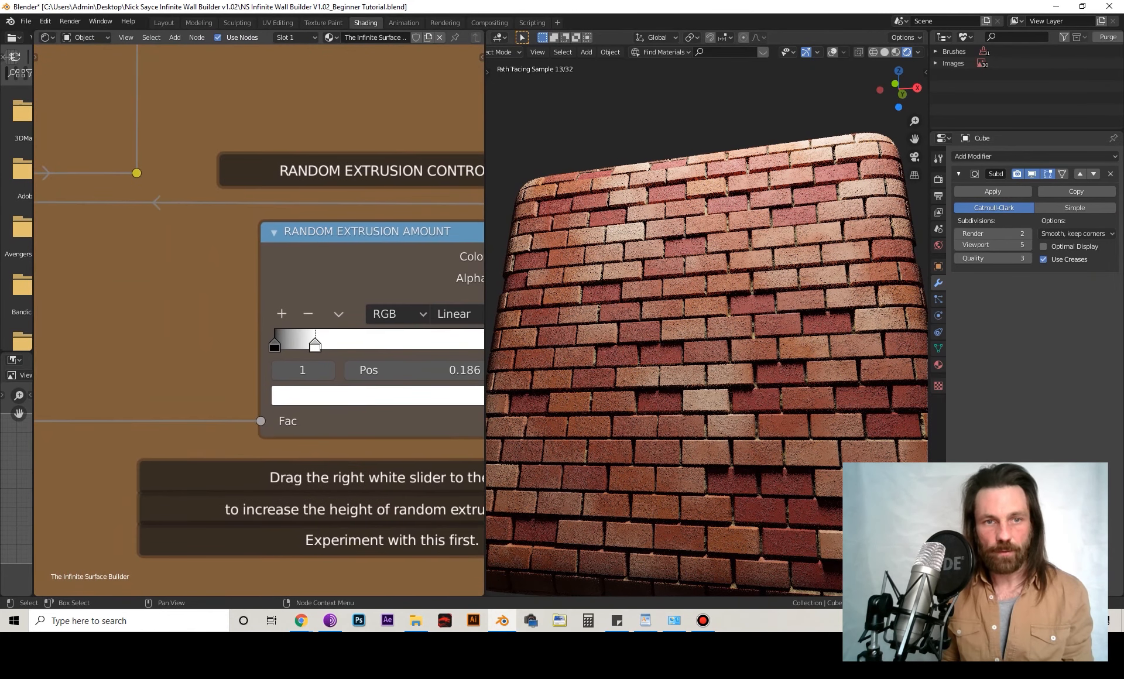
middle_click_drag(375, 351, 221, 286)
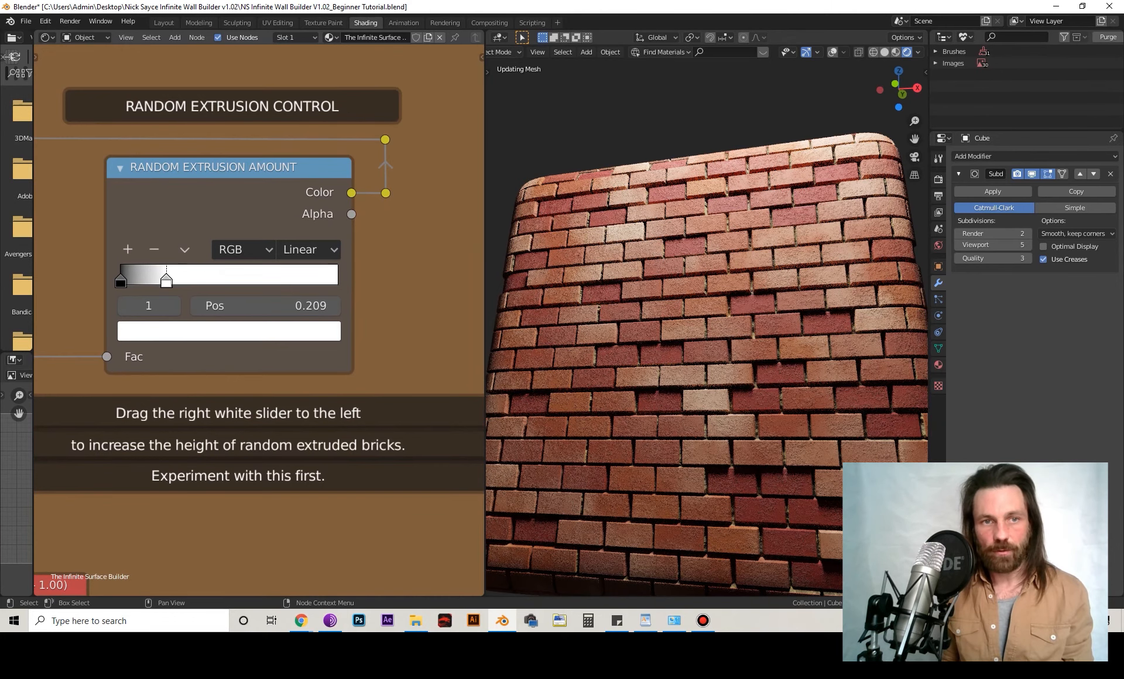
left_click_drag(166, 281, 286, 281)
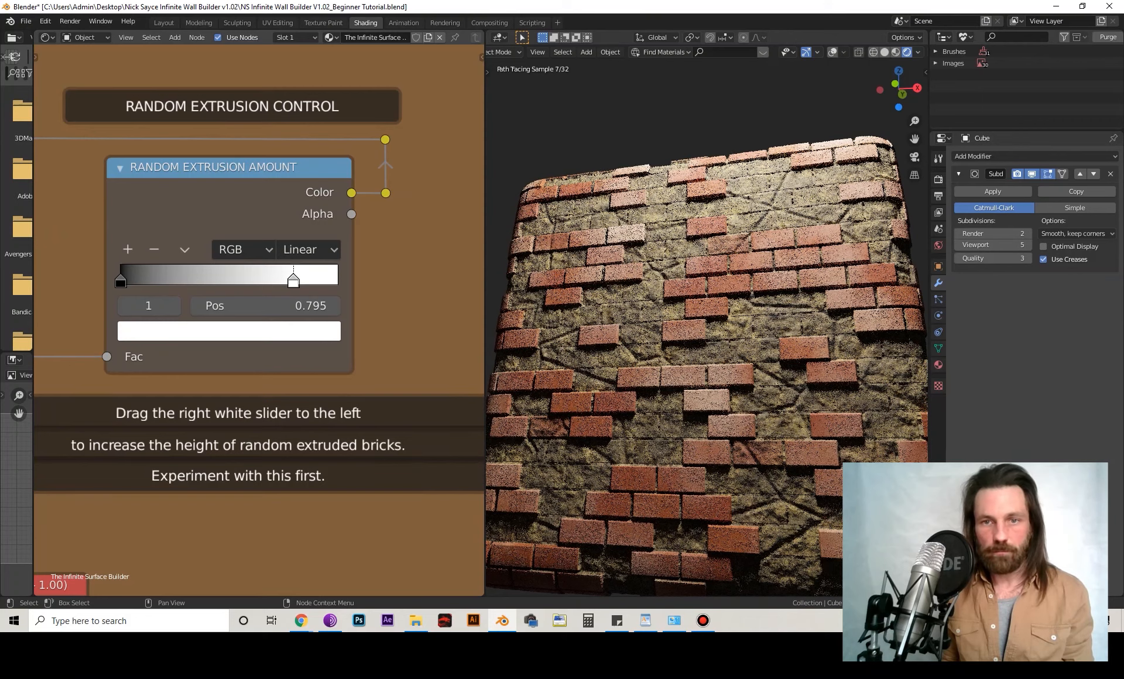
left_click_drag(285, 281, 237, 281)
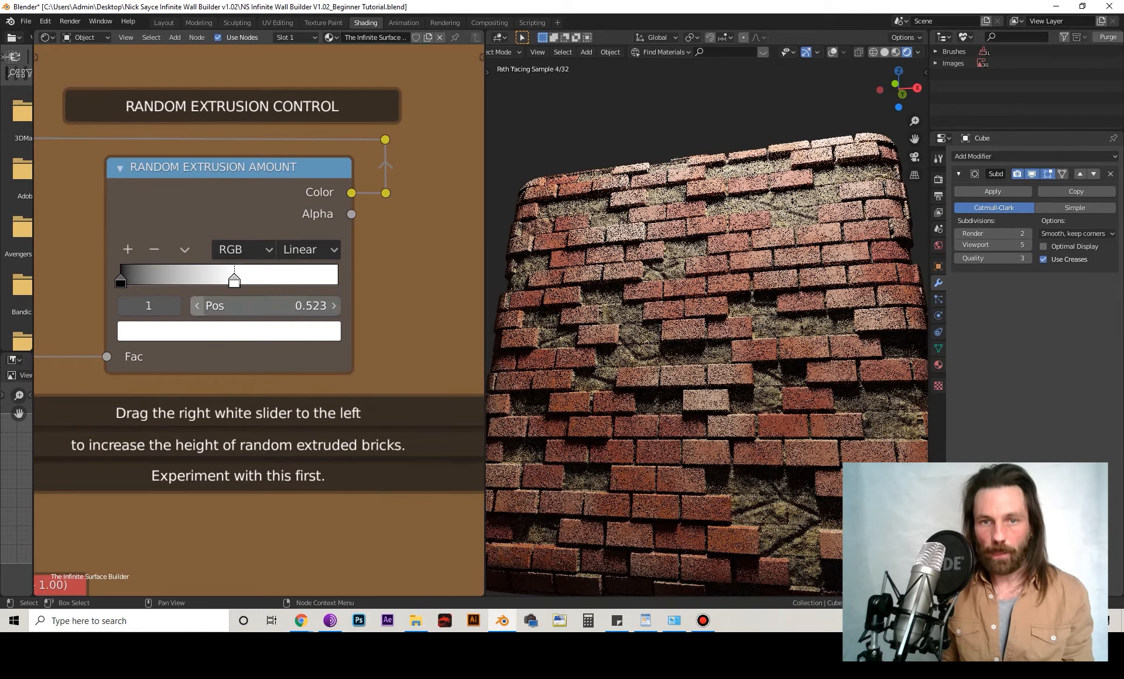
- Move the black stop of the Random Extrusion Amount ramp to position 0.068 and inspect the extruded bricks from the side
left_click(120, 281)
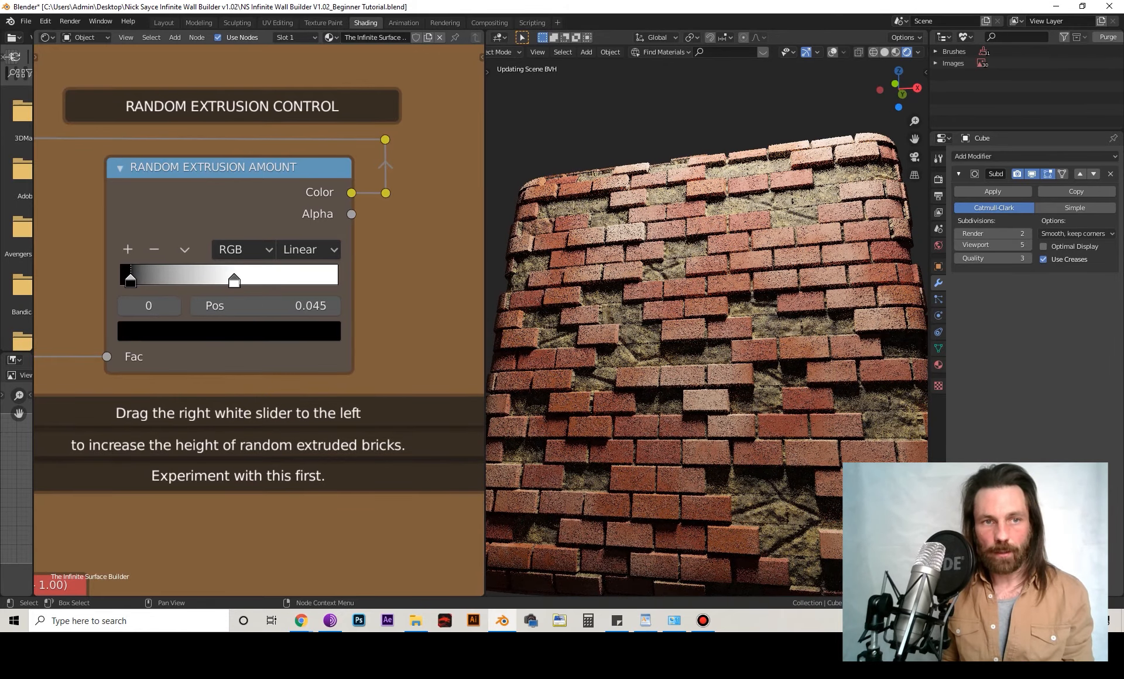
left_click_drag(130, 281, 135, 281)
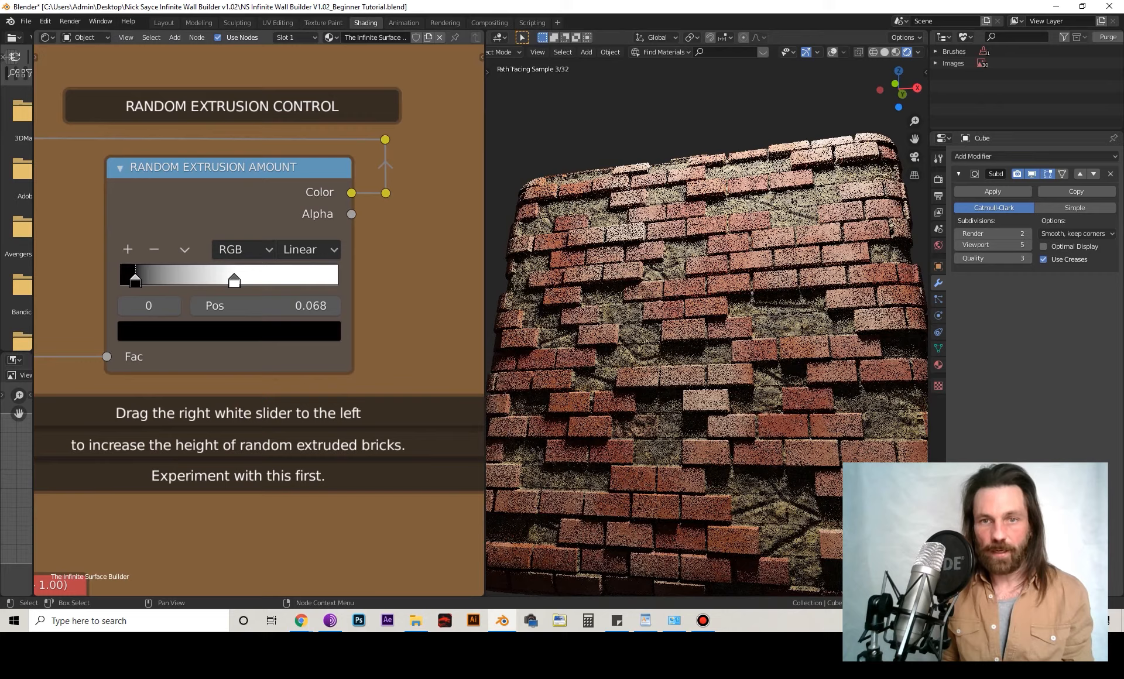
middle_click_drag(707, 351, 772, 364)
middle_click_drag(861, 81, 869, 81)
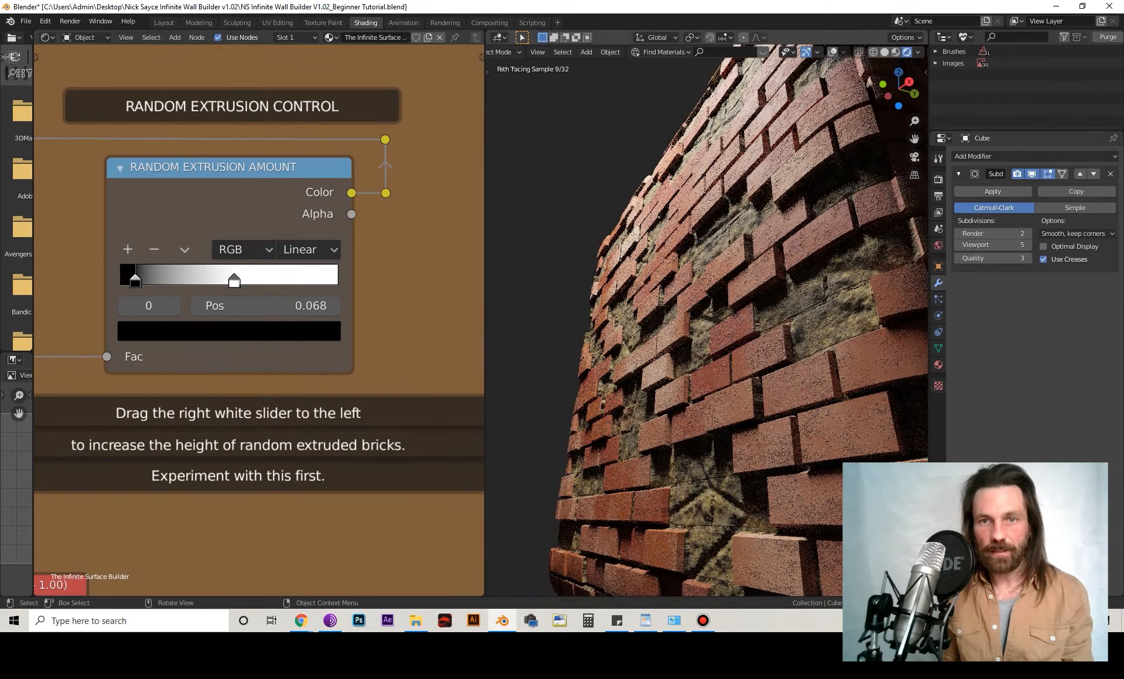
scroll(869, 81, "up", 3)
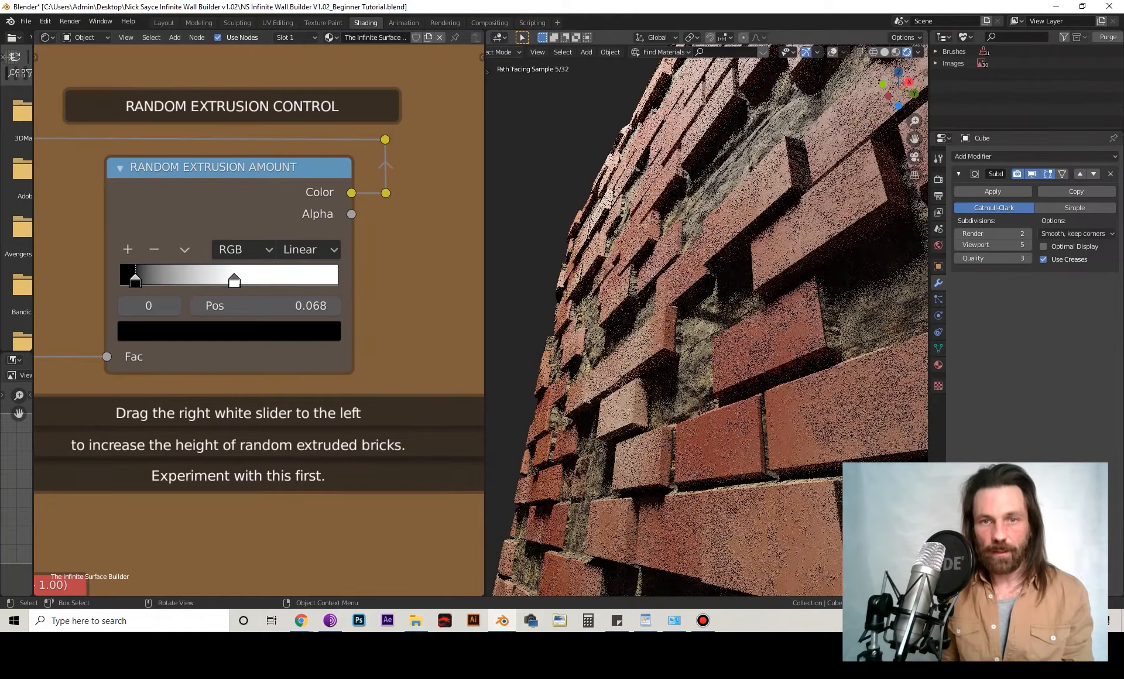
scroll(707, 320, "down", 5)
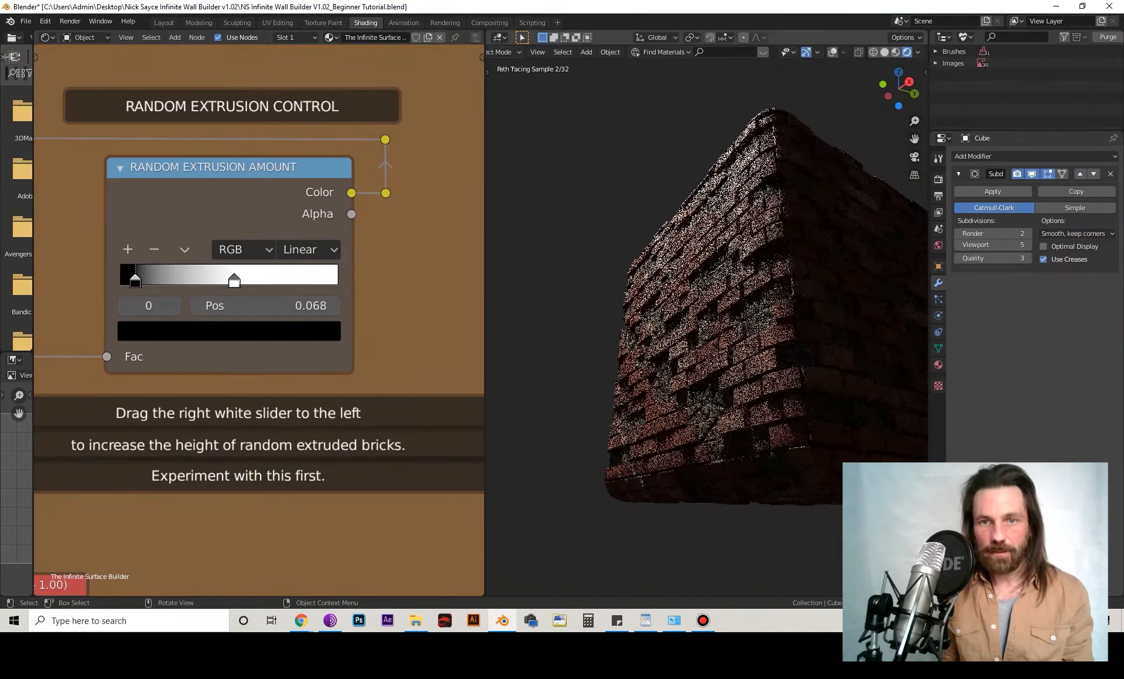
middle_click_drag(707, 321, 743, 321)
scroll(259, 320, "down", 5)
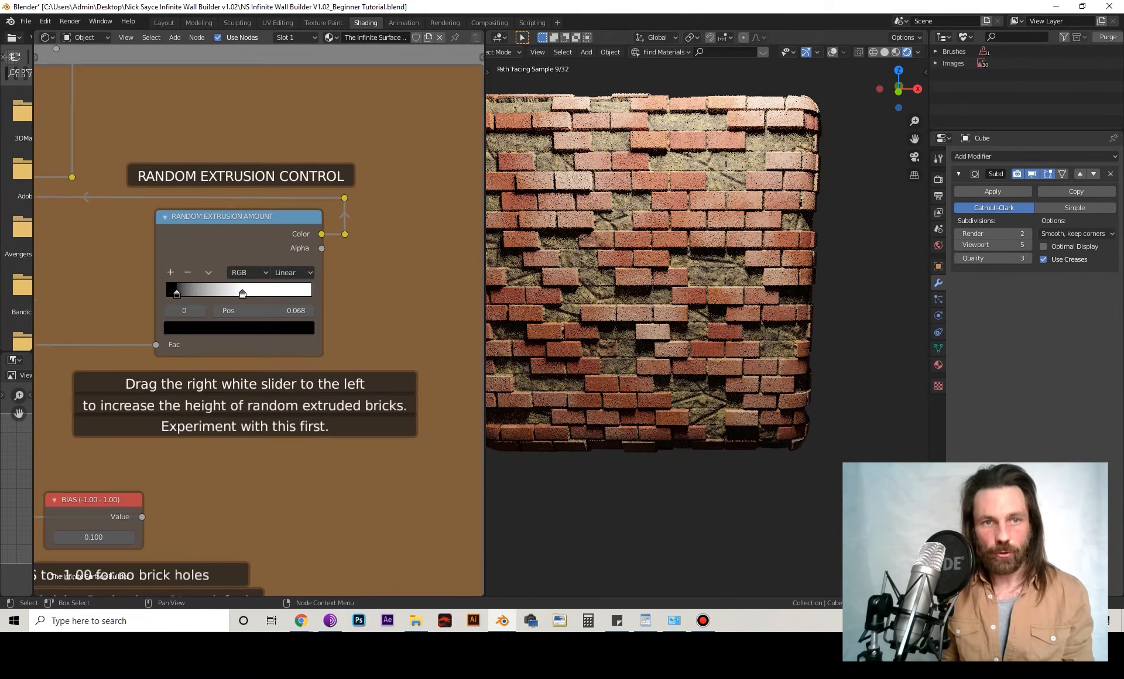
- Set the Fac of the One Brick Colour / Multiple Colour & Dirt Switch node in the Colour Control frame to 1.000
mouse_move(259, 319)
middle_mouse_down("shift")
mouse_move(237, 395)
mouse_move(273, 330)
middle_mouse_up("shift")
middle_click_drag(708, 321, 693, 295)
scroll(259, 321, "down", 11)
middle_click_drag(259, 246, 221, 423, "shift")
scroll(164, 144, "up", 6)
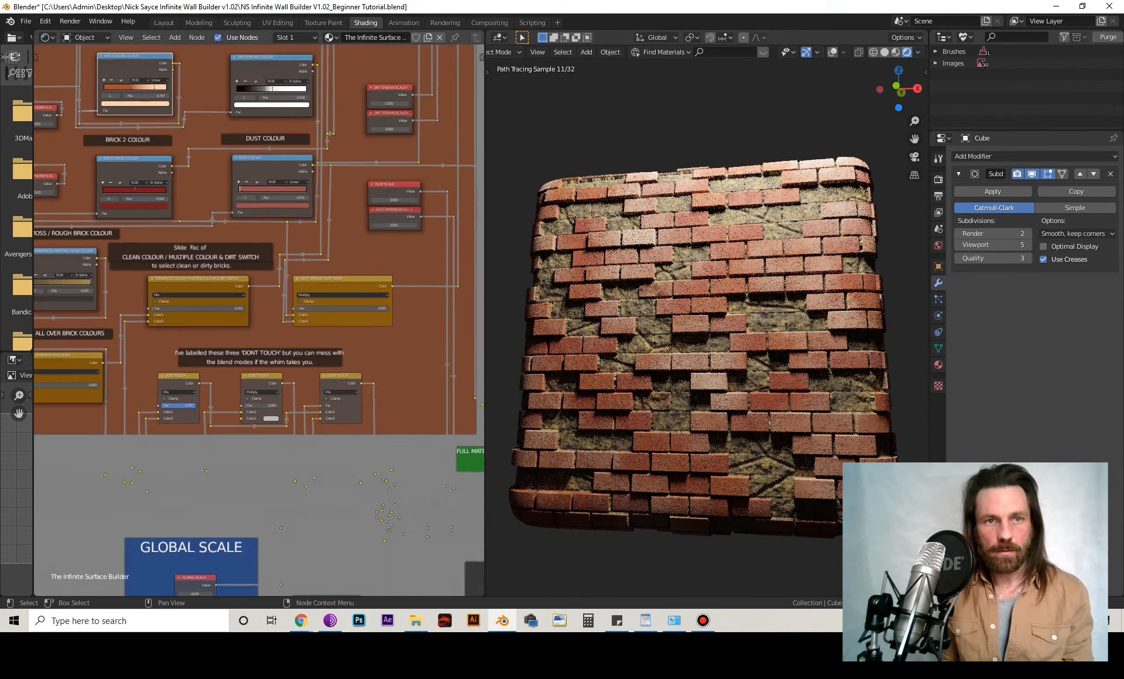
middle_click_drag(234, 328, 291, 246)
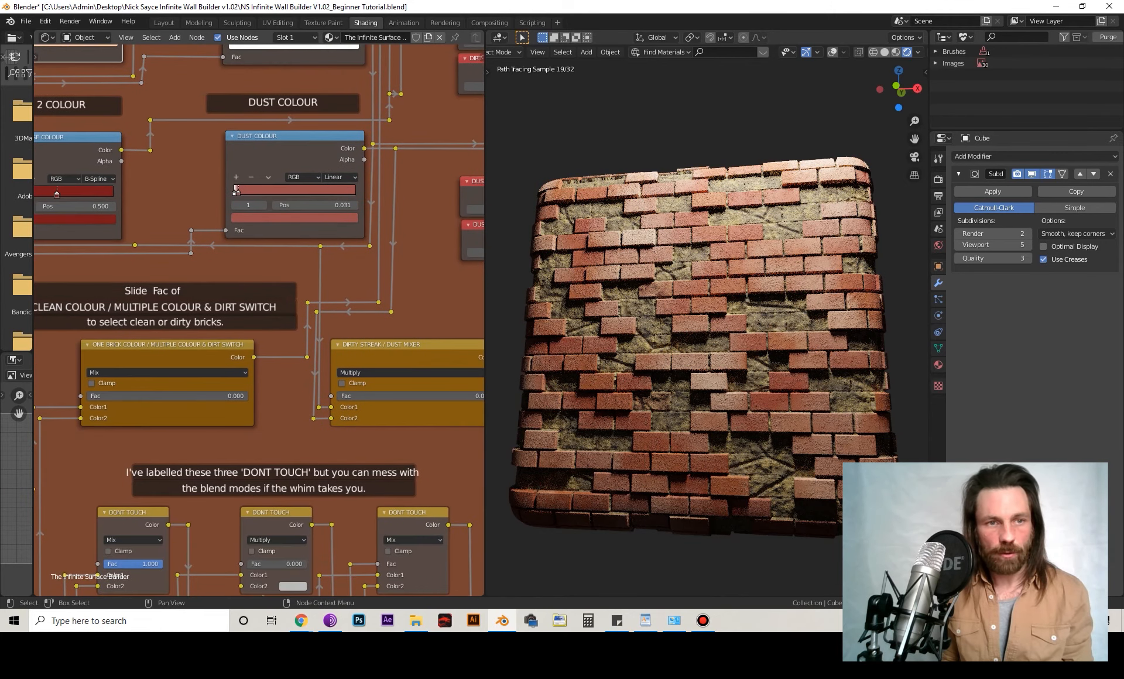
left_click_drag(101, 395, 249, 395)
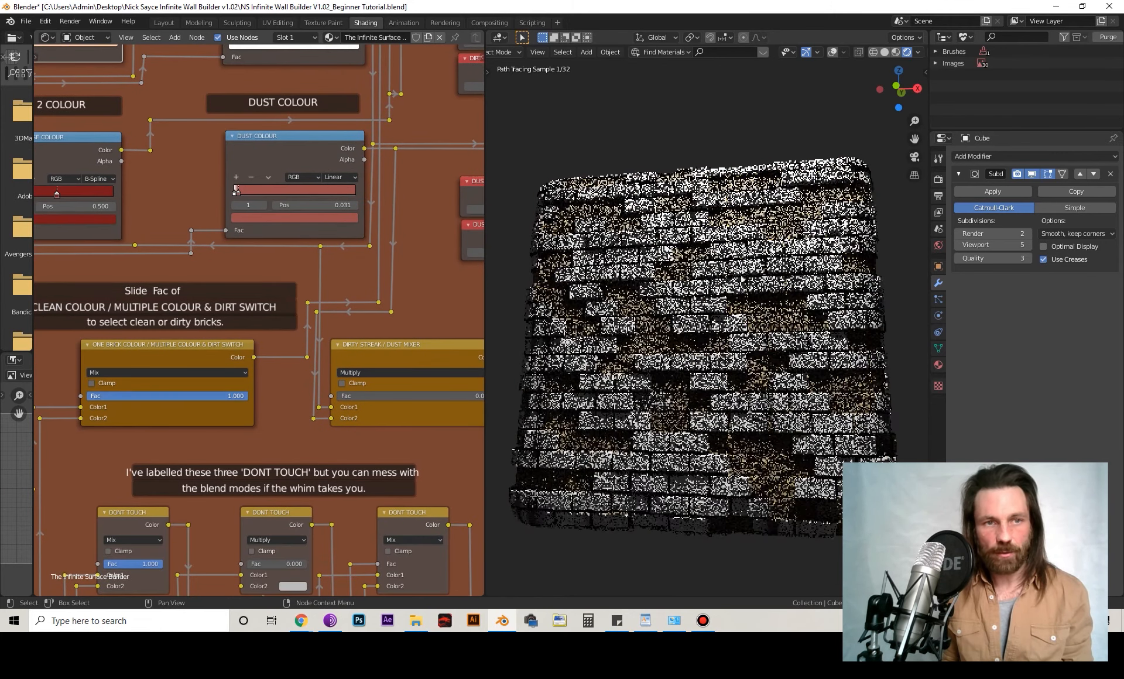
- Set the Dirty Streak / Dust Mixer node's Fac to 1.000 and its blending mode to Mix
middle_click_drag(281, 264, 210, 351)
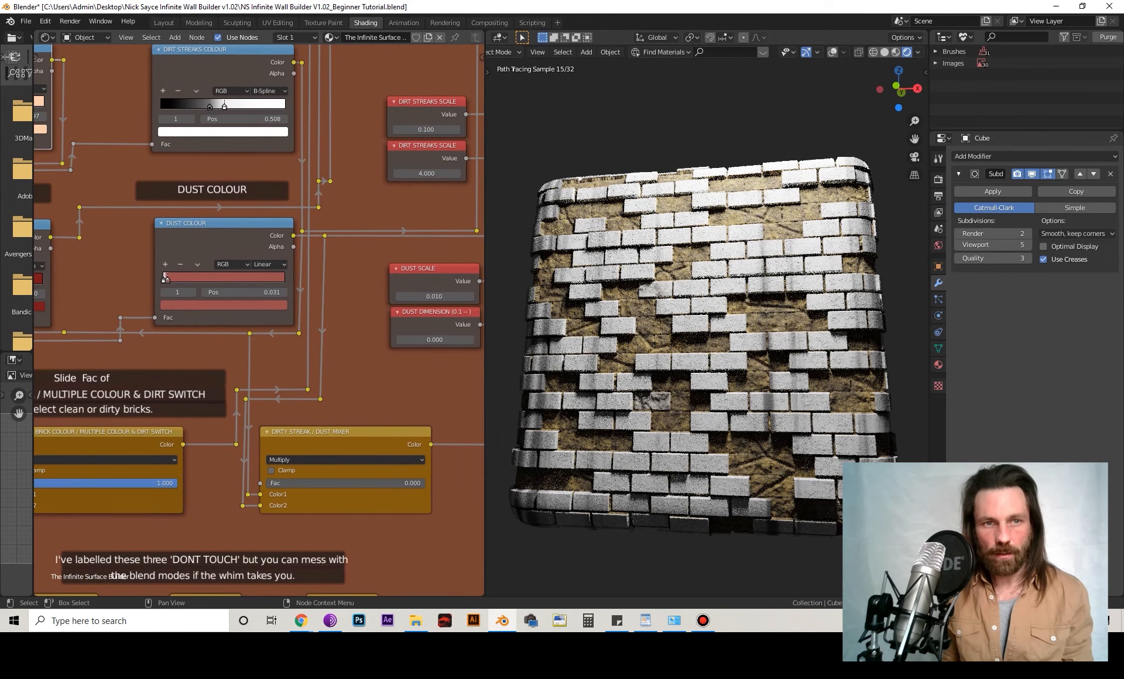
middle_click_drag(211, 351, 209, 276)
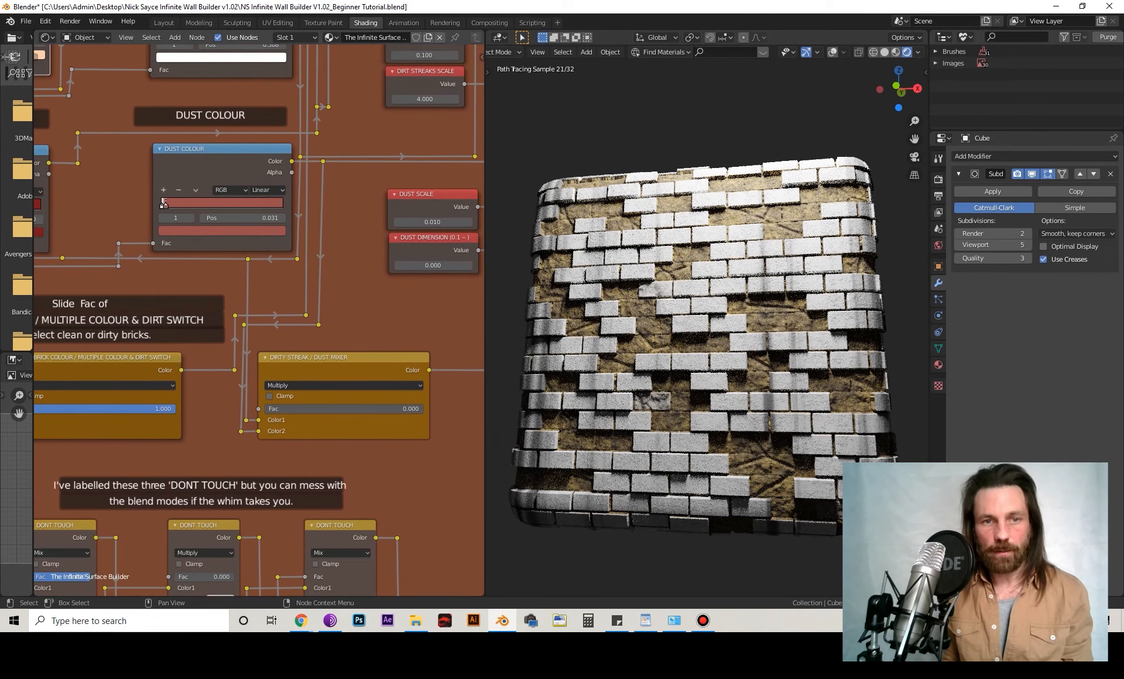
left_click_drag(275, 408, 424, 409)
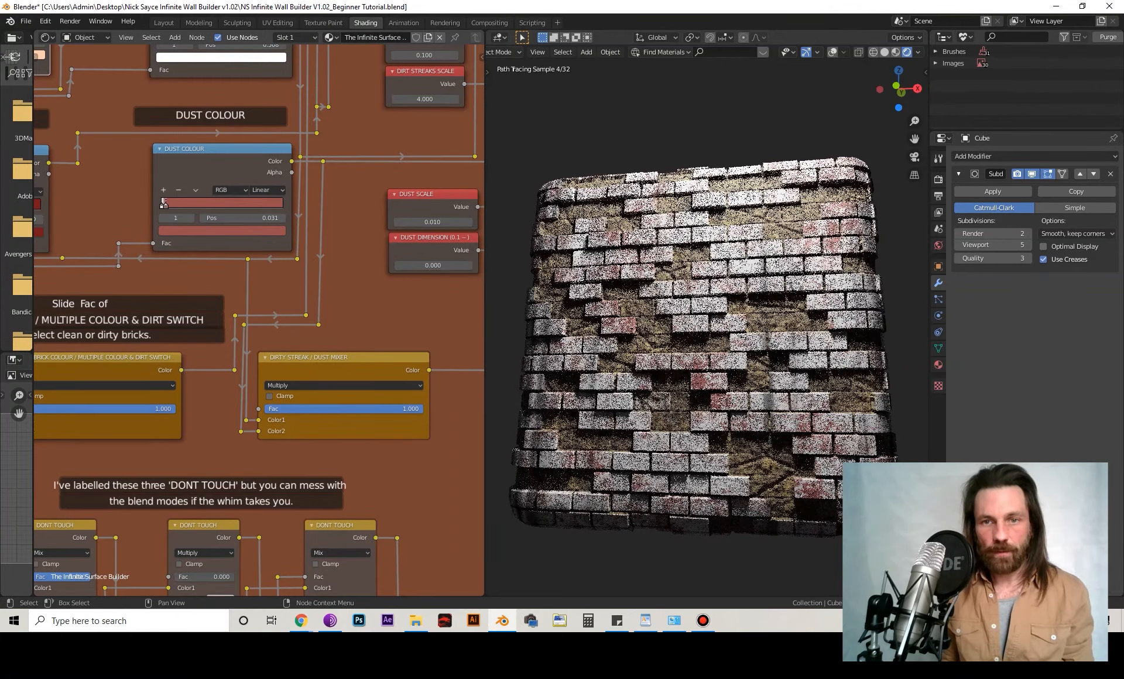
left_click(344, 386)
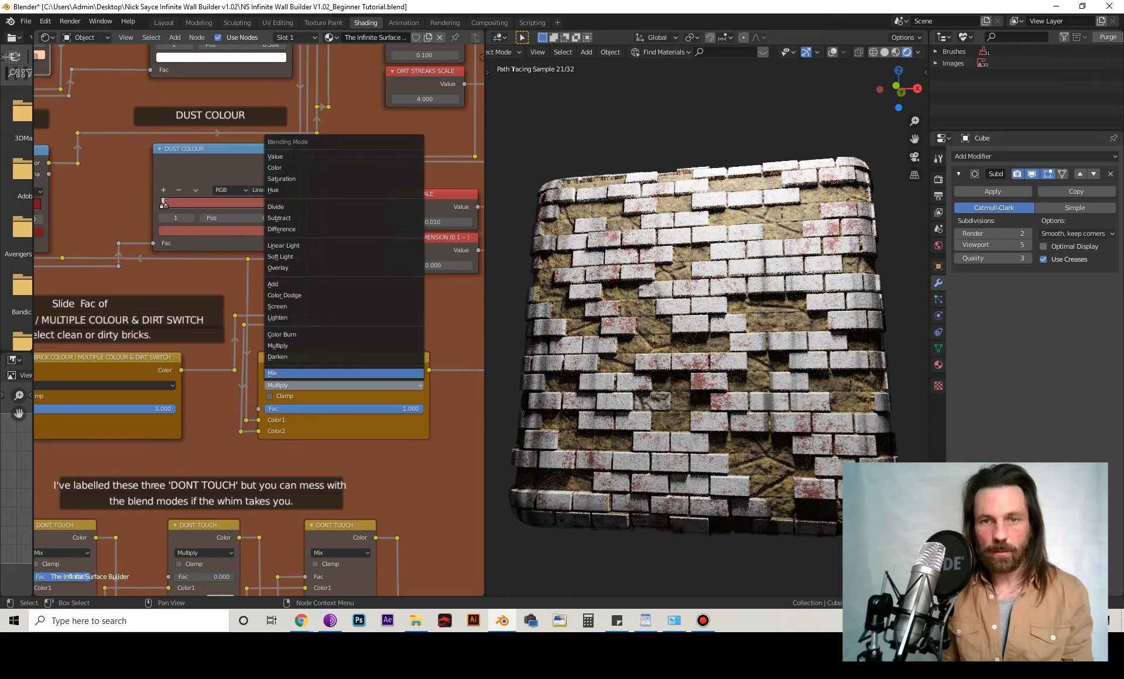
left_click(292, 373)
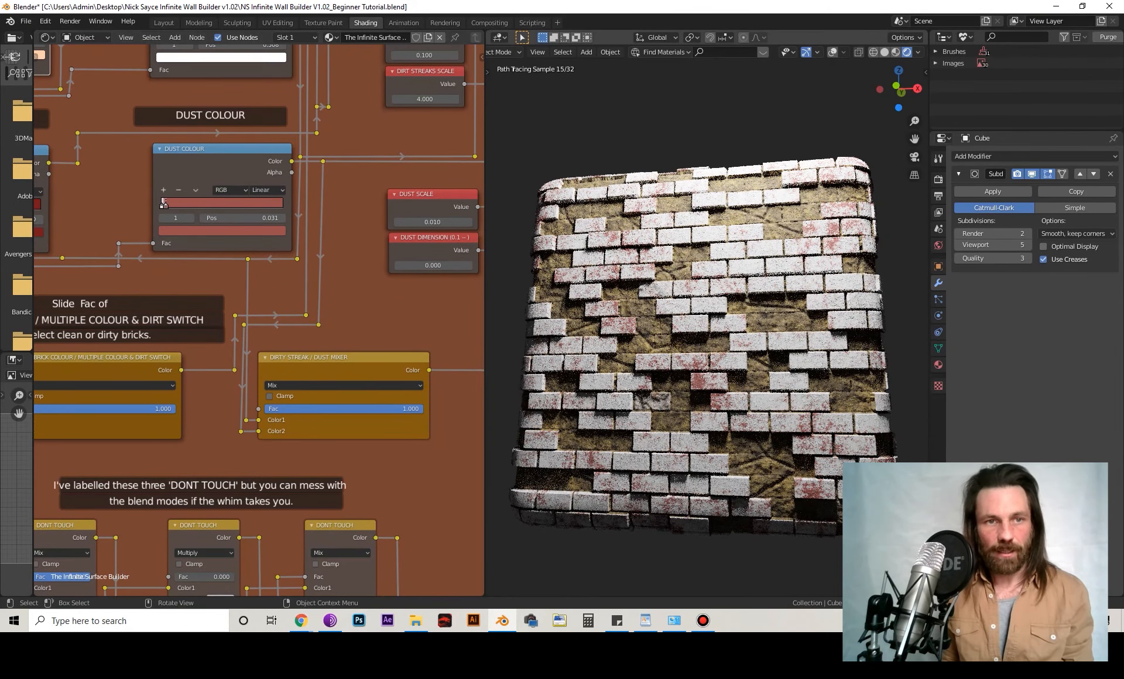
- Rearrange the Dust Colour ramp with the red stop at position 0.335 and the white stop beyond it at about 0.43
middle_click_drag(258, 258, 310, 382, "shift")
scroll(309, 381, "up", 5)
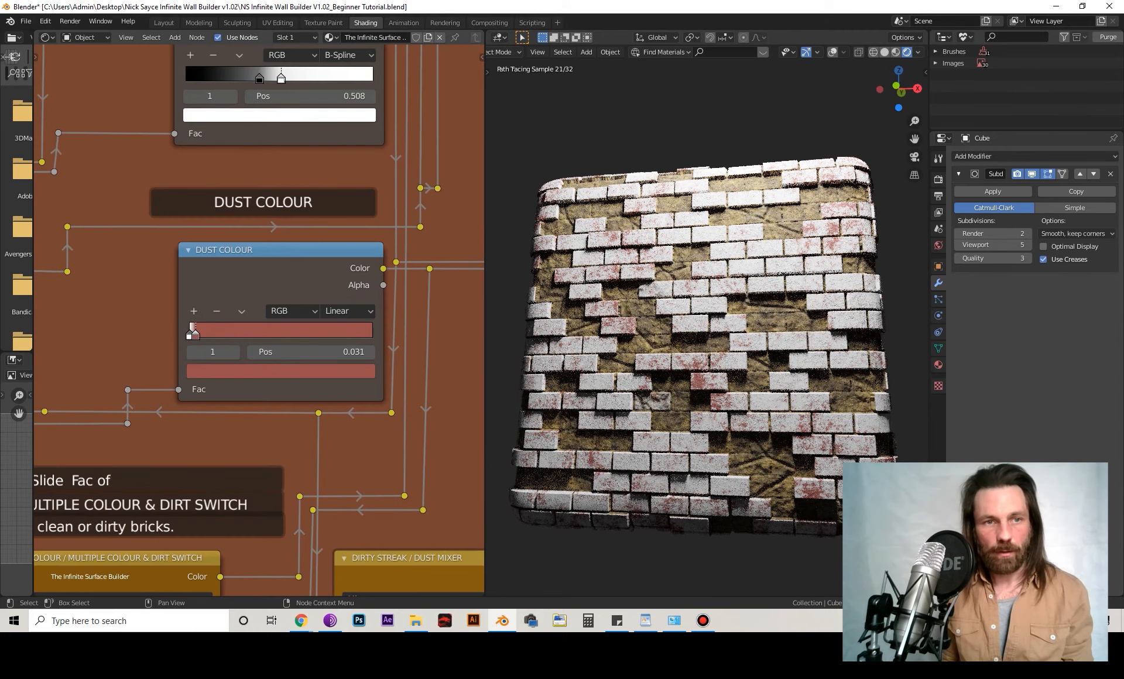
left_click_drag(191, 332, 222, 332)
left_click_drag(368, 332, 326, 333)
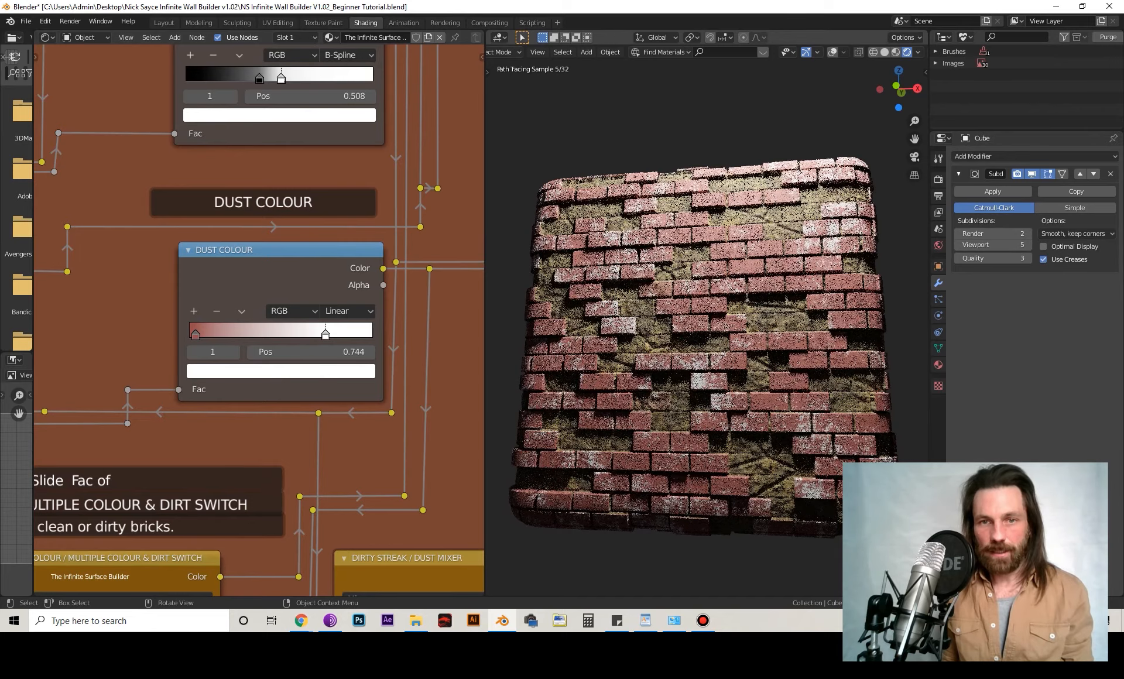
left_click_drag(326, 334, 228, 334)
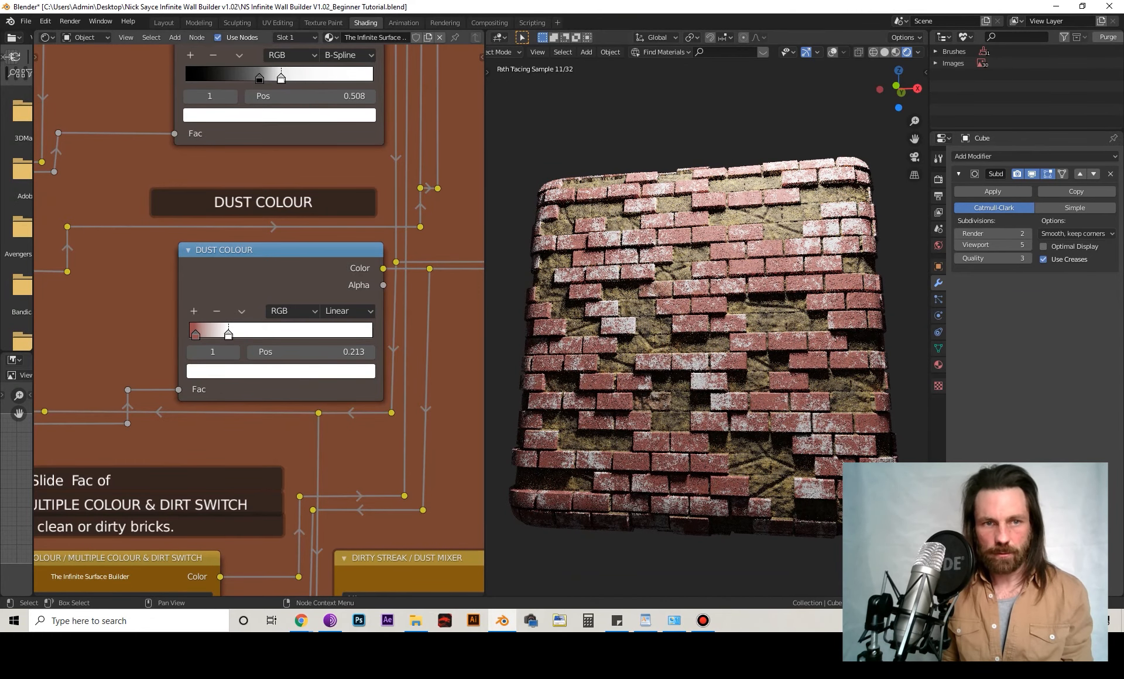
left_click_drag(225, 334, 268, 334)
left_click_drag(196, 334, 243, 335)
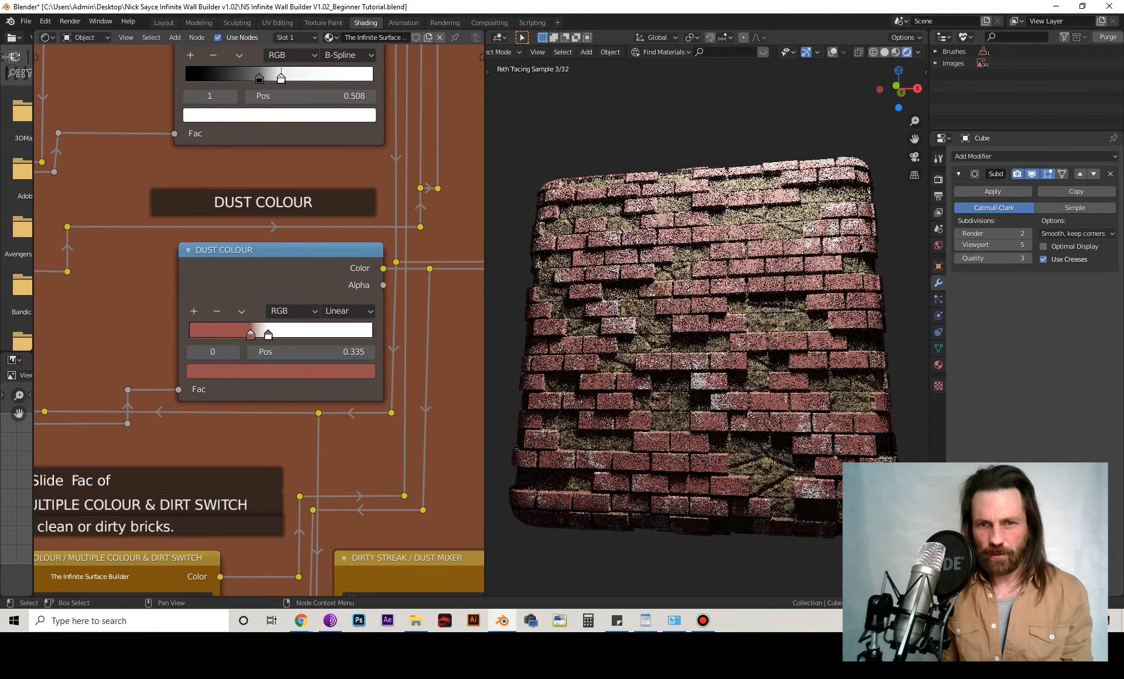
- Inspect the dust on the bricks up close and set the Dust Colour ramp's white stop to position 0.417
scroll(707, 321, "up", 8)
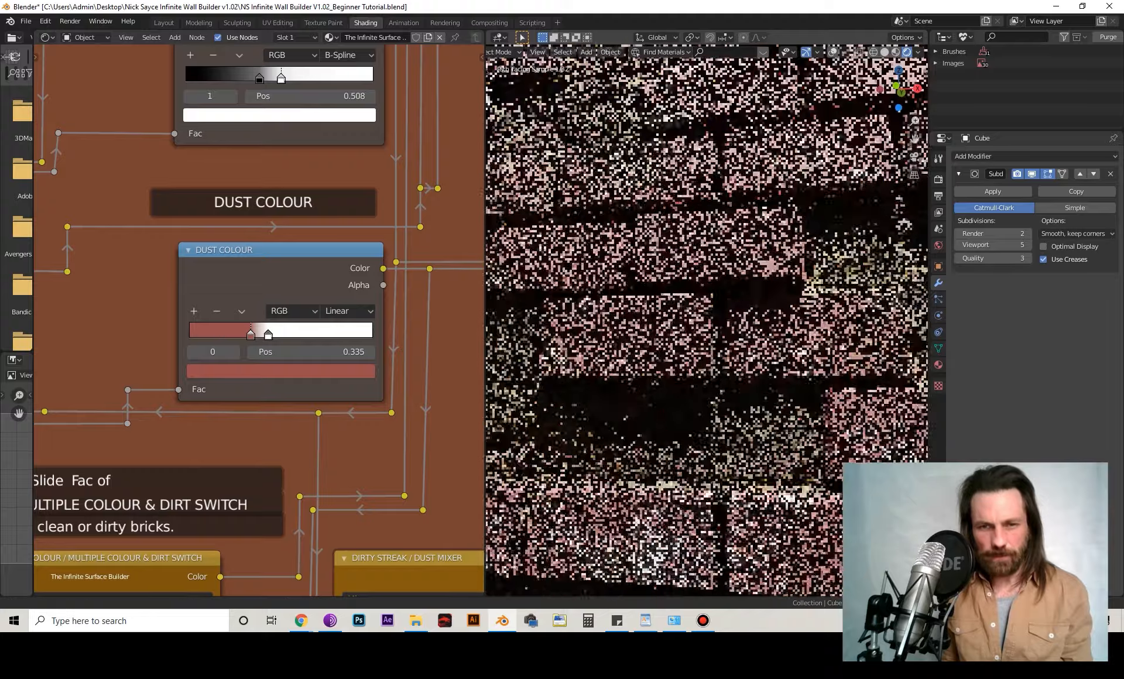
scroll(707, 321, "up", 1)
scroll(707, 321, "down", 2)
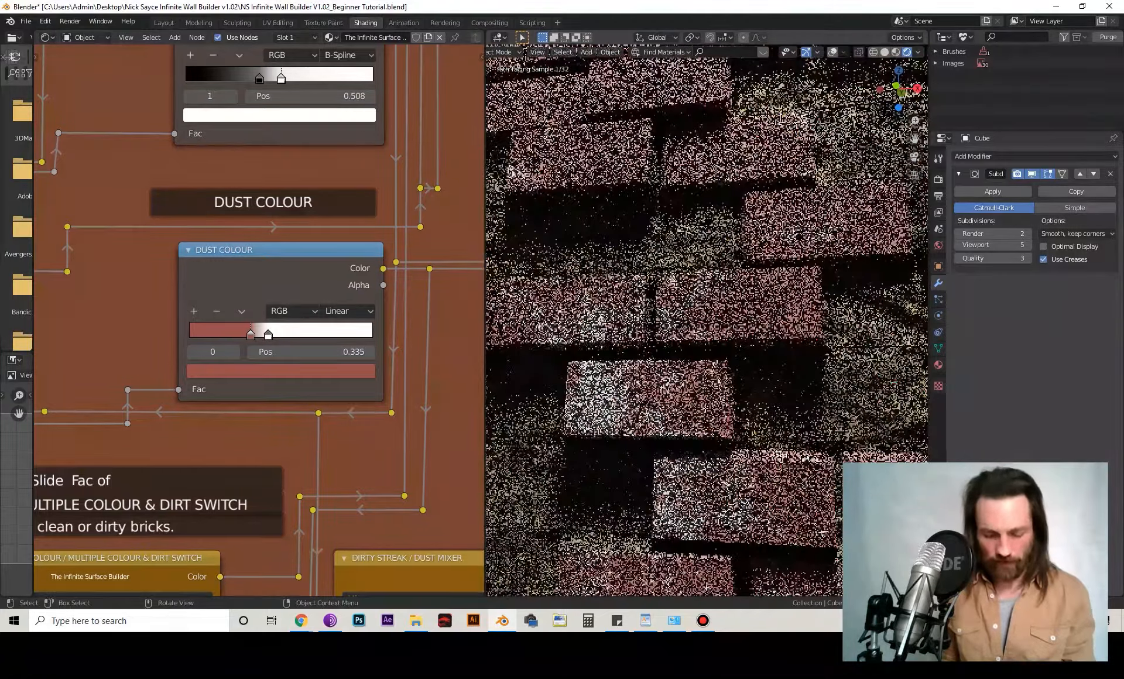
key("n")
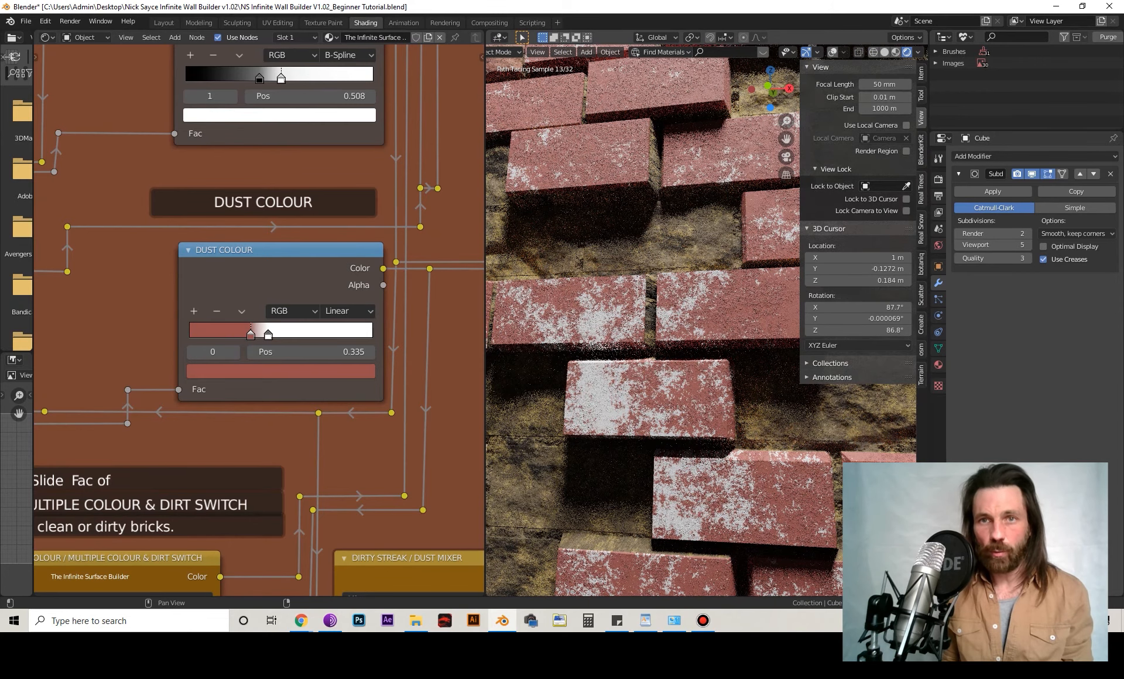
key("n")
scroll(707, 319, "up", 3)
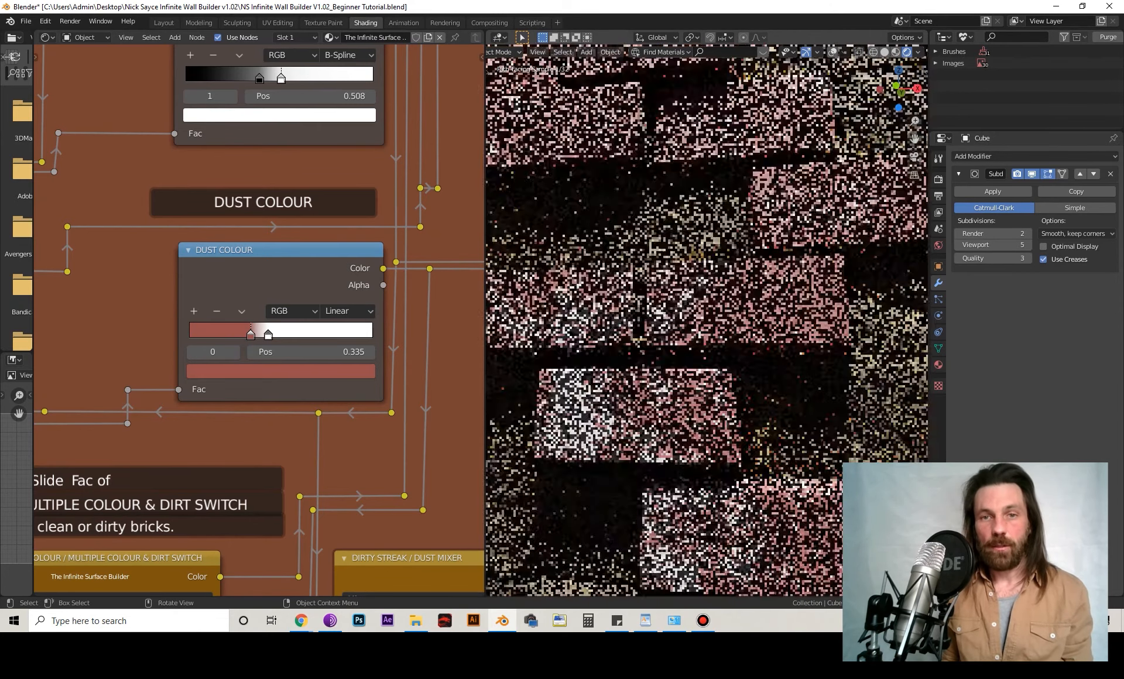
middle_click_drag(707, 319, 653, 349)
scroll(707, 320, "up", 2)
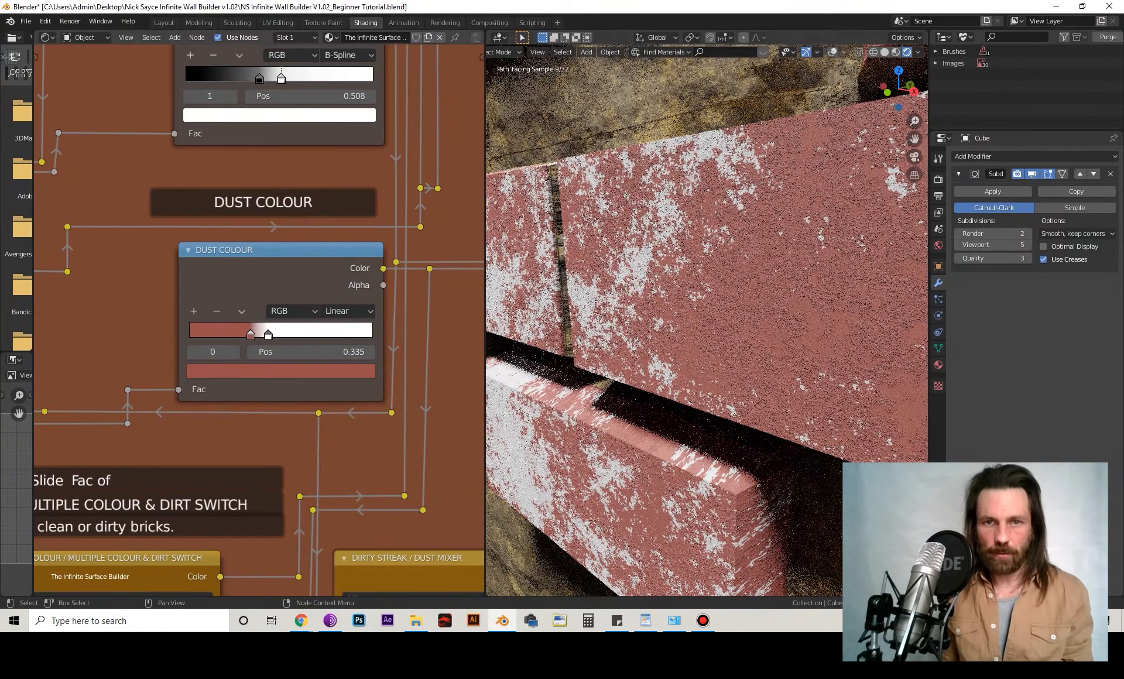
left_click_drag(268, 335, 372, 335)
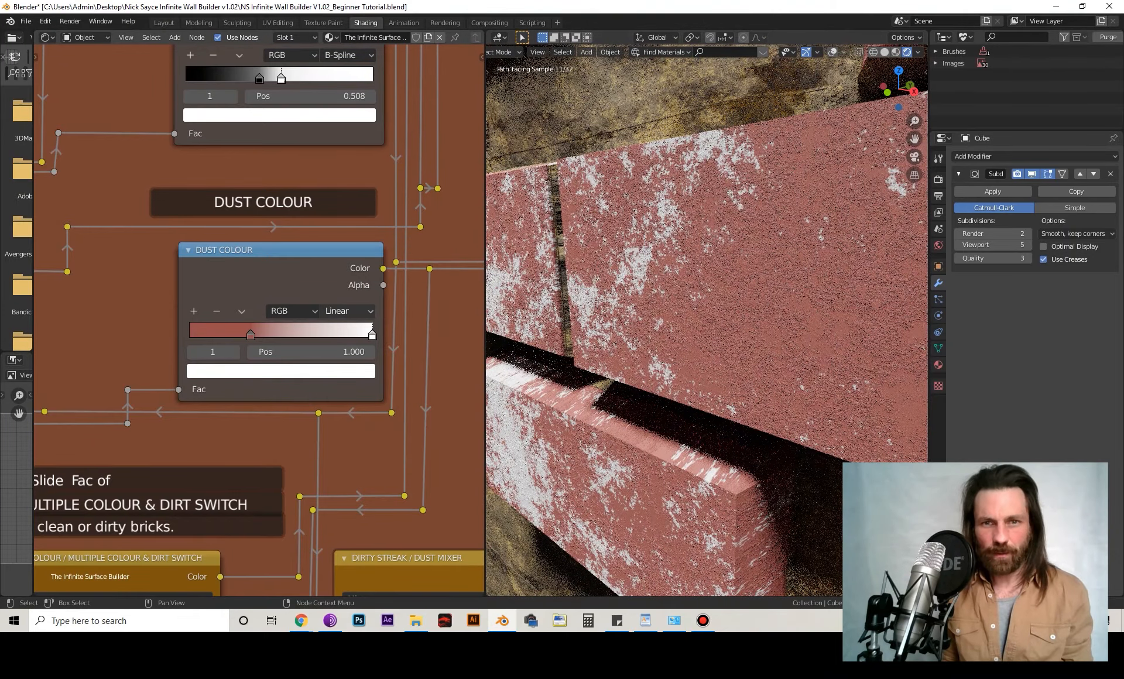
left_click_drag(372, 335, 266, 335)
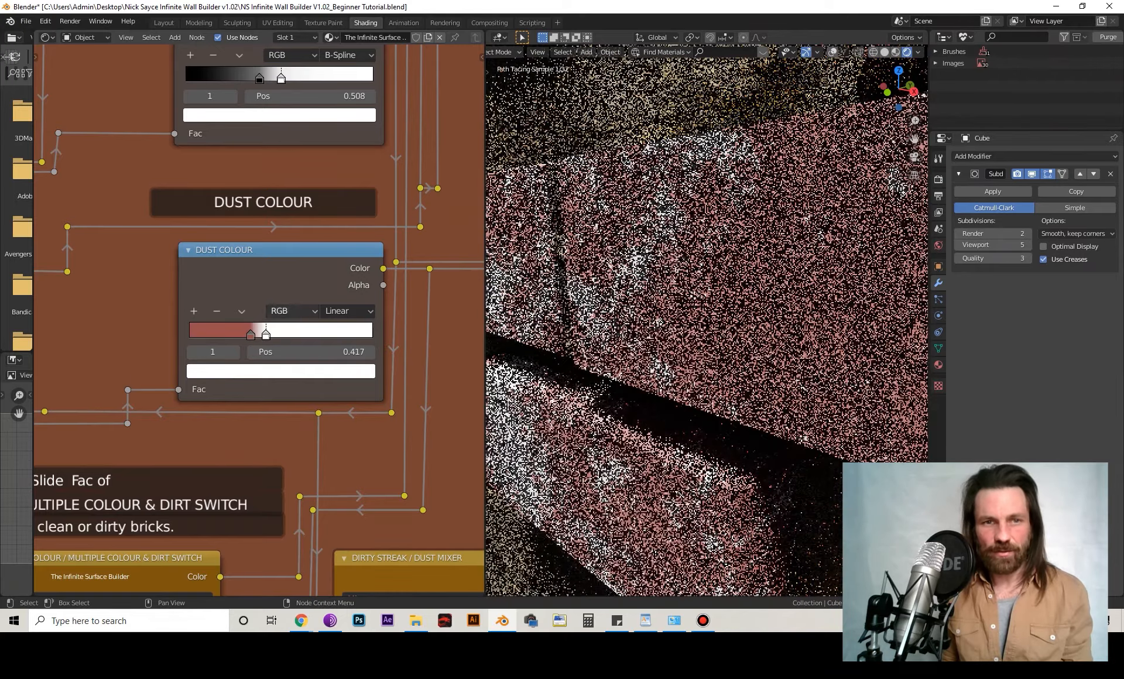
- Set the Dust Dimension value to 1 and move the Dust Colour ramp's red stop to position 0.000
scroll(265, 335, "down", 4)
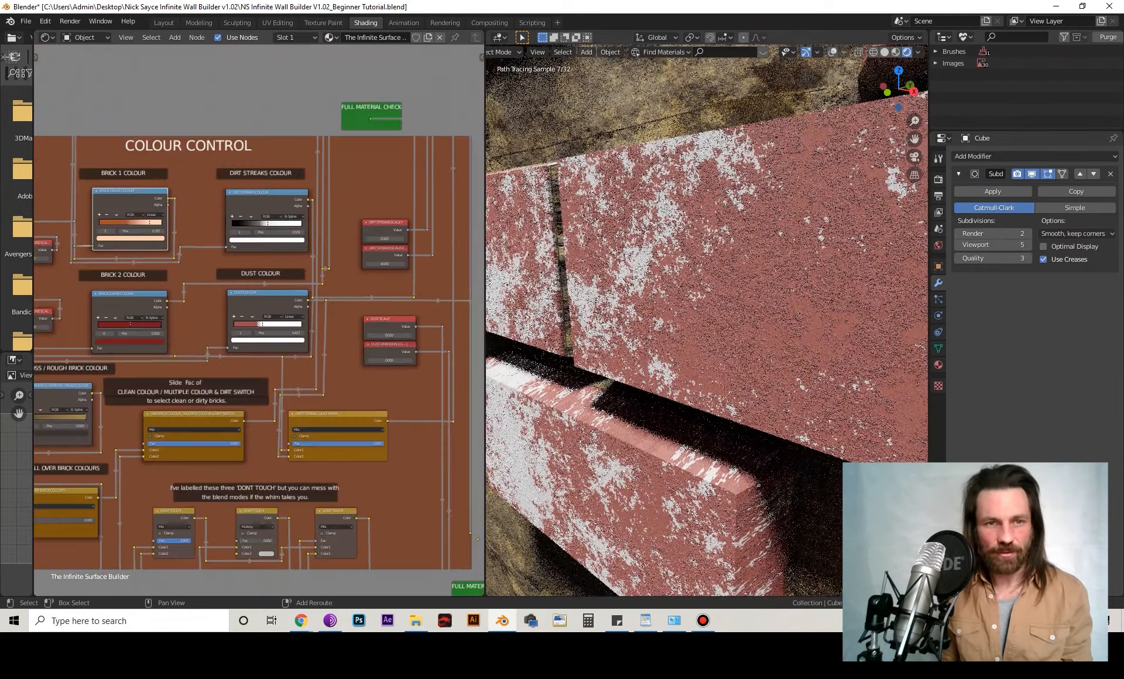
scroll(457, 320, "up", 4)
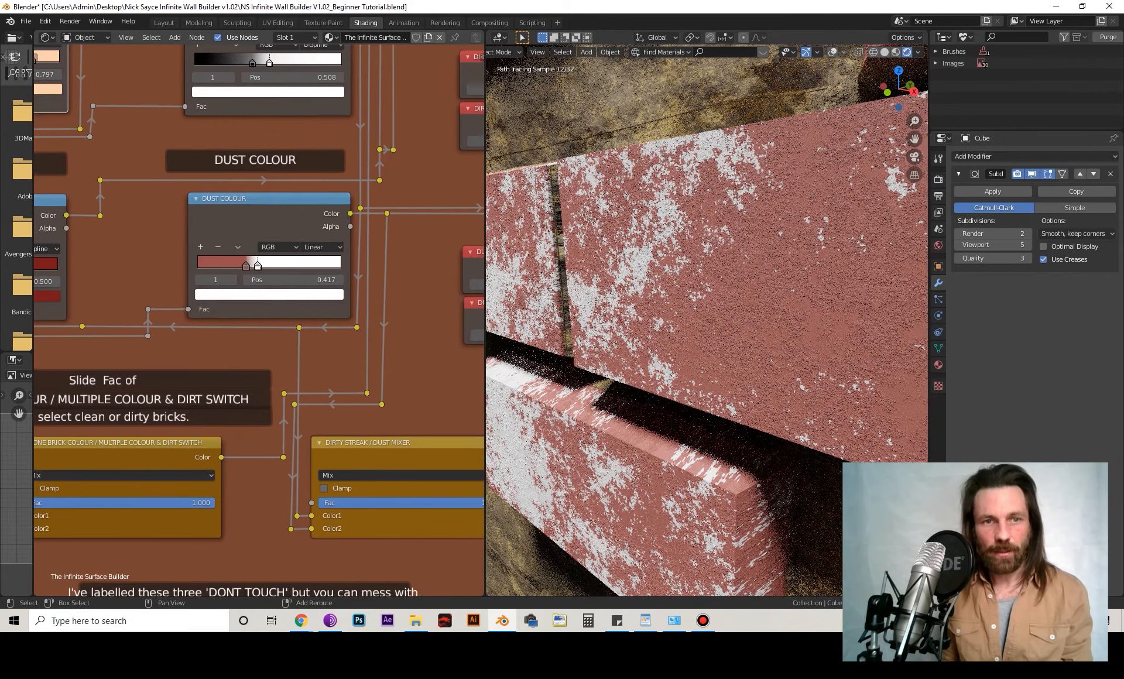
middle_click_drag(351, 363, 327, 375, "shift")
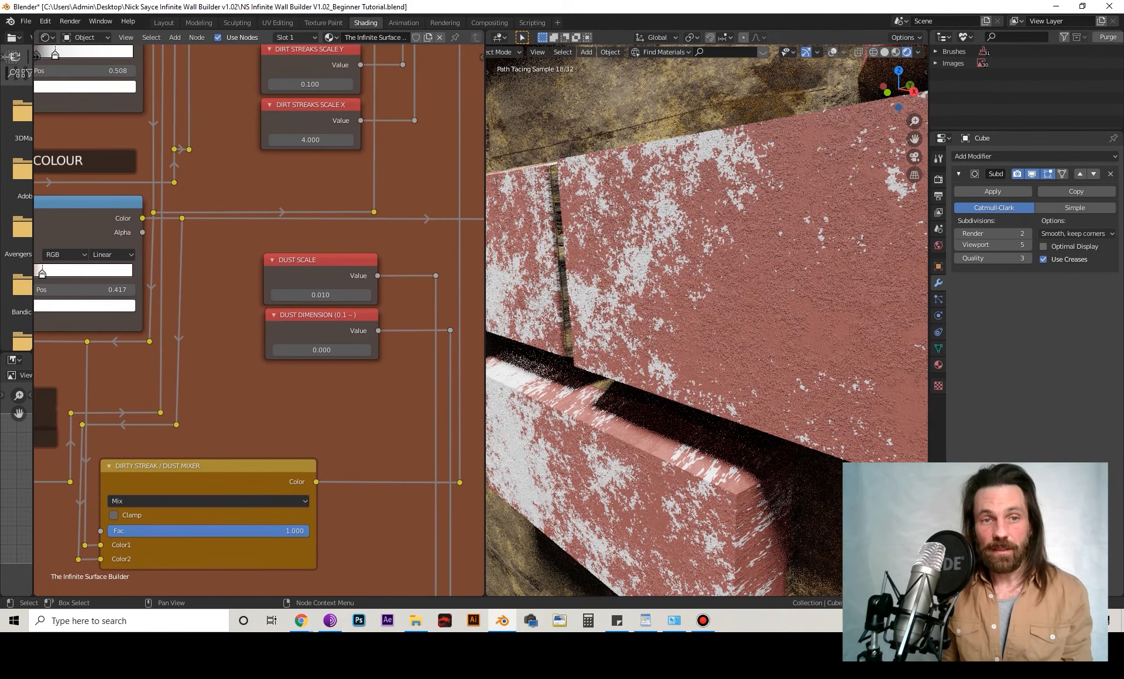
left_click(322, 349)
type("1")
key("Return")
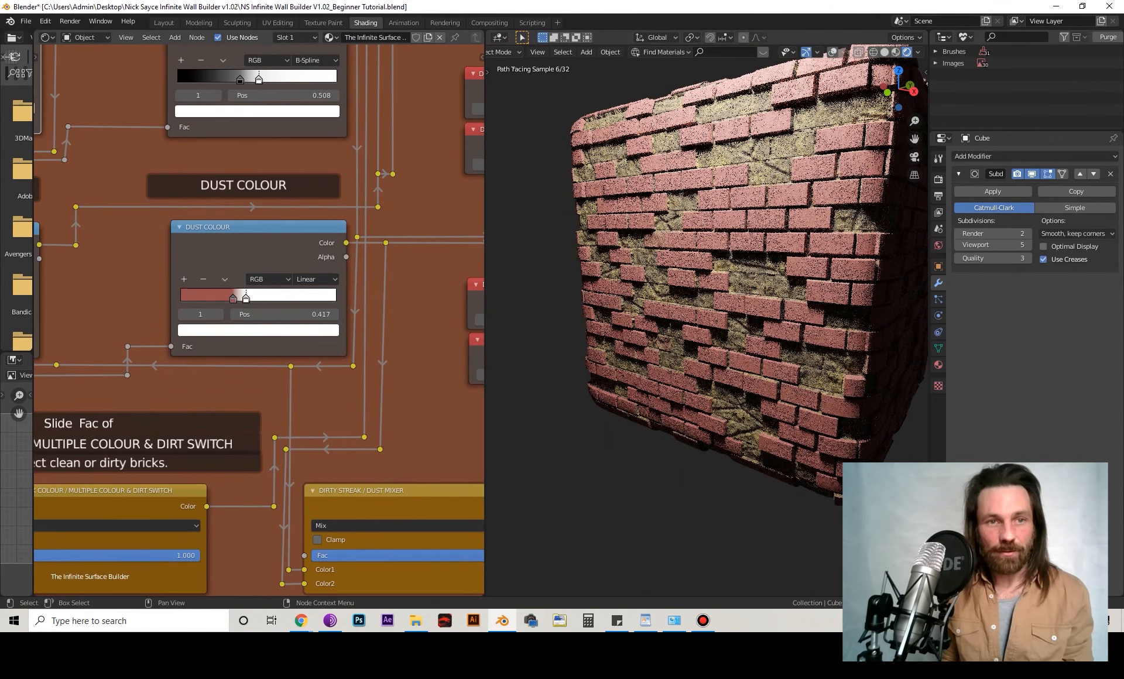
left_click_drag(233, 298, 181, 298)
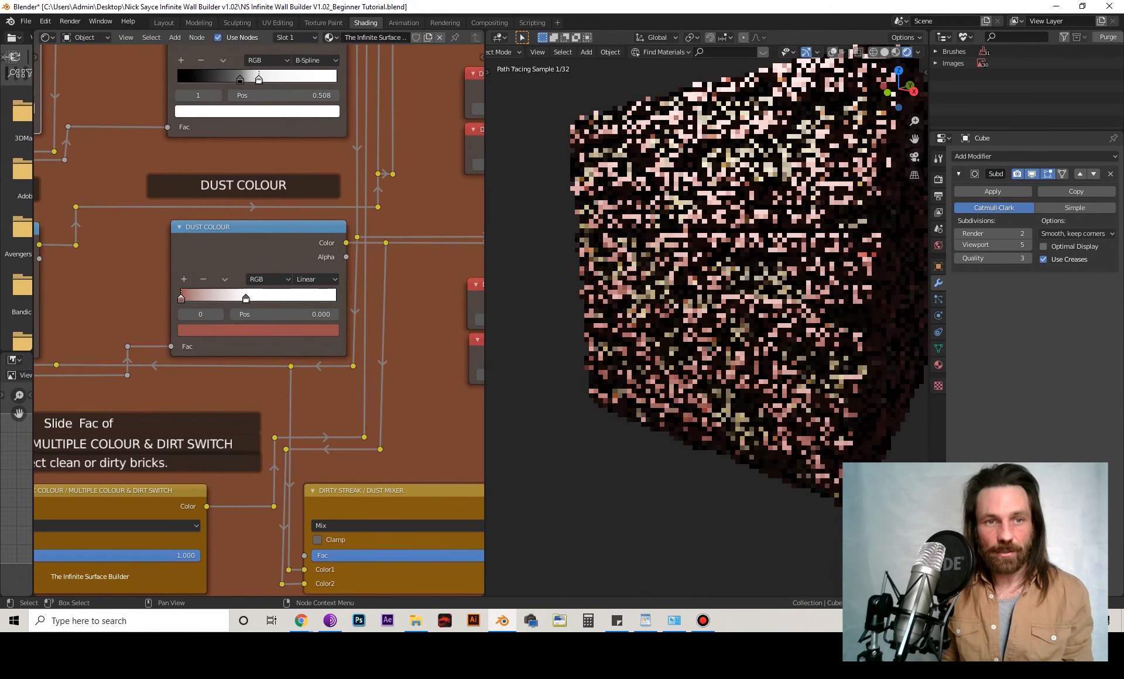
- Try a Dust Dimension value of 0.4 and settle on 0.2
middle_click_drag(281, 314, 177, 312)
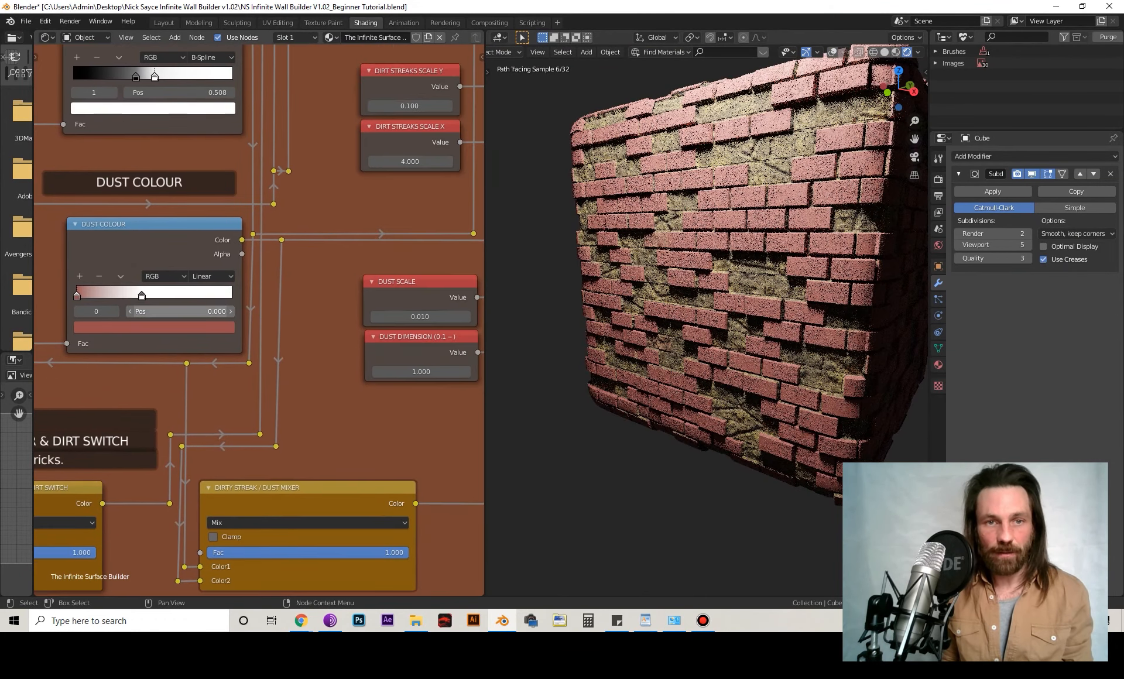
left_click(421, 372)
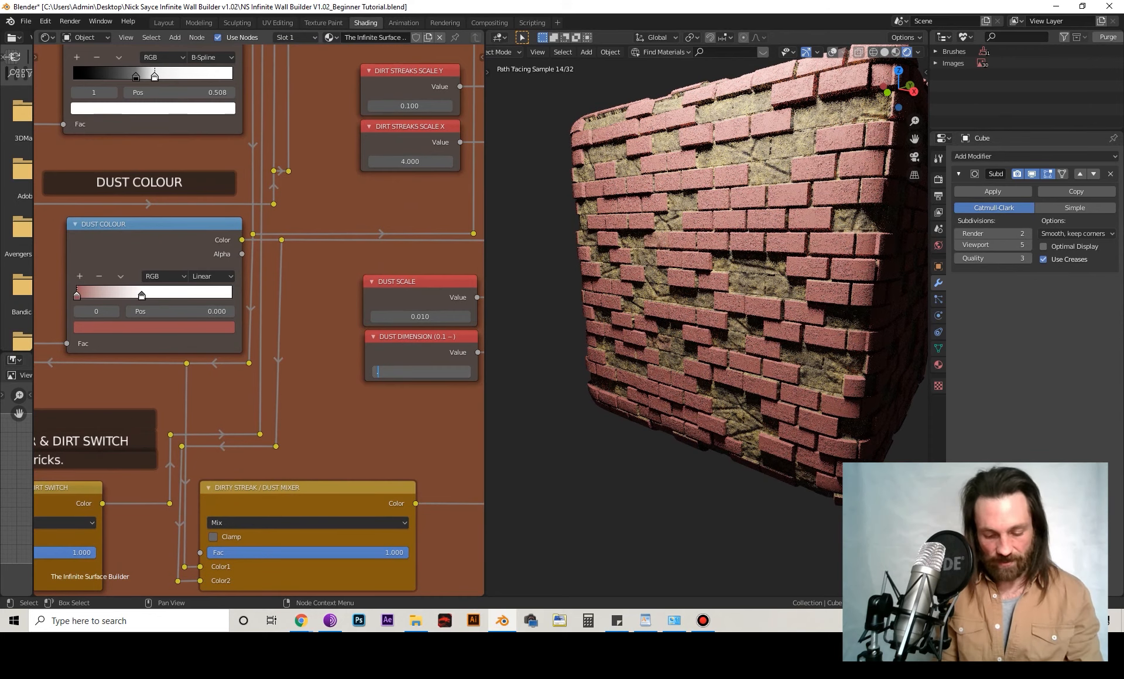
type("0.4")
key("Return")
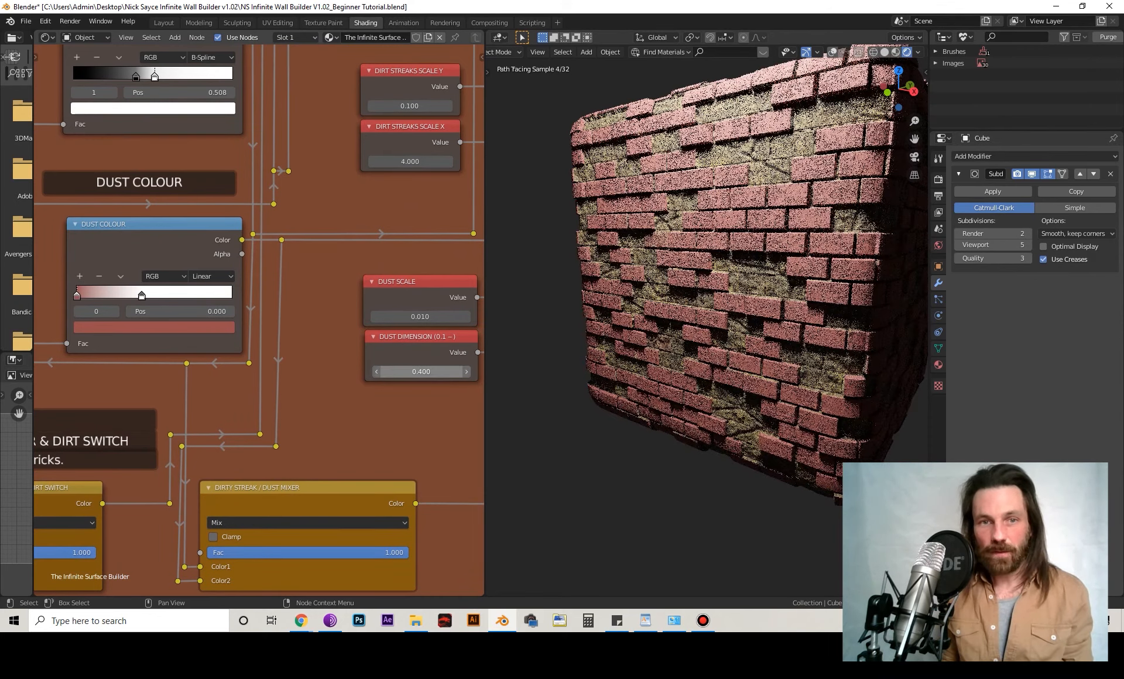
left_click(421, 371)
type(".2")
key("Return")
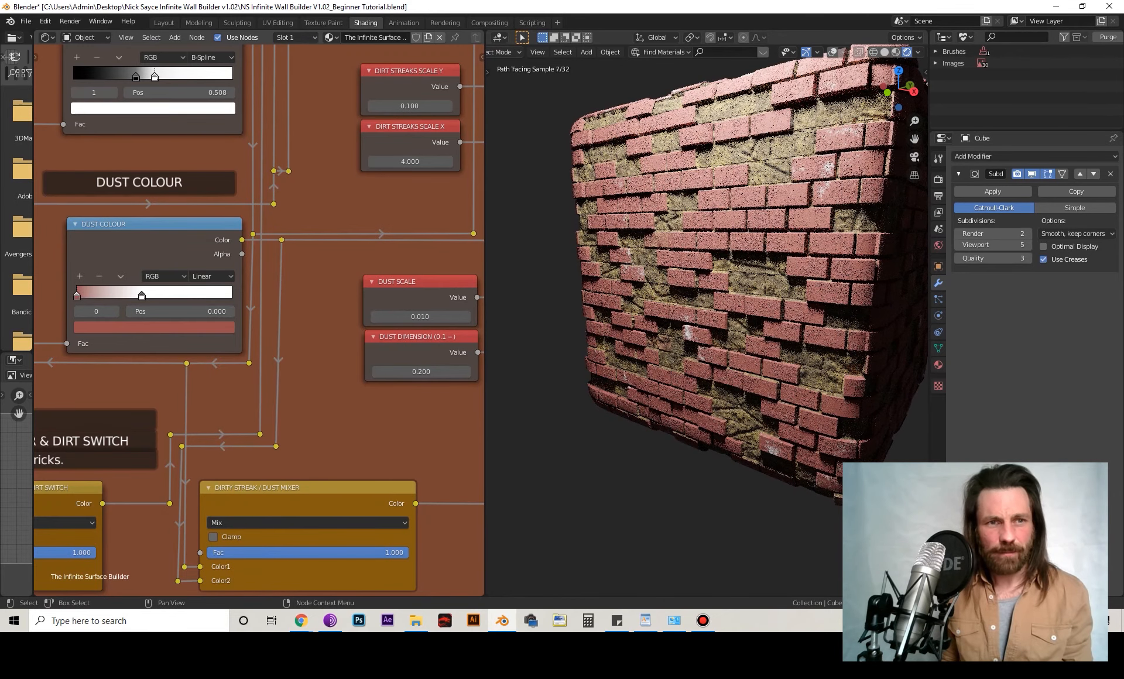
- Set the Dust Colour ramp's white stop to position 0.091 and the Dust Scale value to 1
left_click_drag(142, 295, 91, 296)
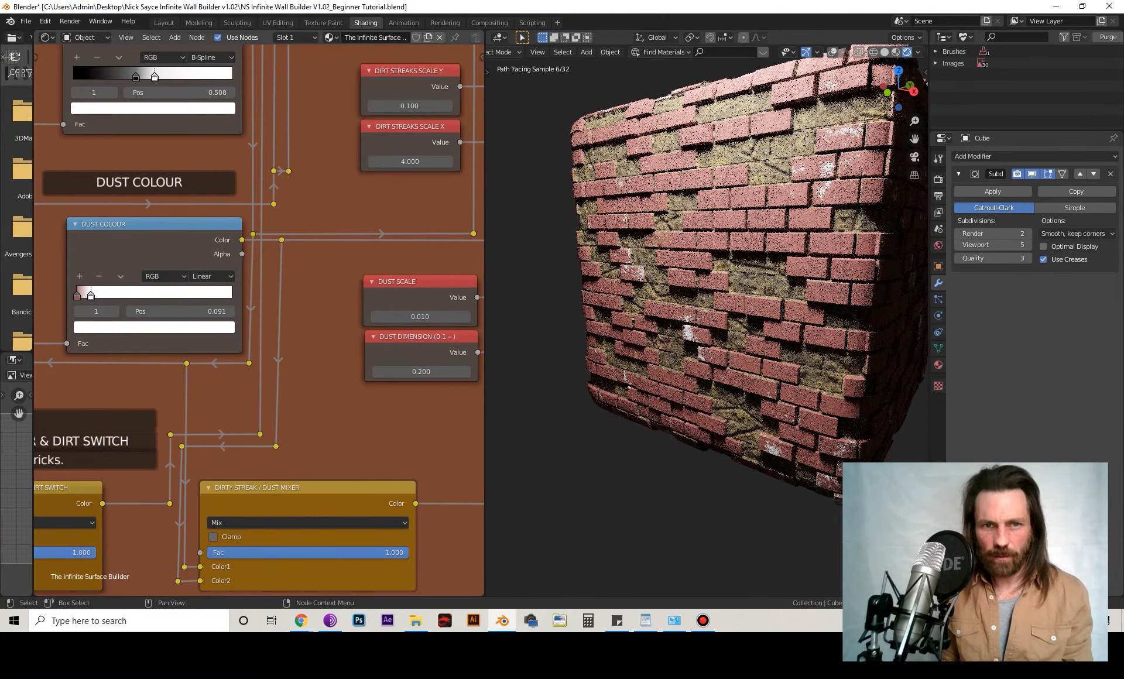
left_click(420, 317)
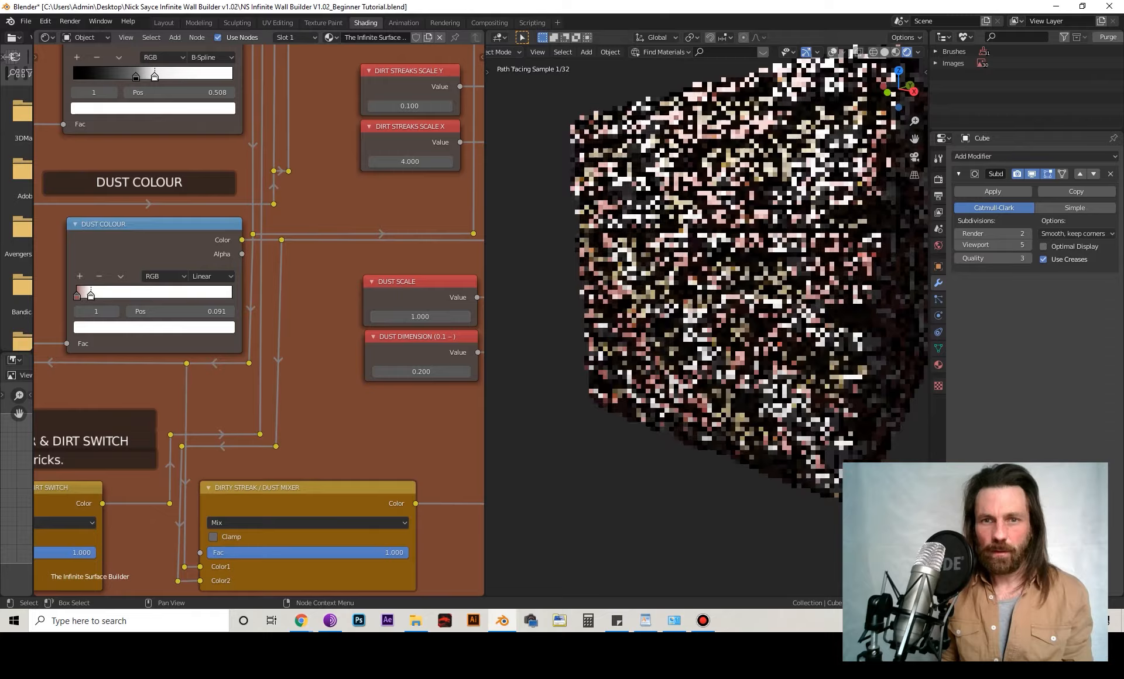
type("1")
key("Return")
middle_click_drag(707, 293, 759, 271)
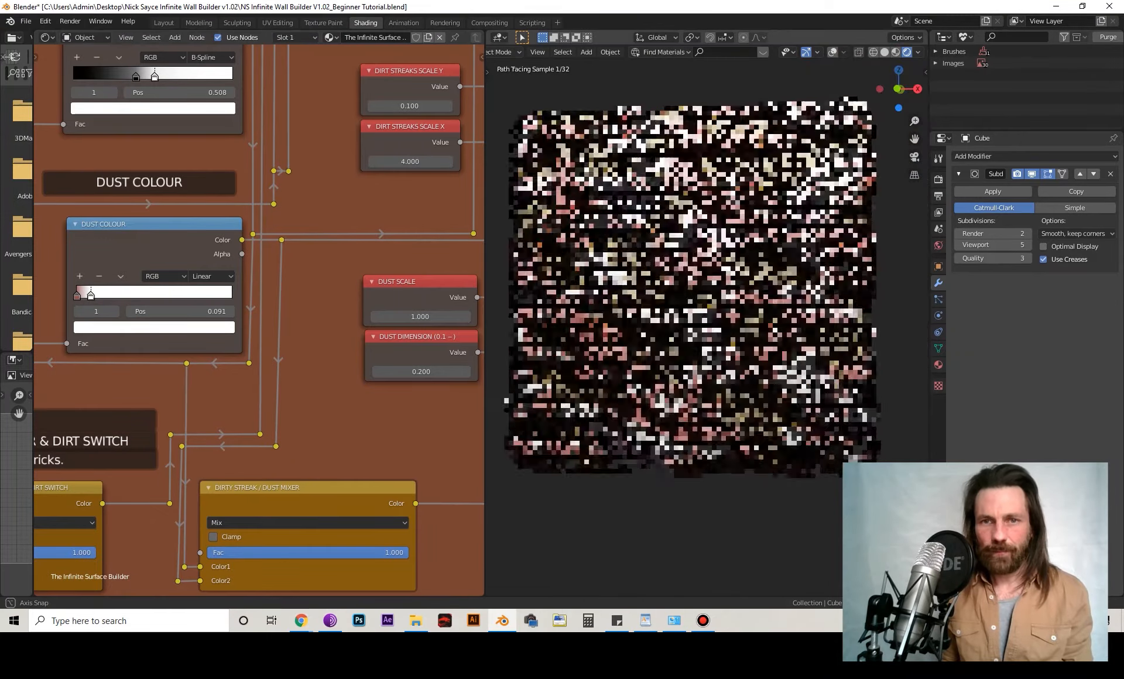
scroll(696, 301, "down", 3)
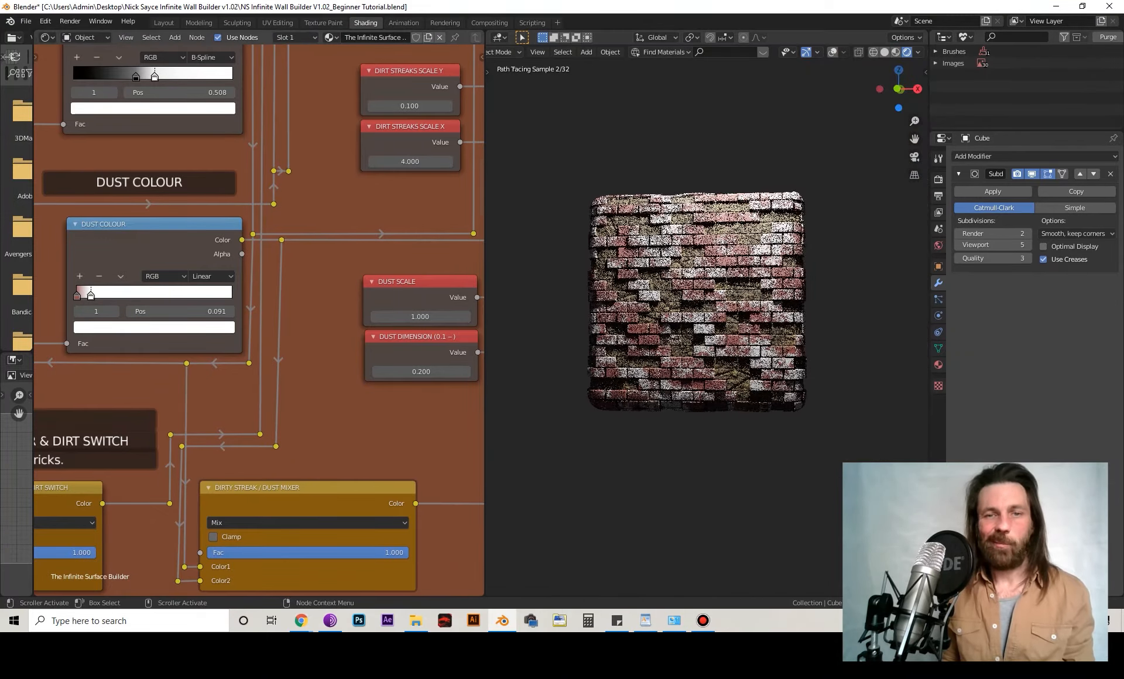
- Try the Dirty Streak / Dust Mixer's Fac at 0.407 and return it to 1.000
middle_click_drag(258, 322, 343, 348)
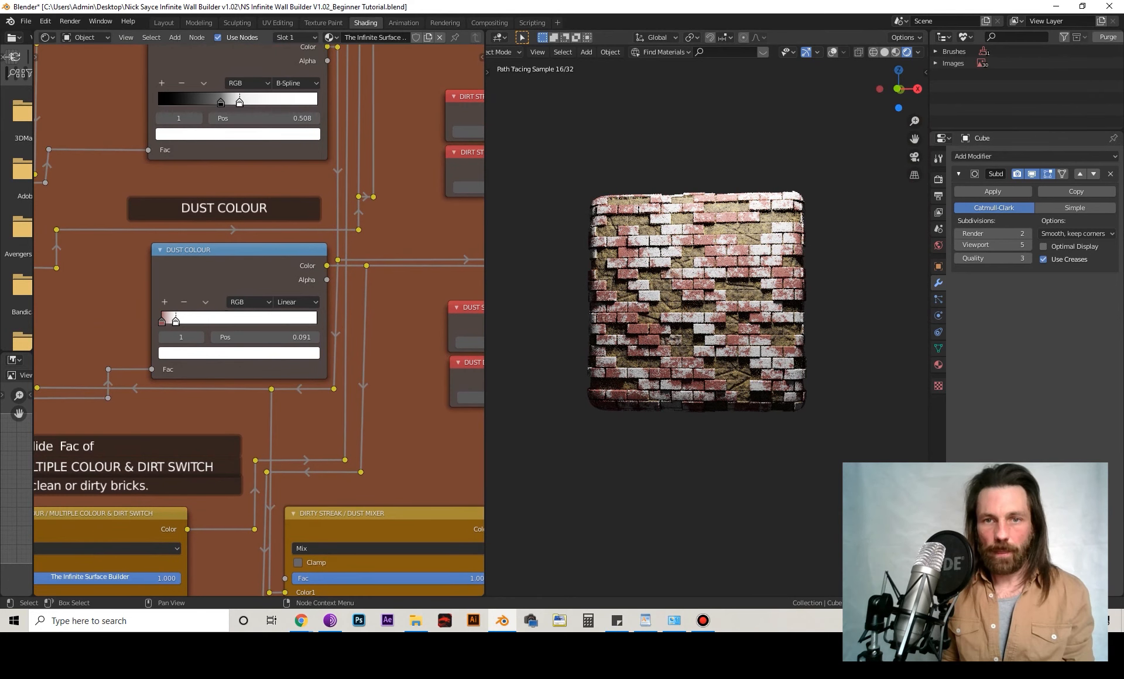
scroll(258, 320, "down", 5)
middle_click_drag(259, 320, 278, 164)
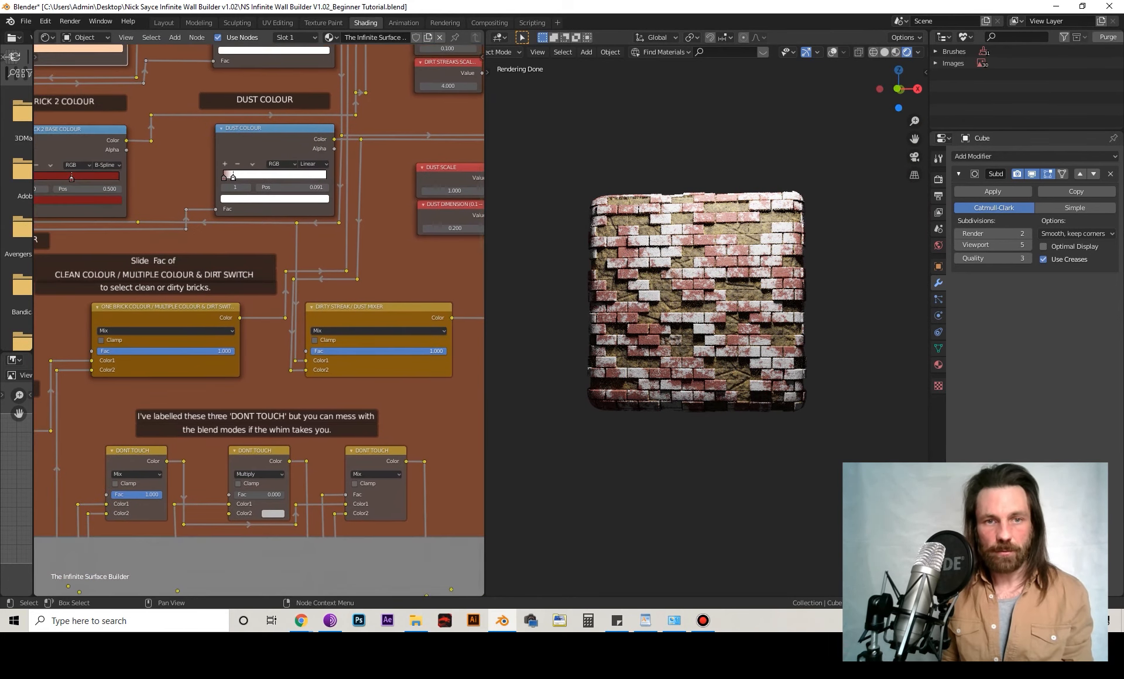
left_click_drag(445, 351, 408, 351)
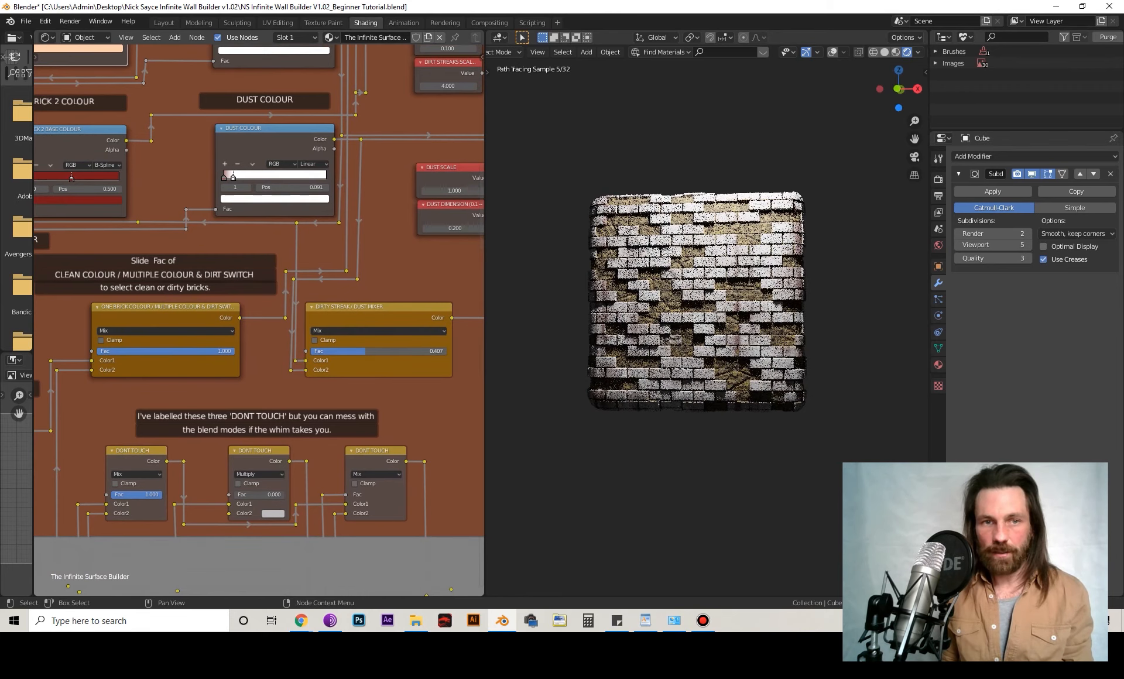
left_click_drag(342, 351, 445, 351)
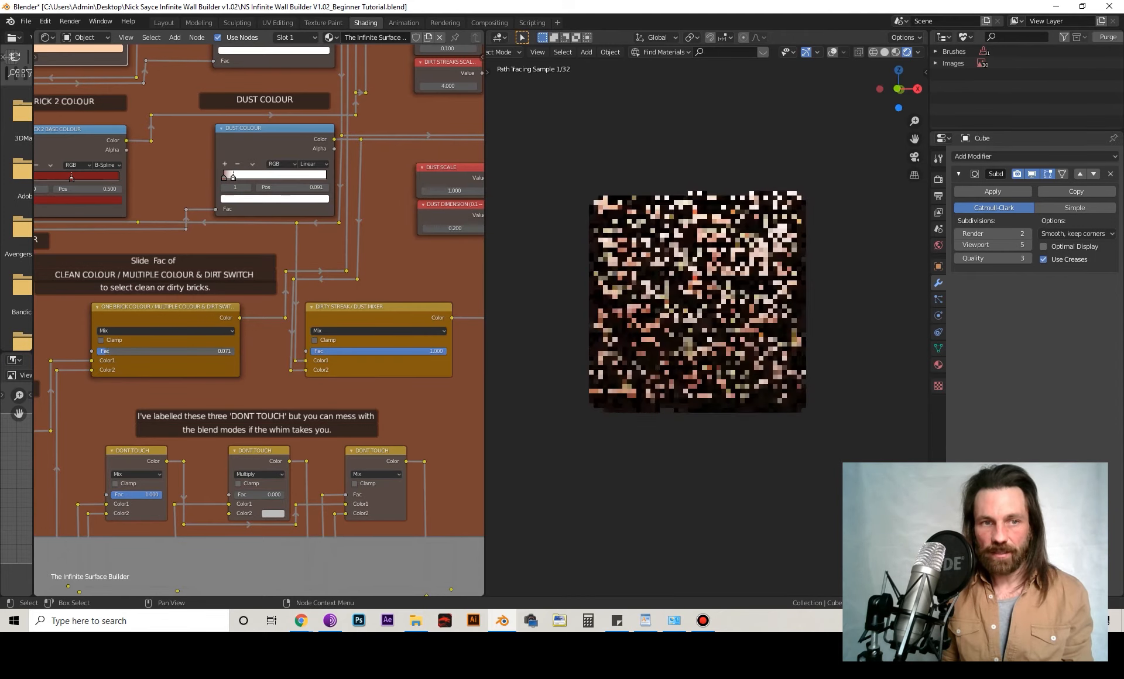
- Set the Fac of the One Brick Colour / Multiple Colour & Dirt Switch node to 0.307
left_click_drag(109, 350, 234, 351)
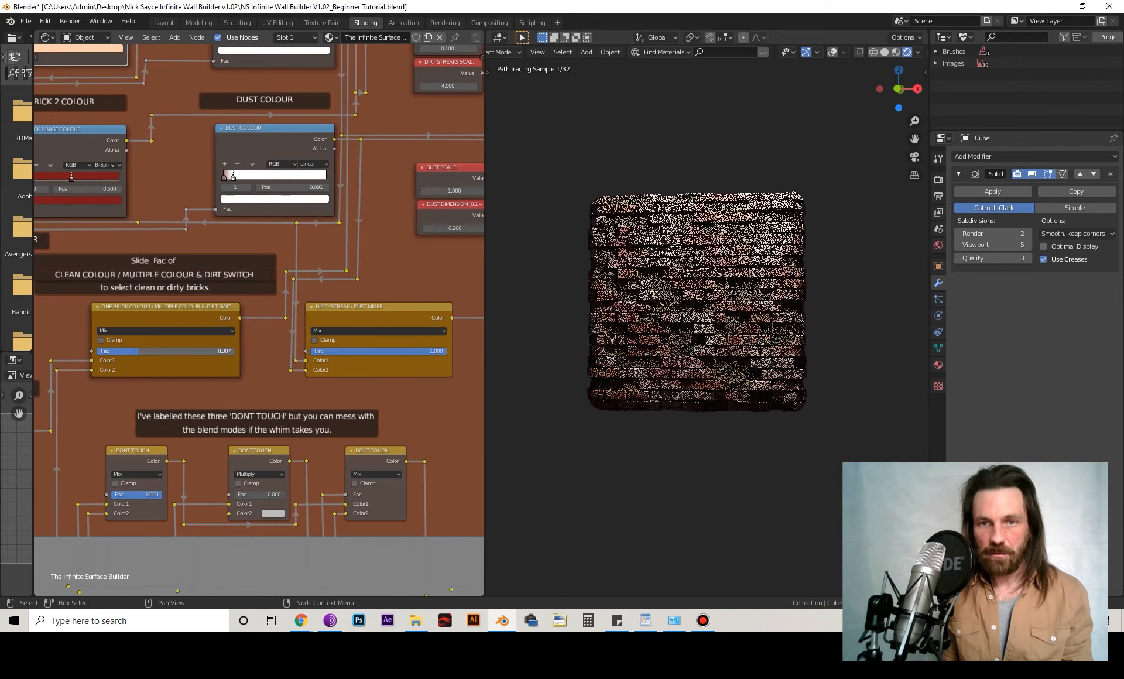
scroll(703, 293, "up", 5)
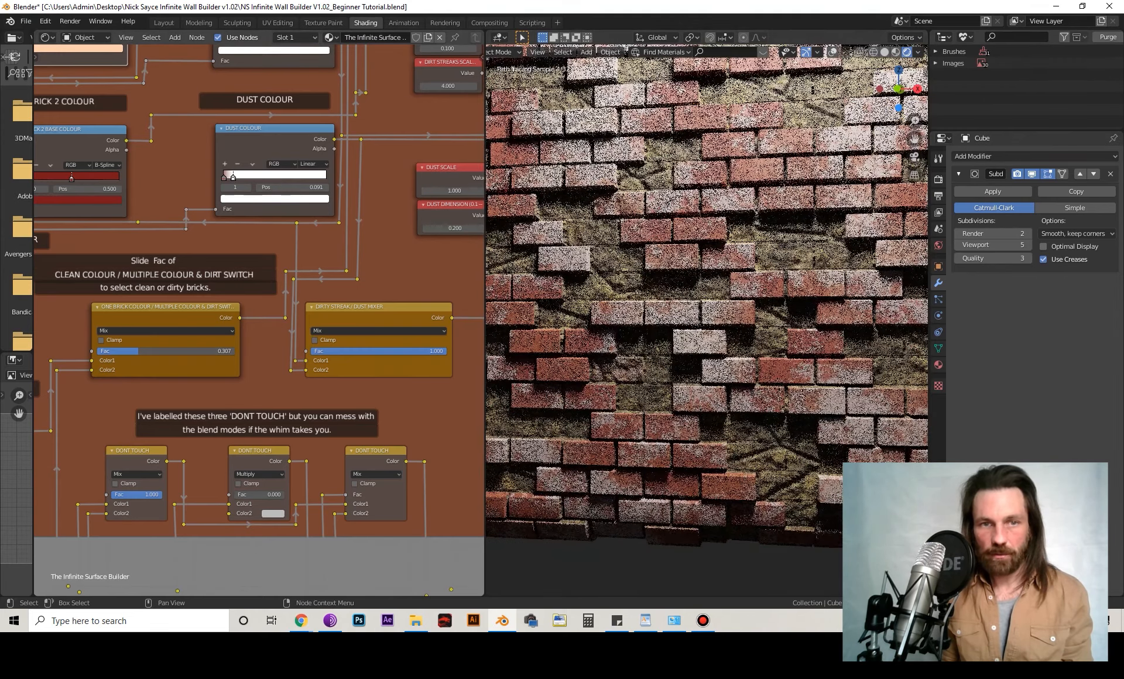
- Try the Multiply and Color Dodge blending modes on the Dirty Streak / Dust Mixer and return it to Mix
left_click(379, 331)
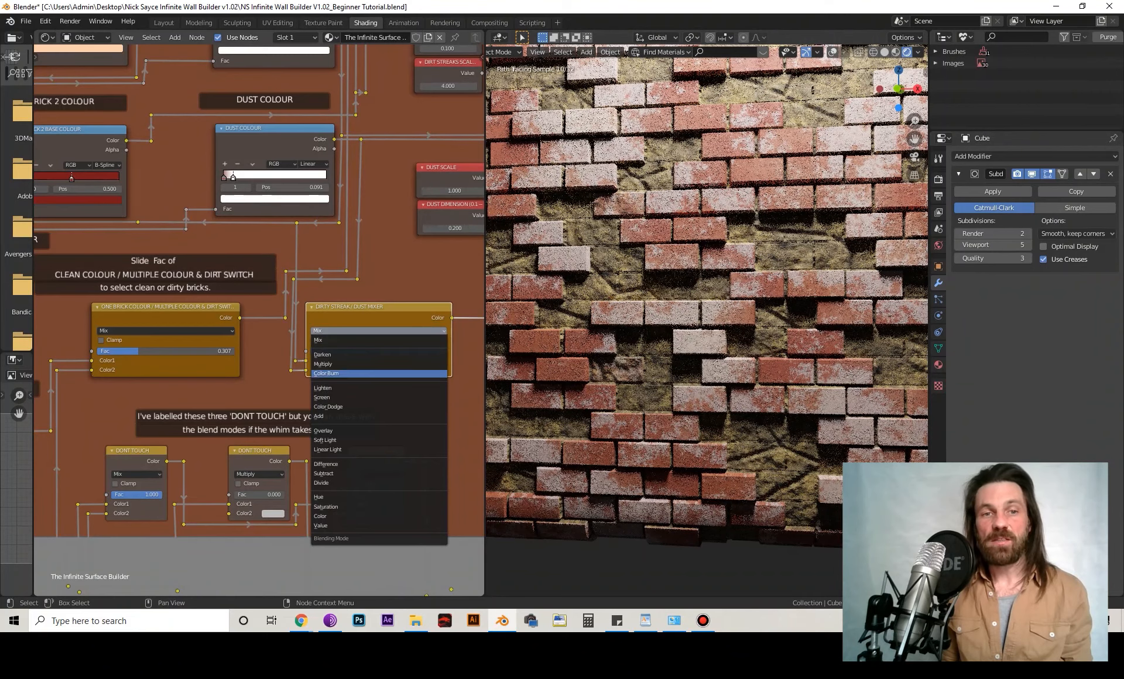
left_click(323, 363)
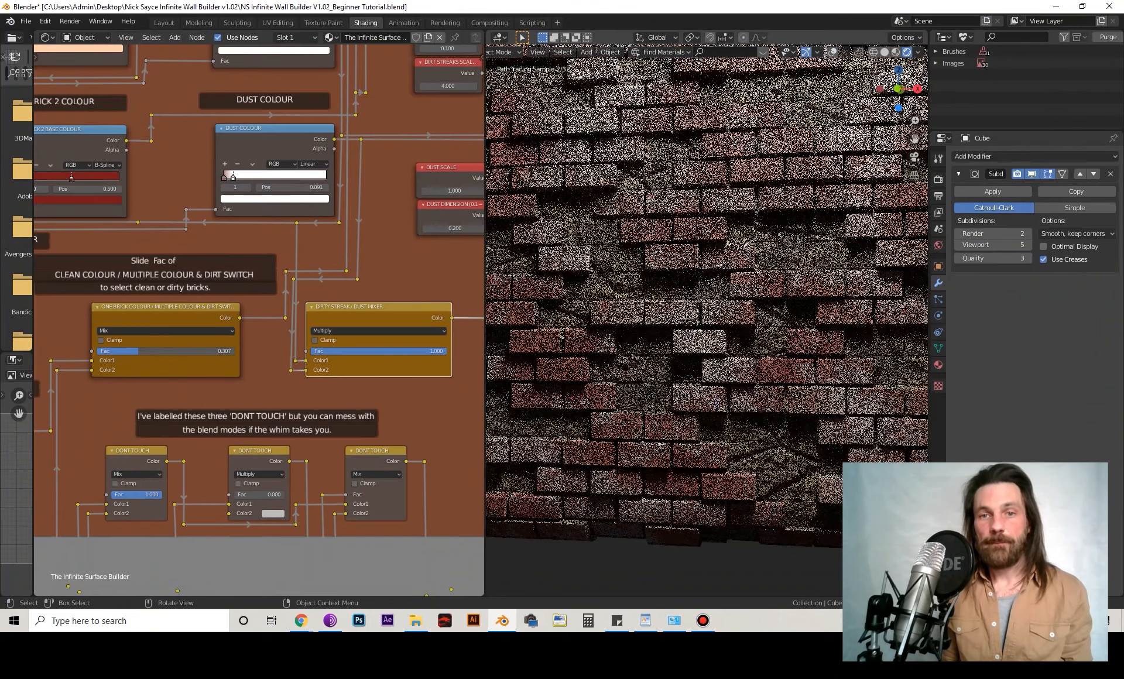
scroll(702, 293, "down", 5)
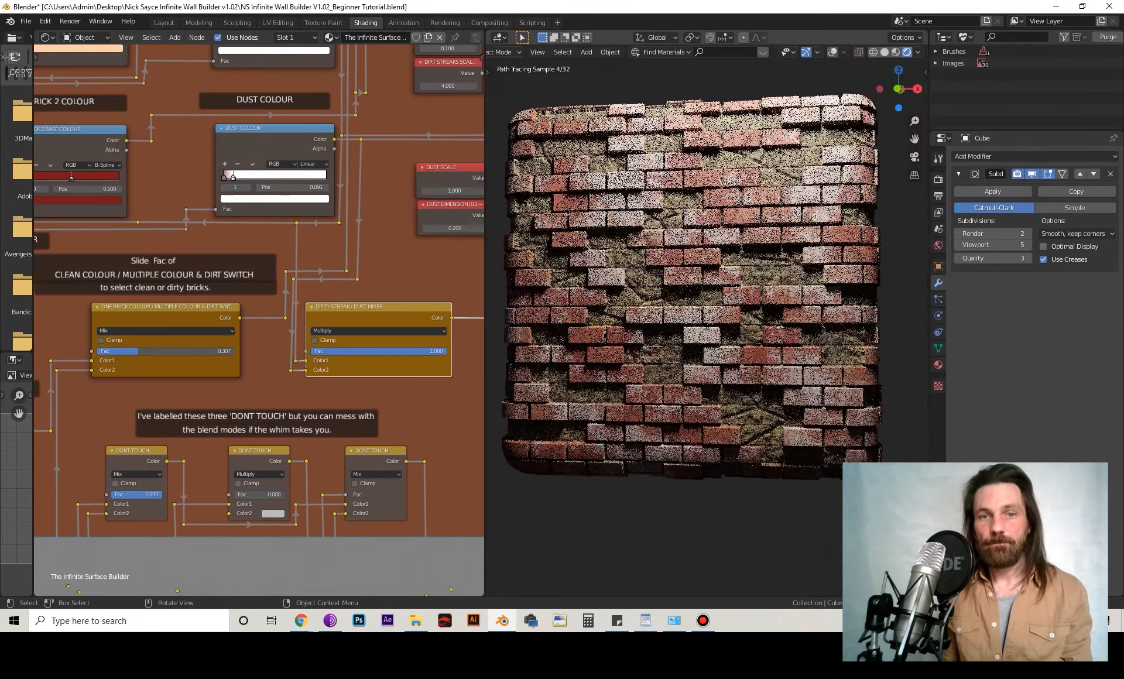
left_click(379, 331)
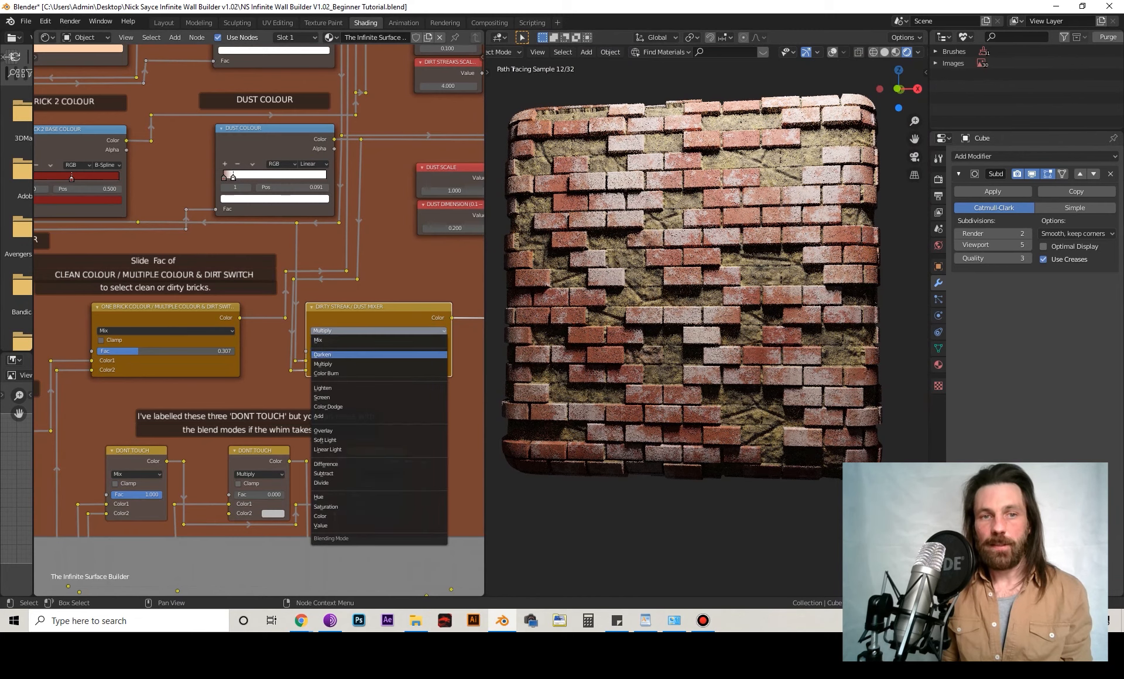
left_click(328, 406)
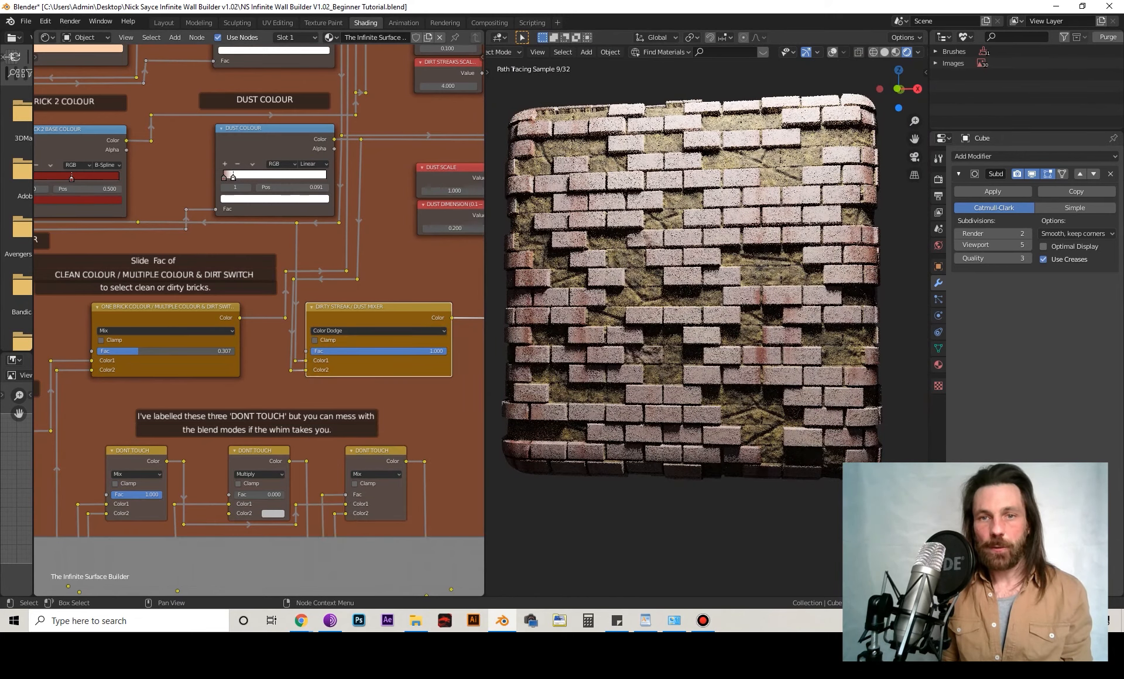
left_click(379, 331)
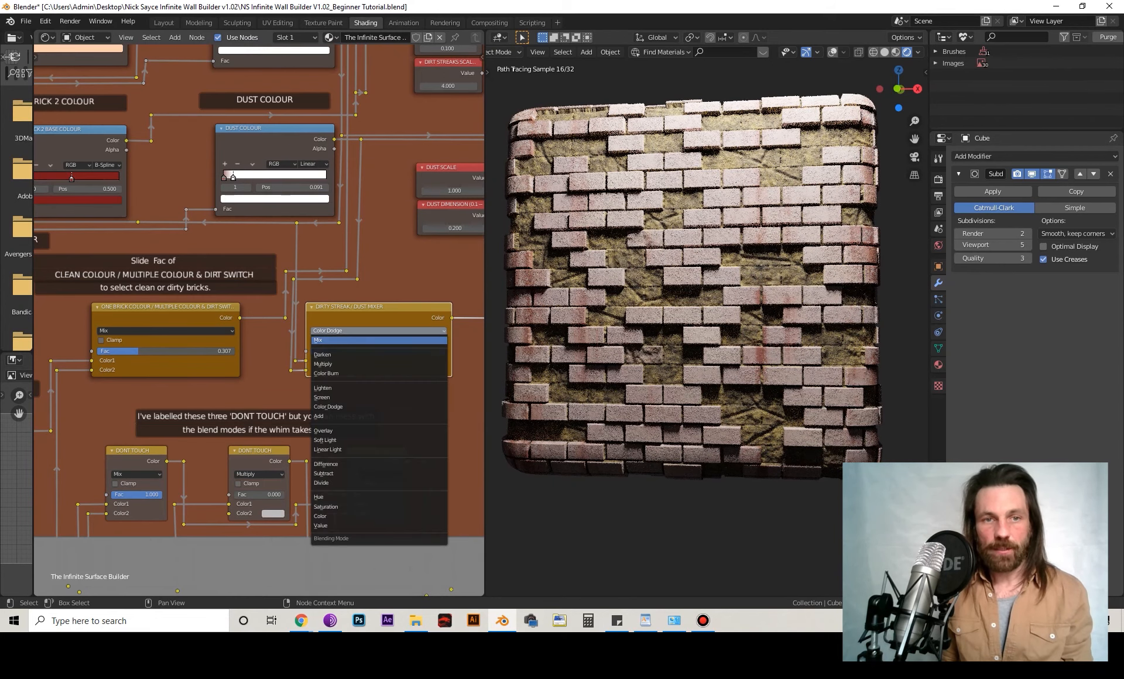
left_click(363, 341)
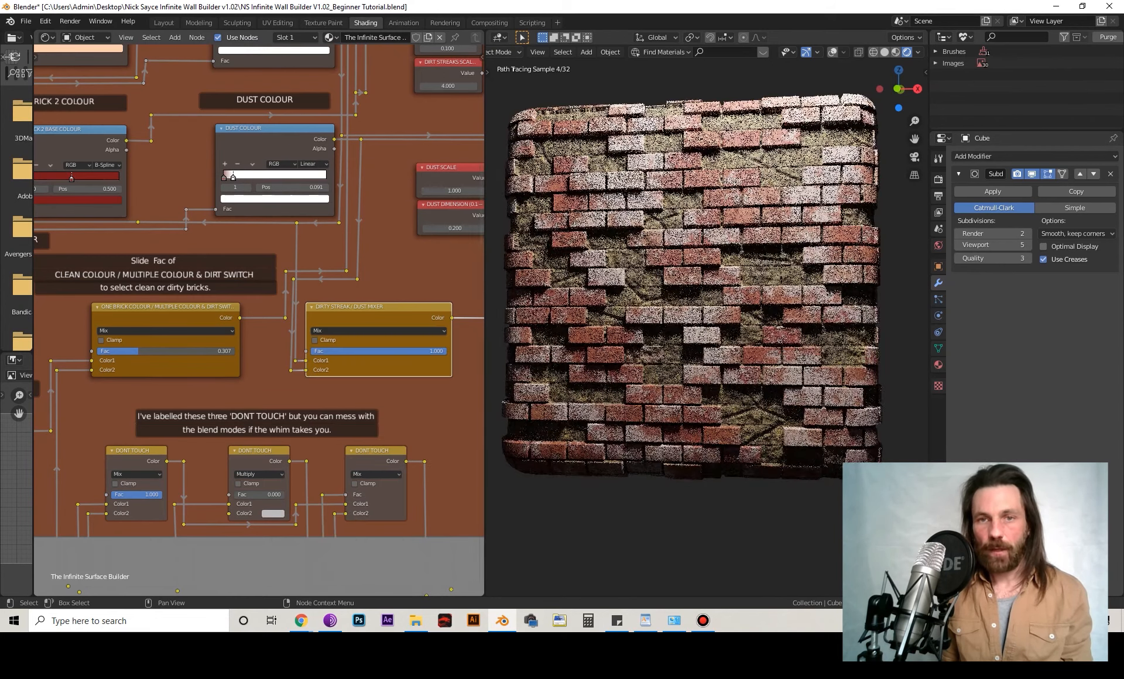
mouse_move(703, 292)
middle_mouse_down()
mouse_move(665, 293)
mouse_move(689, 306)
middle_mouse_up()
scroll(258, 321, "up", 11)
middle_click_drag(351, 328, 243, 265)
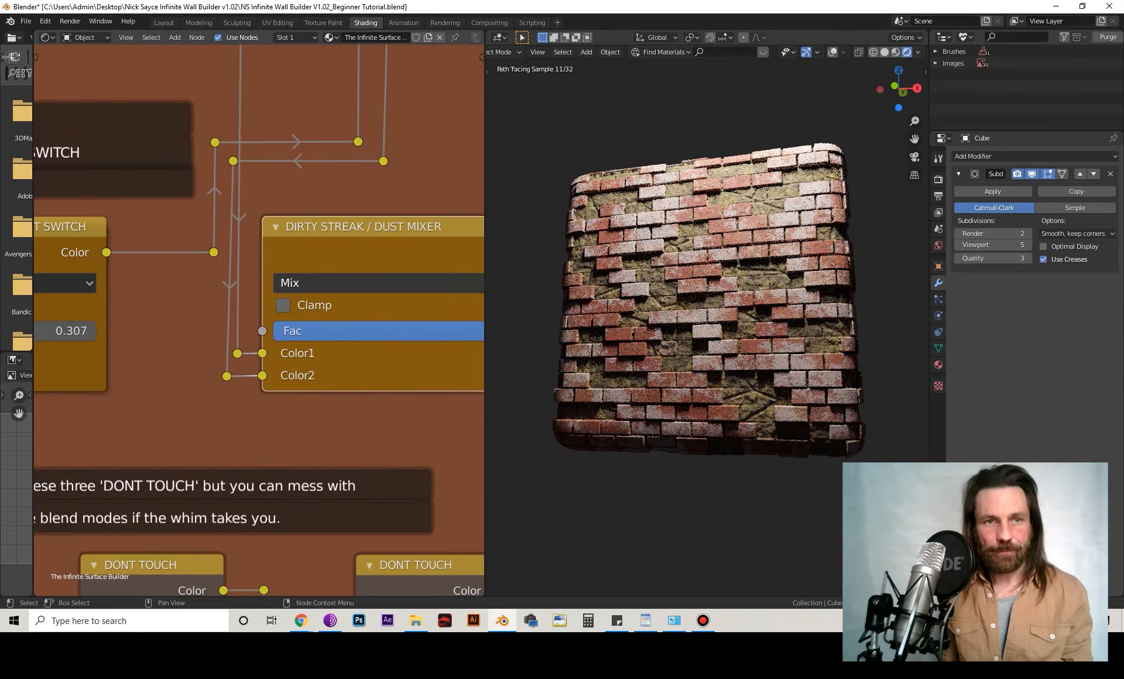
scroll(259, 321, "down", 5)
scroll(259, 321, "up", 3)
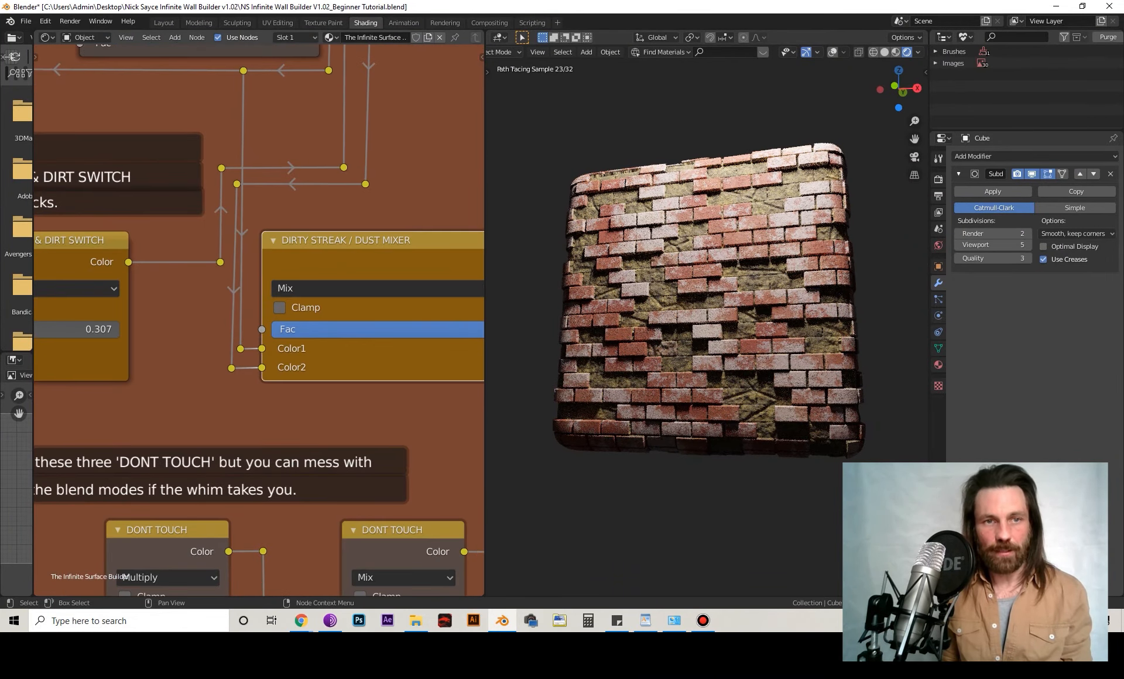
scroll(305, 242, "down", 6)
scroll(304, 242, "up", 2)
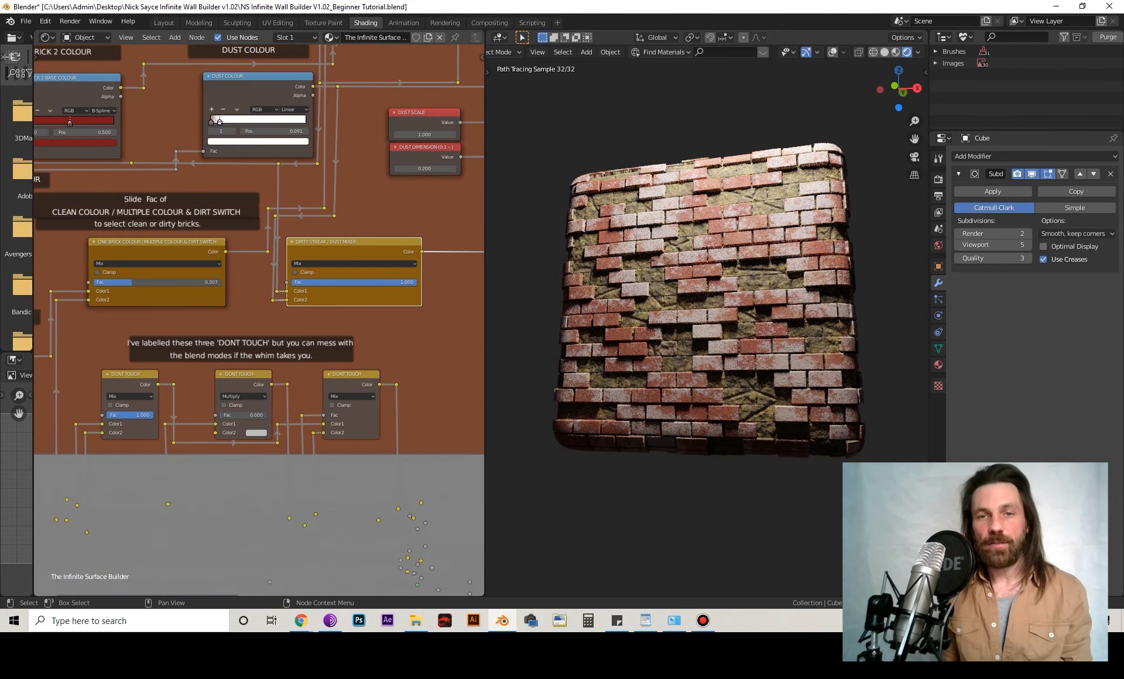
- Try the Brick & Mortar Colours / All Over Brick Colours mixer's Fac at 1.000 and settle on 0.333
scroll(264, 258, "down", 6)
middle_click_drag(264, 258, 430, 405)
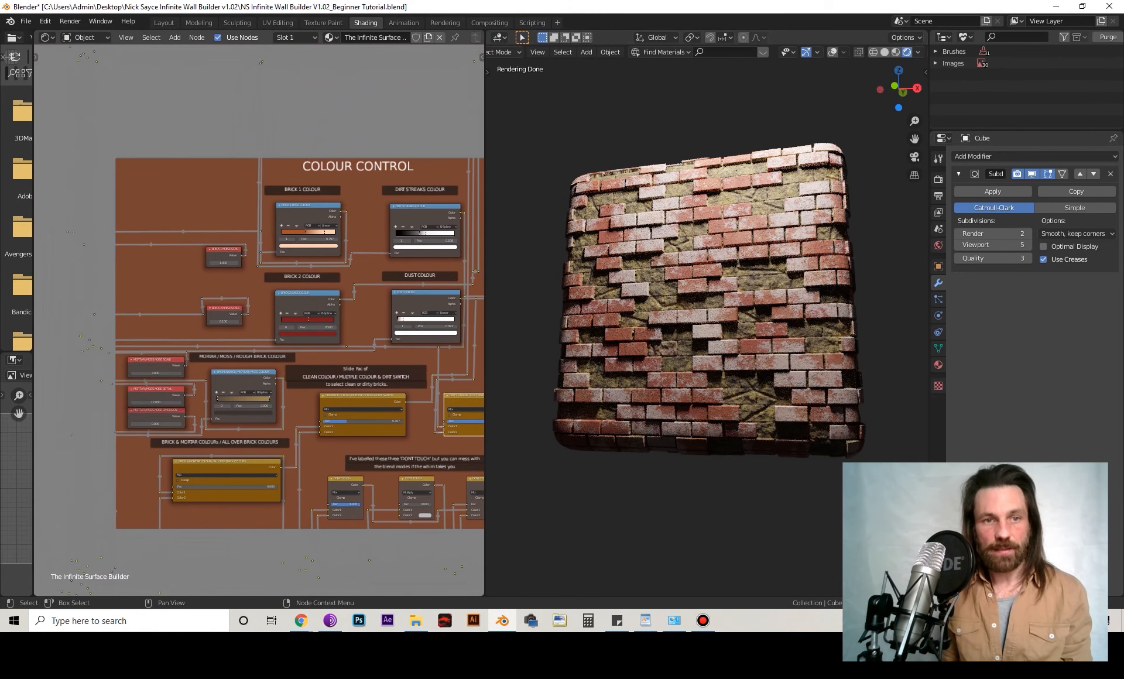
middle_click_drag(259, 320, 257, 189)
scroll(259, 320, "up", 12)
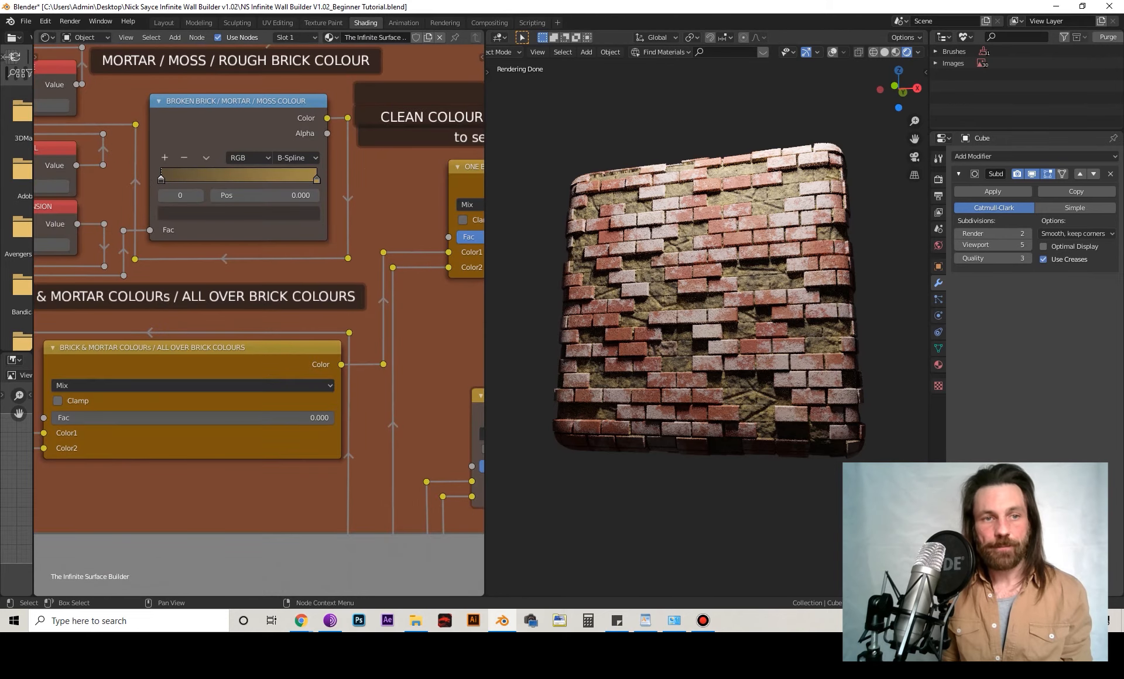
middle_click_drag(259, 321, 299, 325)
left_click_drag(232, 420, 373, 421)
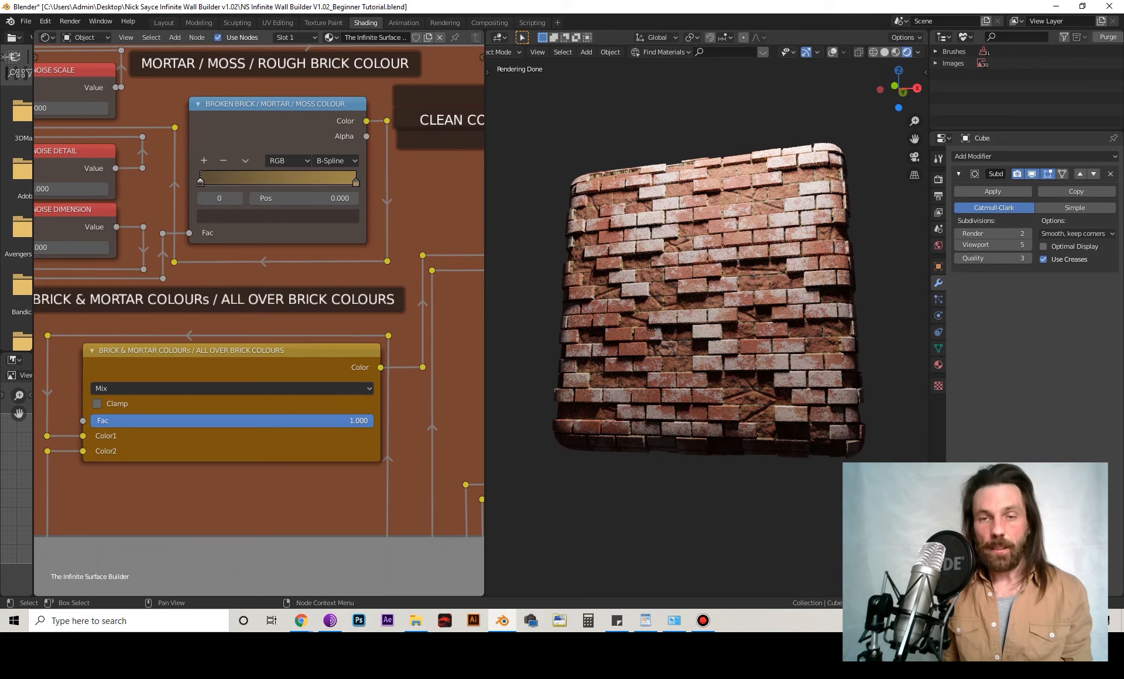
left_click_drag(357, 420, 183, 420)
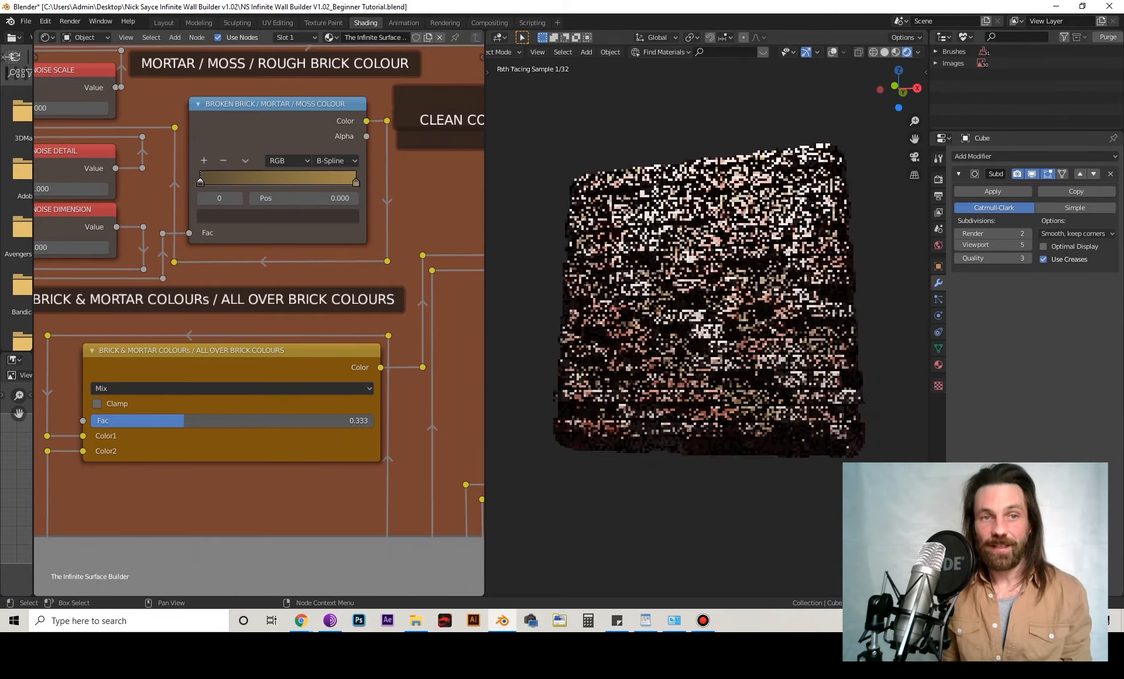
- Try bright pink on the first stop of the Broken Brick / Mortar / Moss Colour ramp and darken it to a deep reddish brown
left_click(278, 215)
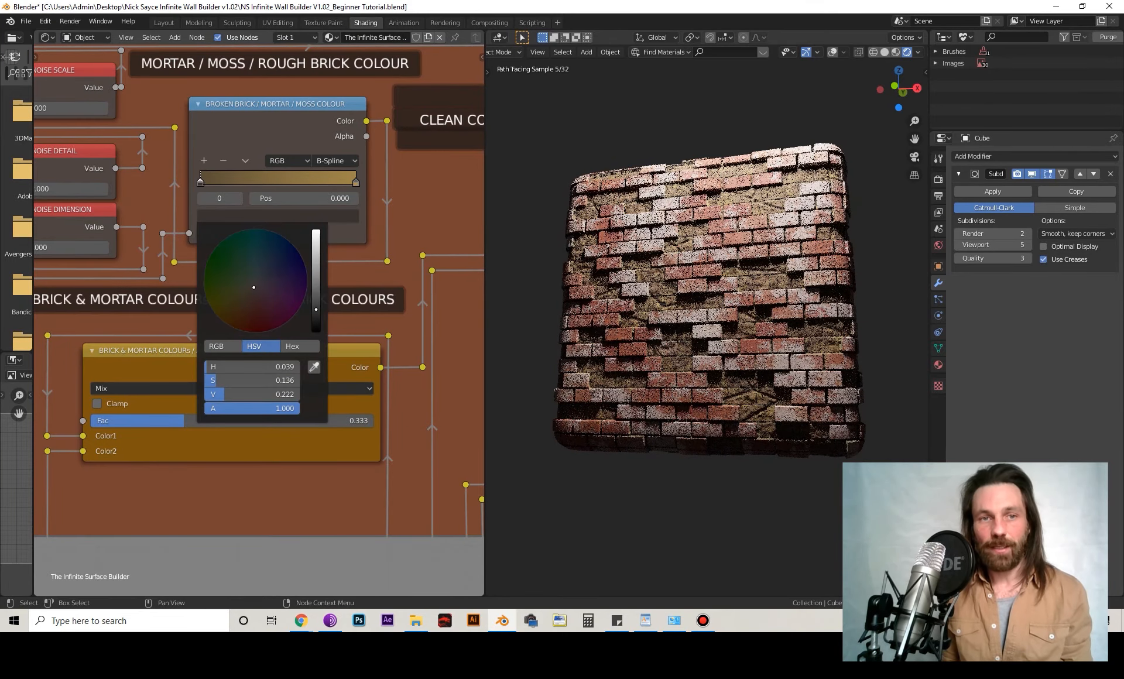
left_click_drag(316, 309, 316, 232)
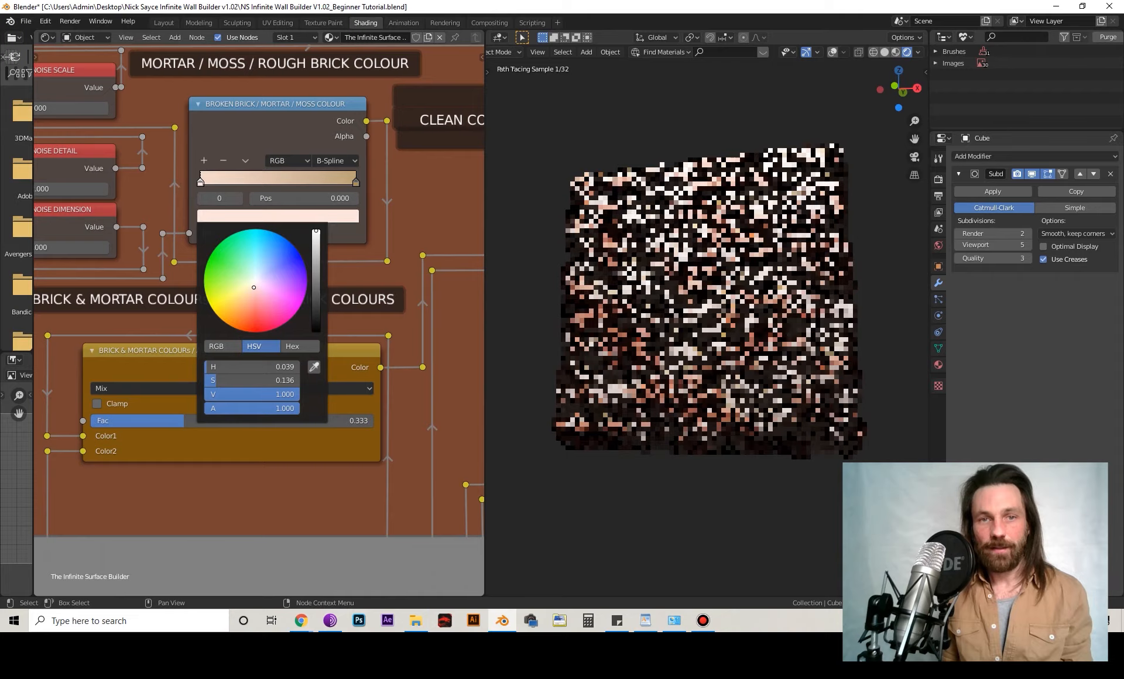
left_click(264, 316)
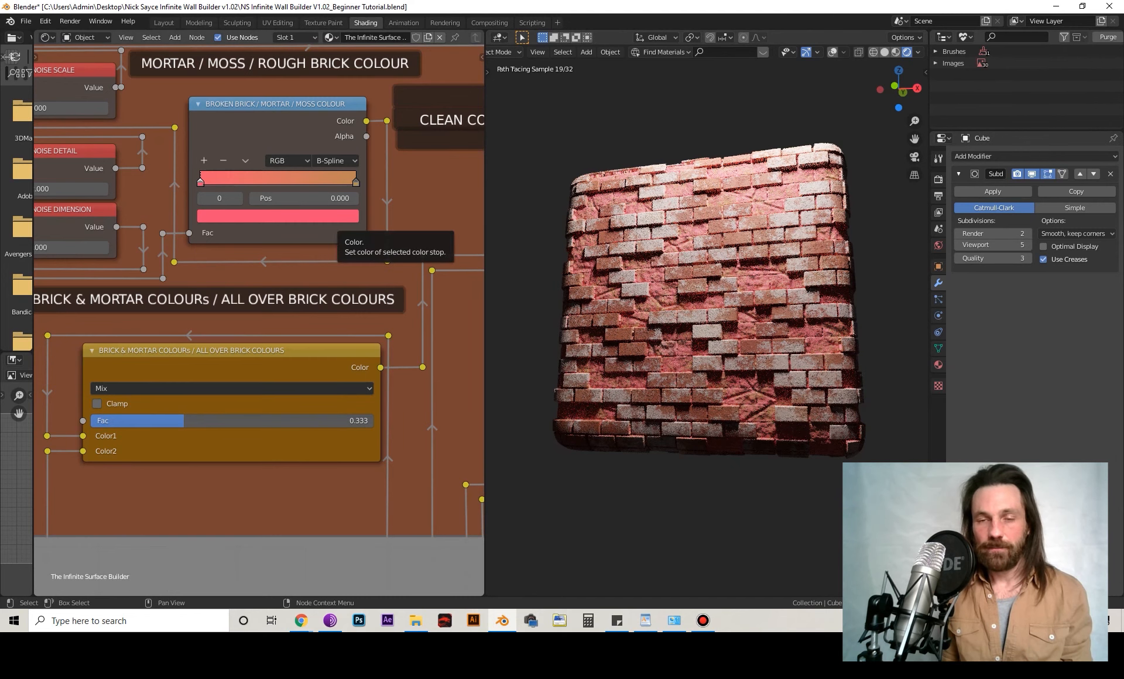
left_click(328, 216)
left_click_drag(317, 231, 316, 299)
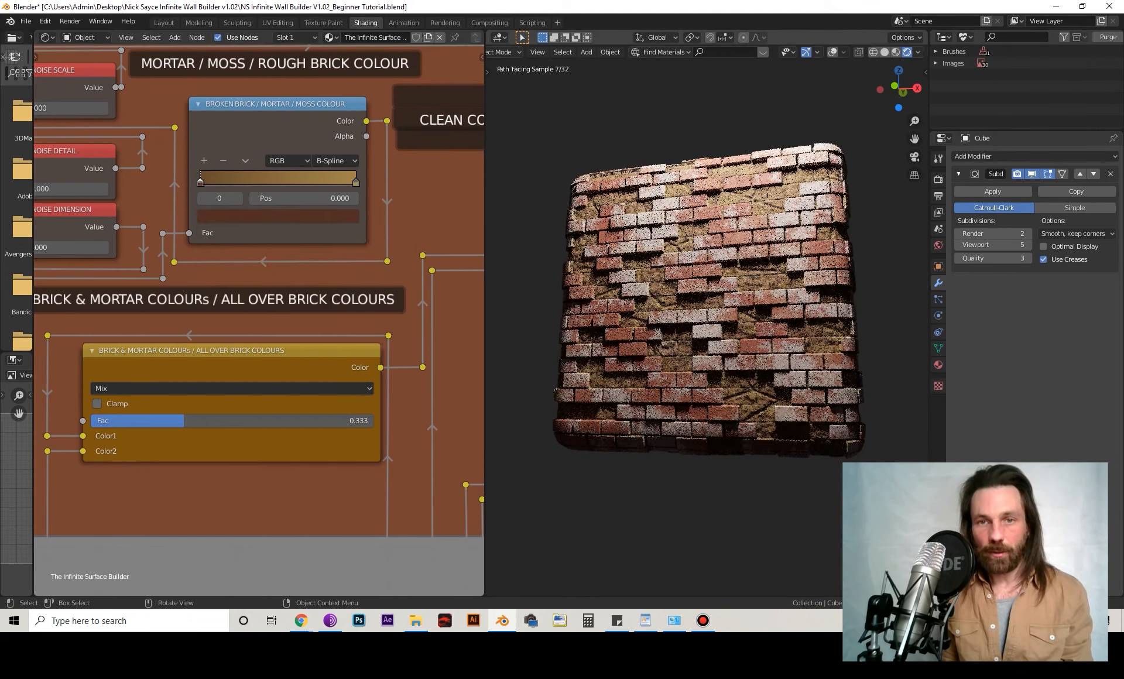
scroll(706, 322, "up", 8)
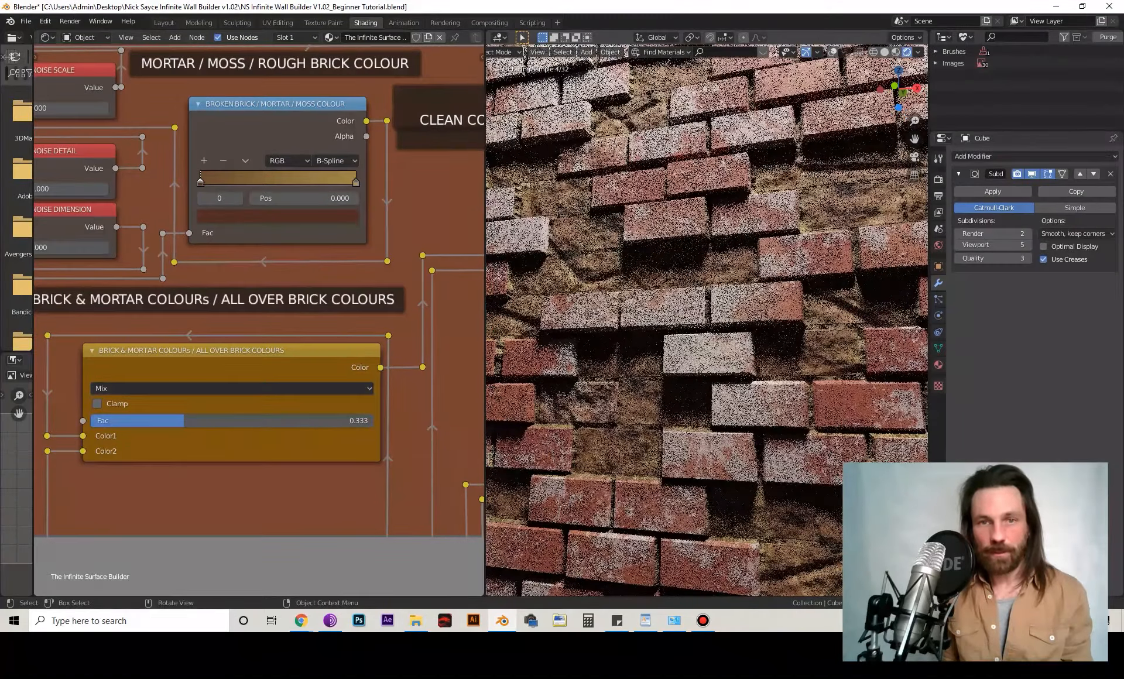
scroll(706, 322, "down", 8)
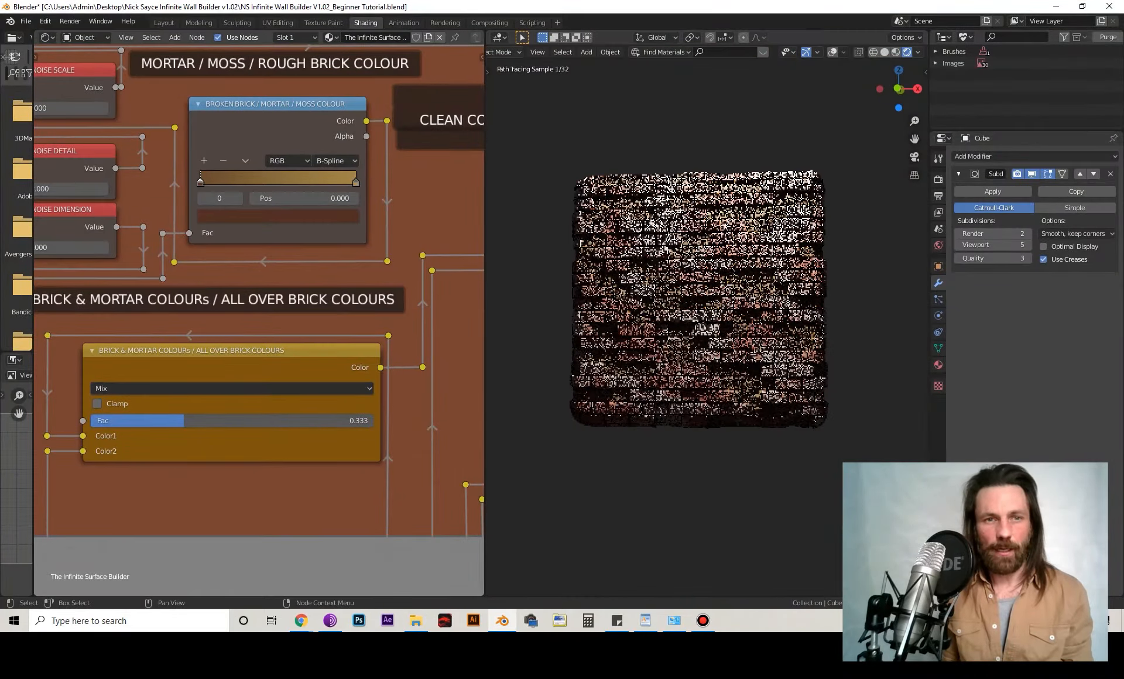
scroll(259, 316, "down", 2)
scroll(259, 316, "down", 6)
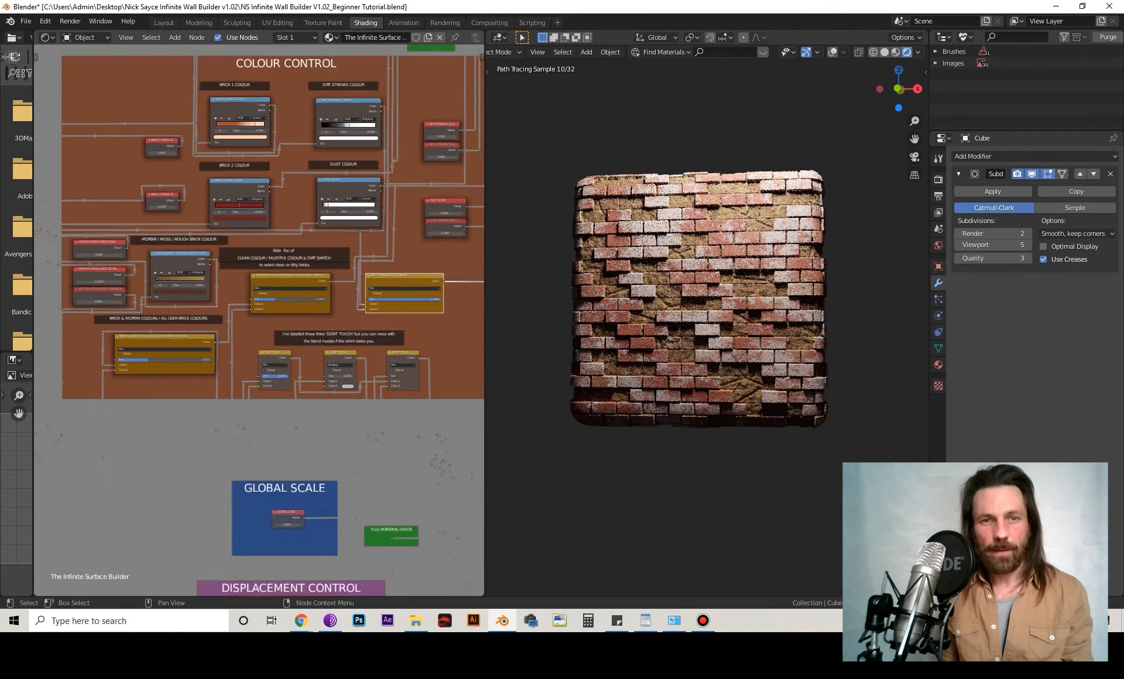
- Try a Mortar Size of 1.5 in the Mortar Shape Controls and leave the Mortar Wave Scale at 0
middle_click_drag(260, 445, 257, 91)
scroll(229, 445, "up", 6)
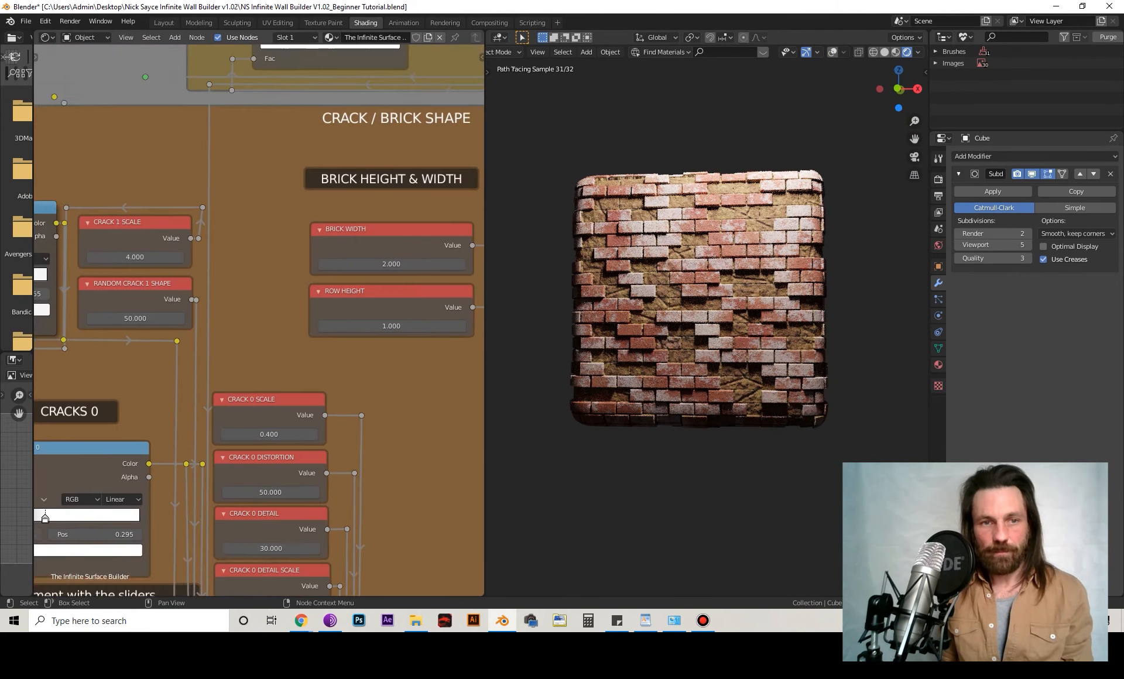
middle_click_drag(259, 320, 246, 279)
middle_click_drag(351, 271, 318, 155)
scroll(259, 320, "down", 7)
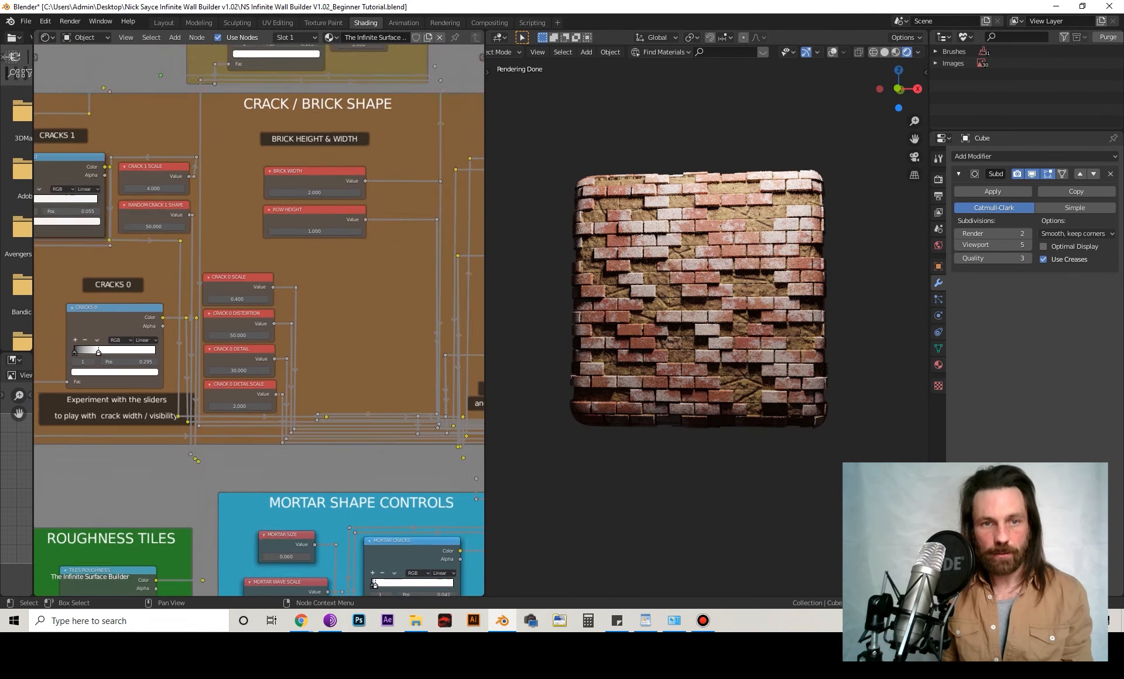
middle_click_drag(288, 420, 272, 223)
scroll(258, 320, "up", 6)
left_click(289, 388)
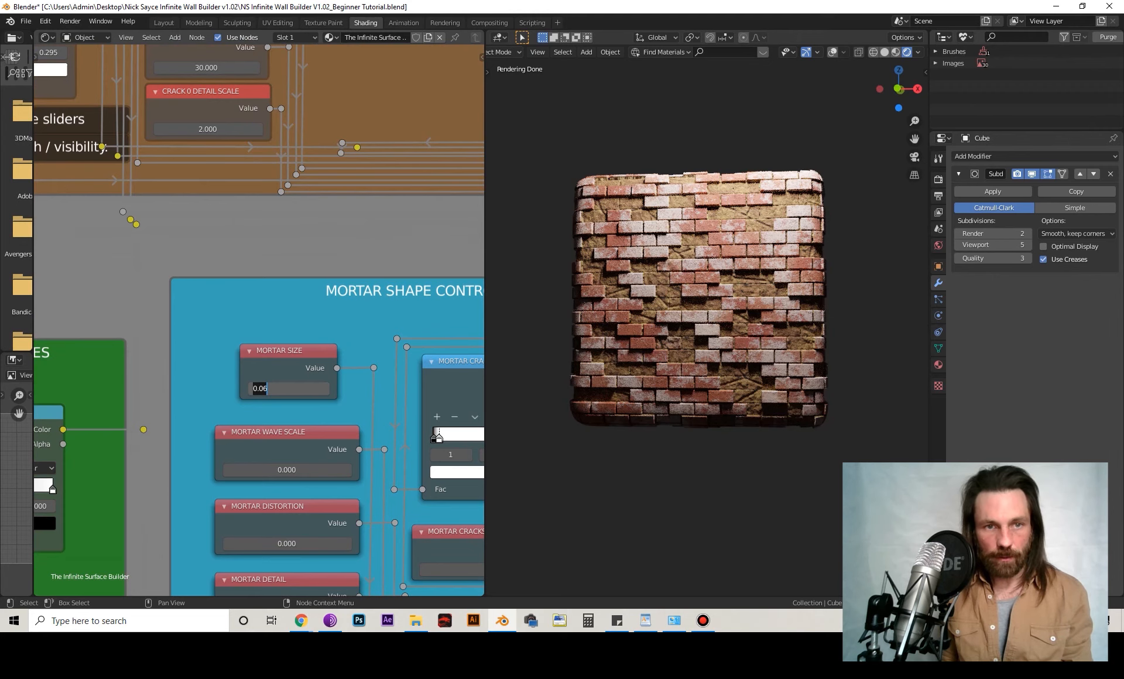
key("Return")
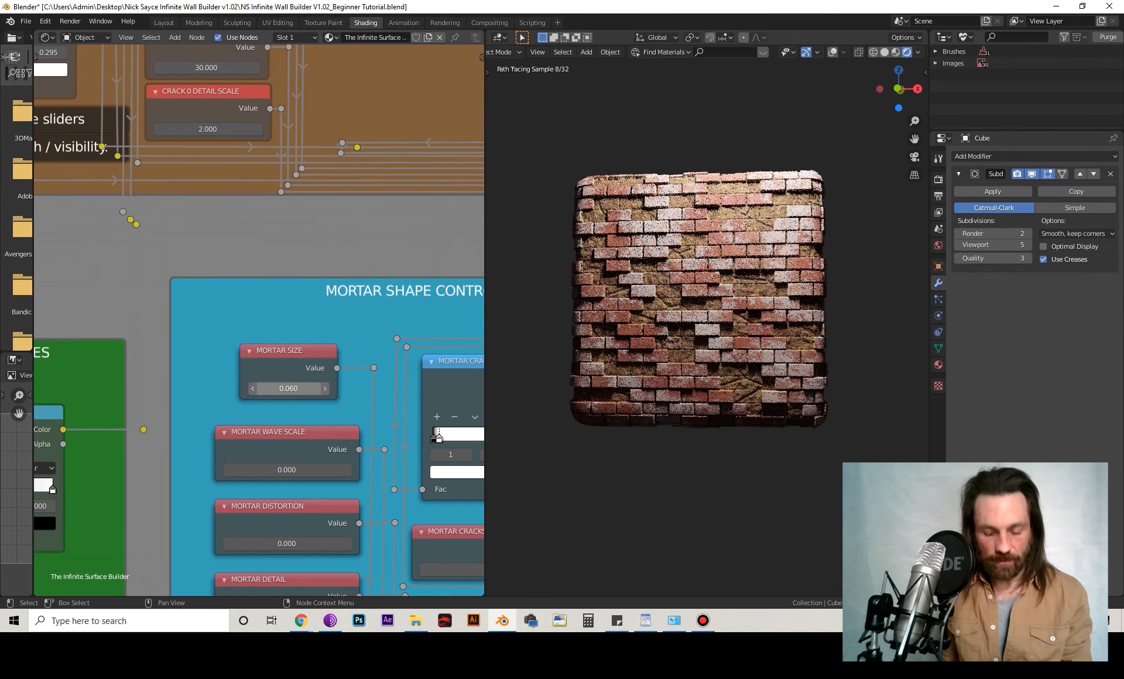
left_click(289, 388)
key("Return")
left_click(287, 470)
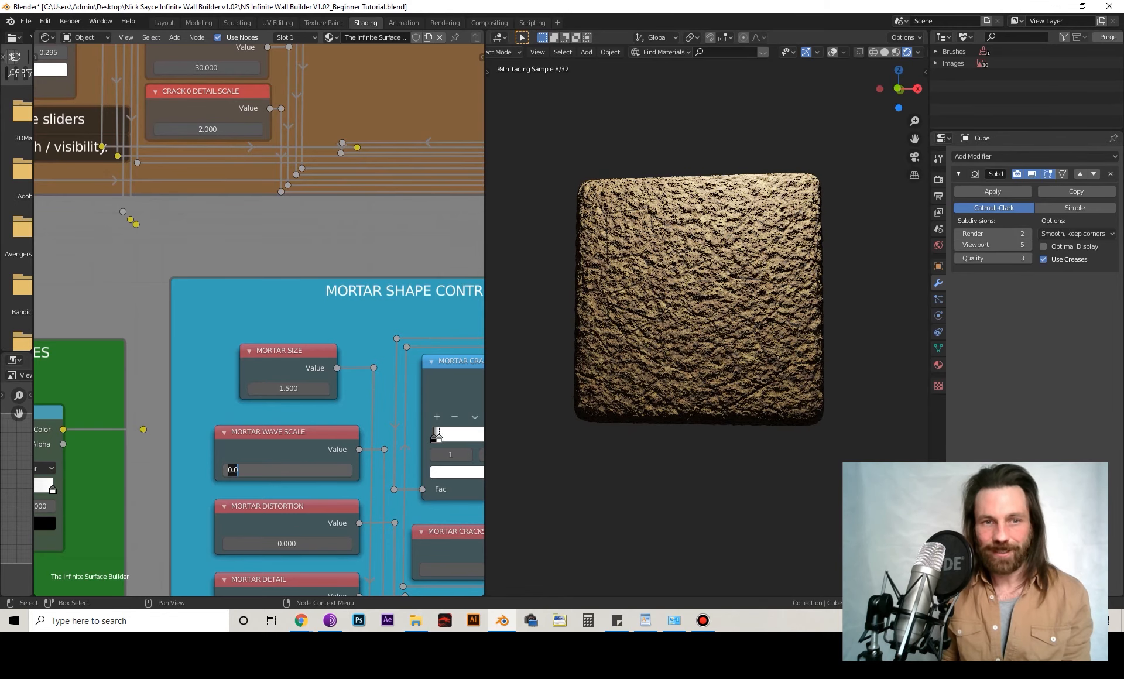
key("Return")
- Try a Mortar Size of 0.15 and settle on 0.2
left_click(288, 388)
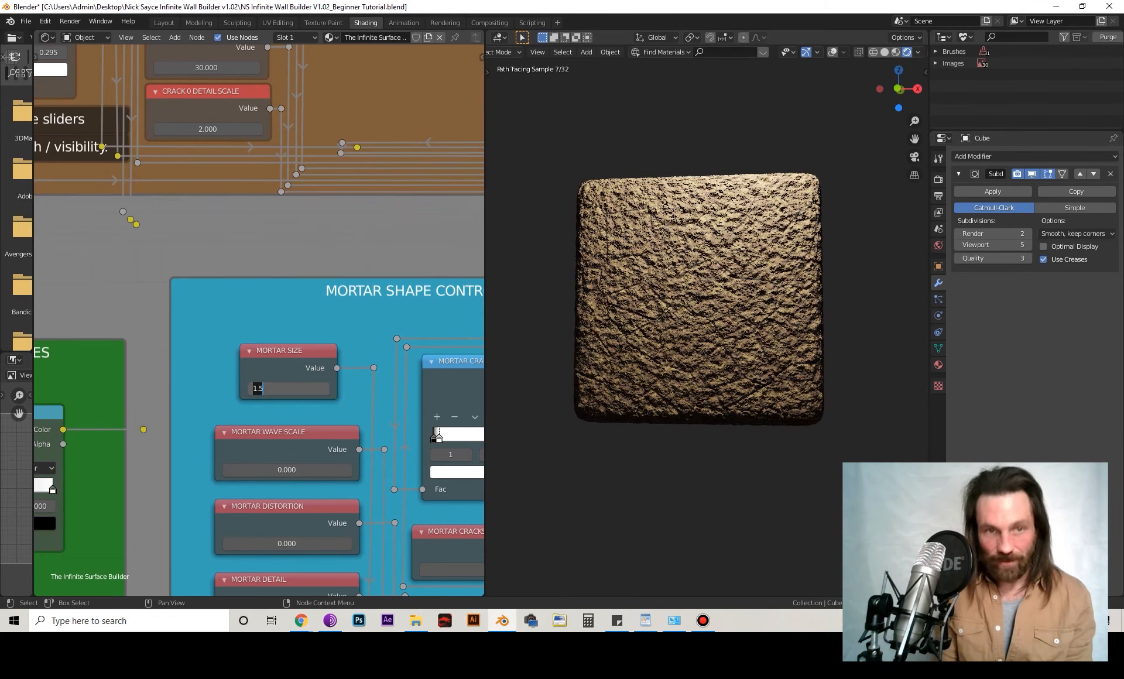
type(".15")
key("Return")
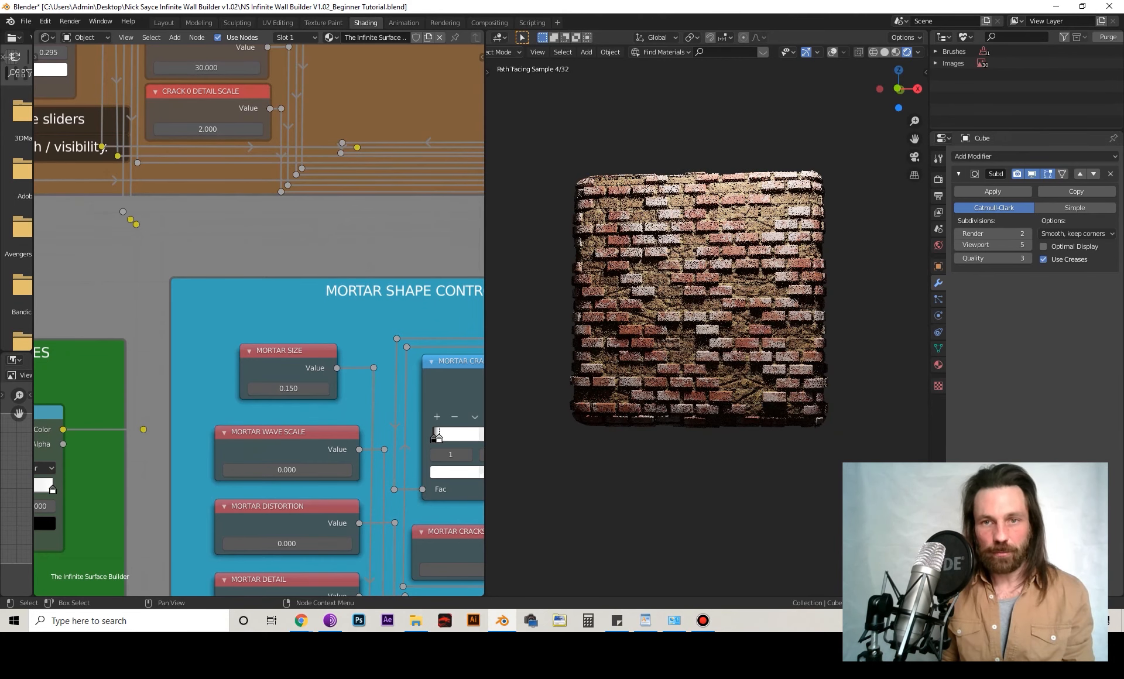
left_click(289, 388)
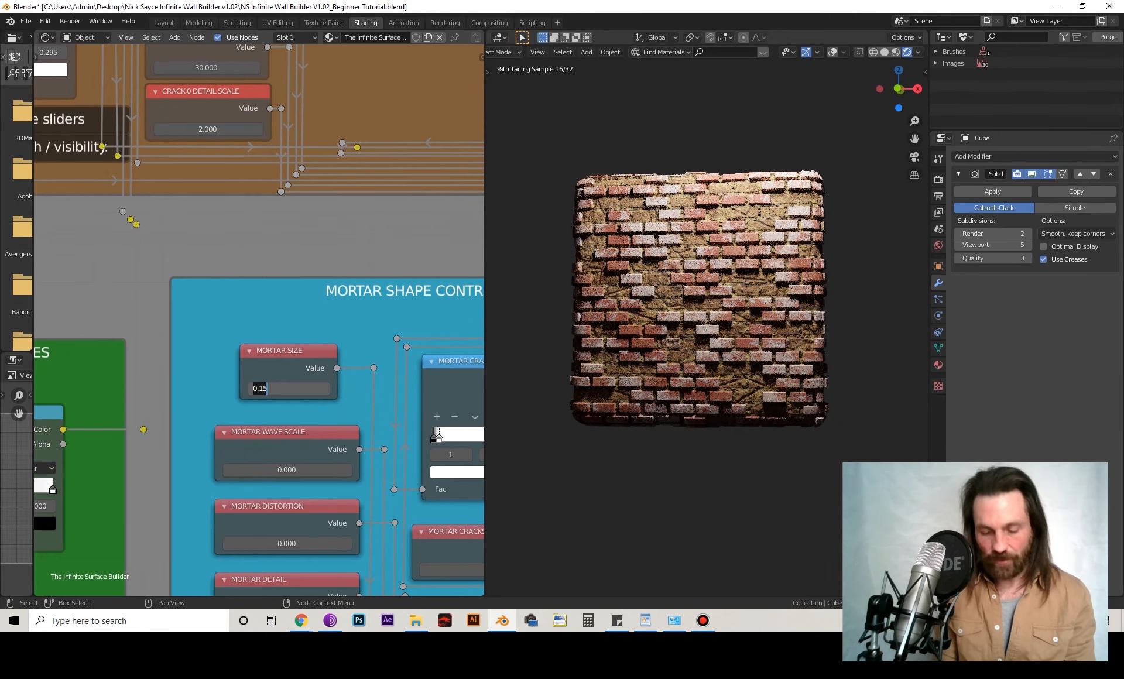
key("Return")
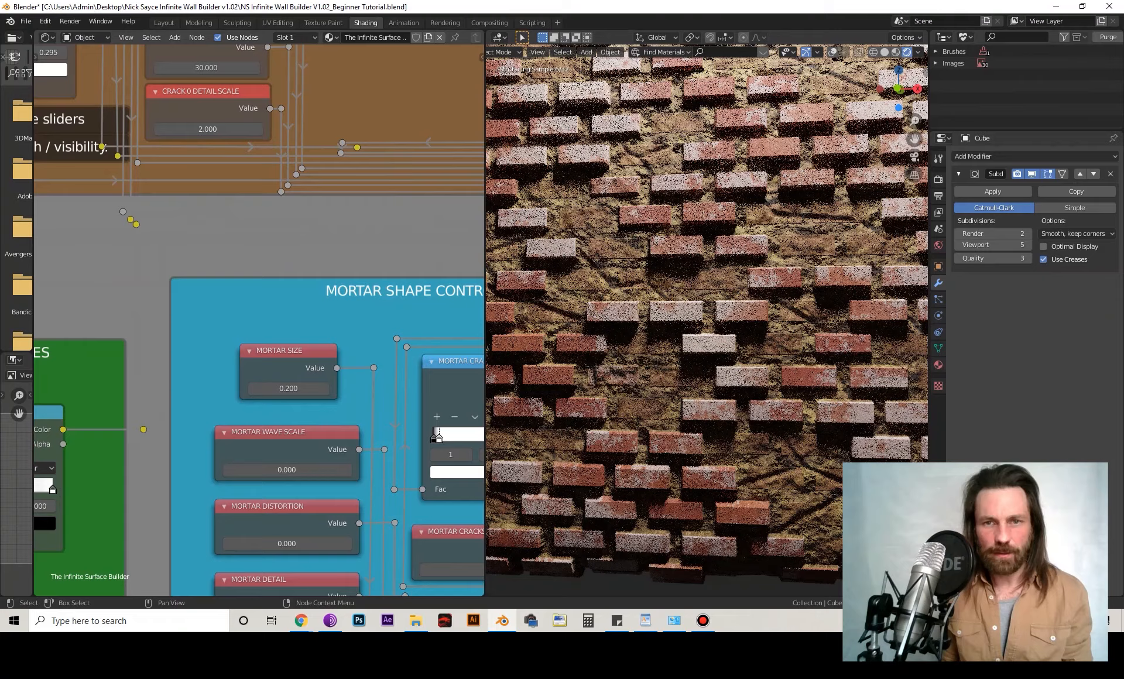
- Inspect the mortar gaps between the bricks on the rendered cube up close and at an angle
scroll(261, 326, "down", 1)
scroll(702, 293, "down", 2)
middle_click_drag(311, 234, 203, 418)
scroll(259, 321, "down", 5)
scroll(707, 320, "up", 5)
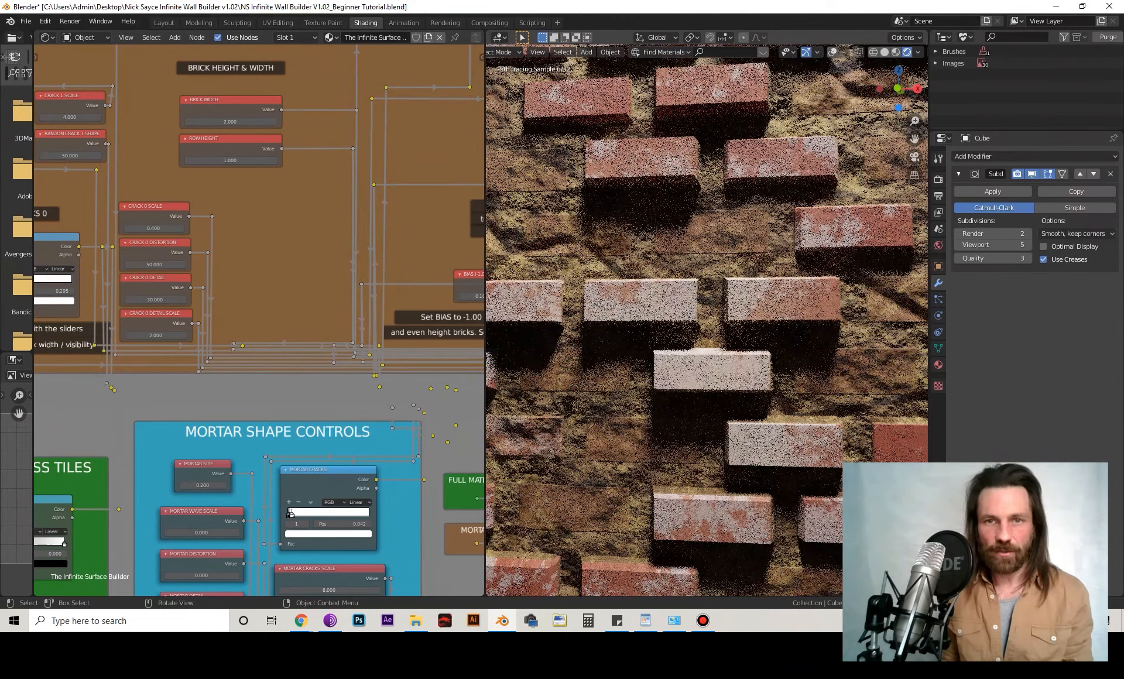
scroll(707, 320, "down", 5)
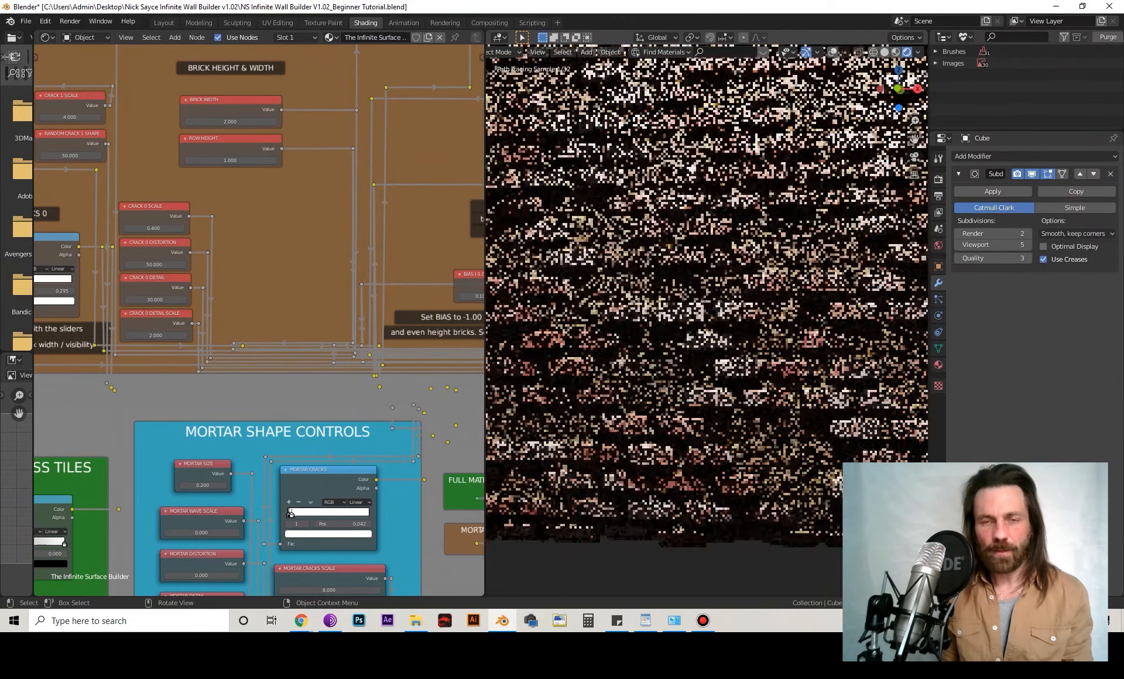
mouse_move(707, 320)
middle_mouse_down()
mouse_move(674, 355)
mouse_move(635, 343)
mouse_move(689, 326)
middle_mouse_up()
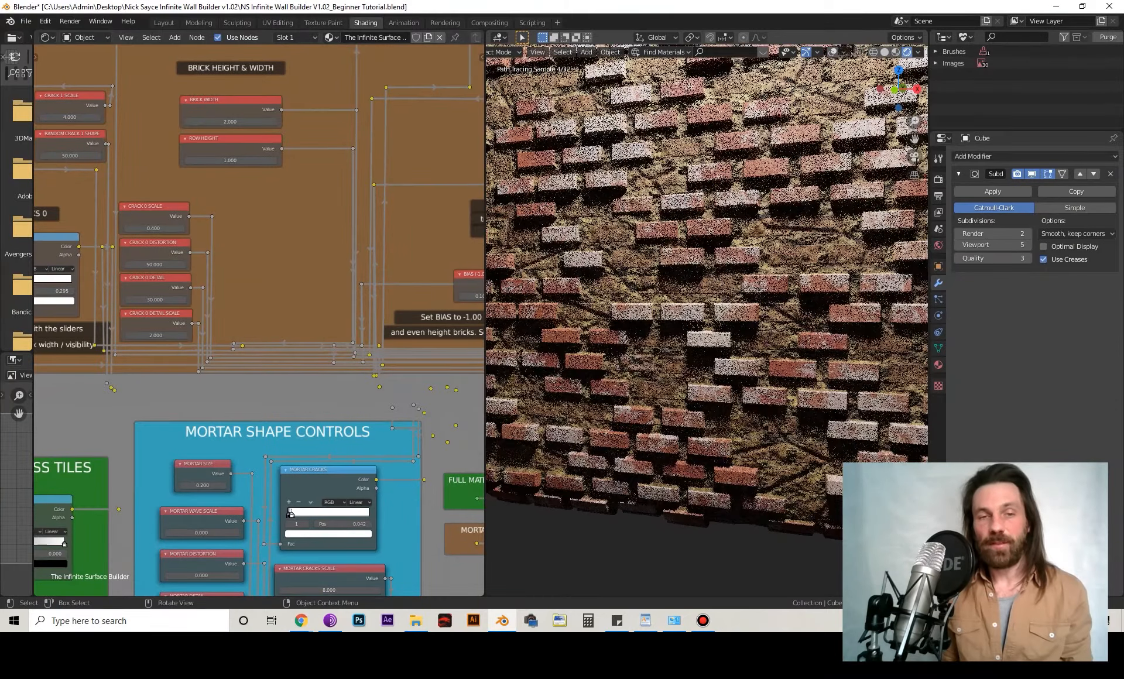
scroll(707, 320, "down", 1)
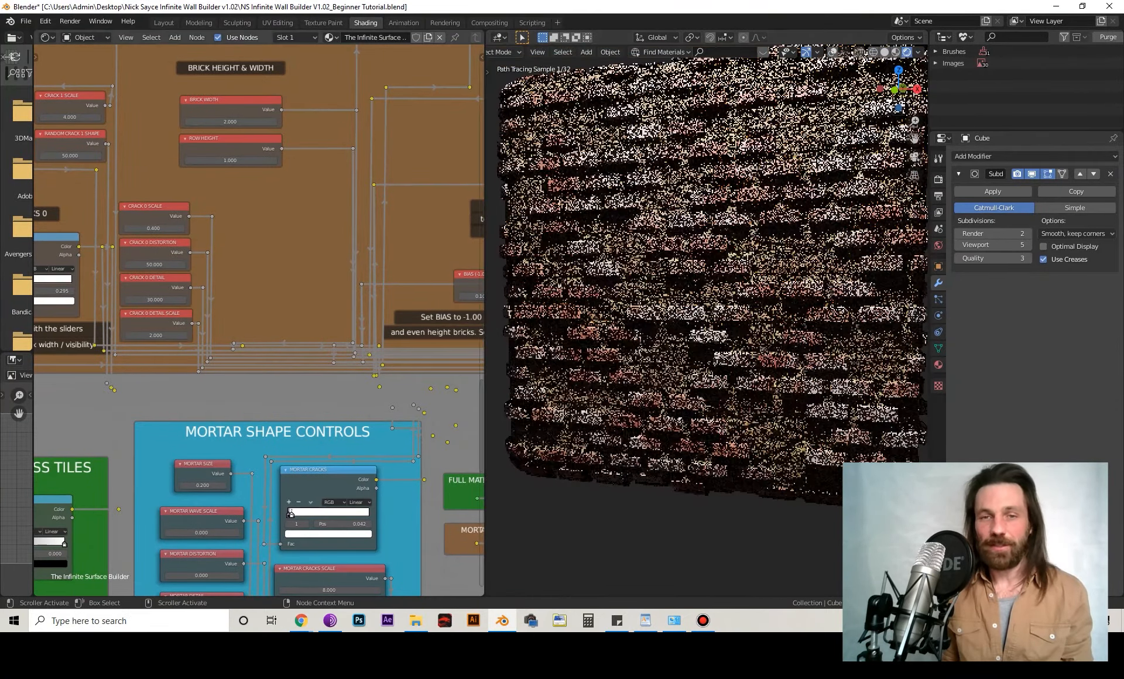
- Turn off the crack mask by setting the Cracks Mask On / Off switch to 0
scroll(85, 558, "down", 4)
mouse_move(305, 205)
middle_mouse_down("shift")
mouse_move(247, 298)
mouse_move(118, 433)
mouse_move(152, 447)
mouse_move(59, 539)
mouse_move(77, 527)
middle_mouse_up("shift")
mouse_move(305, 293)
middle_mouse_down()
mouse_move(212, 380)
mouse_move(182, 254)
middle_mouse_up()
scroll(259, 320, "up", 5)
middle_click_drag(259, 320, 180, 347)
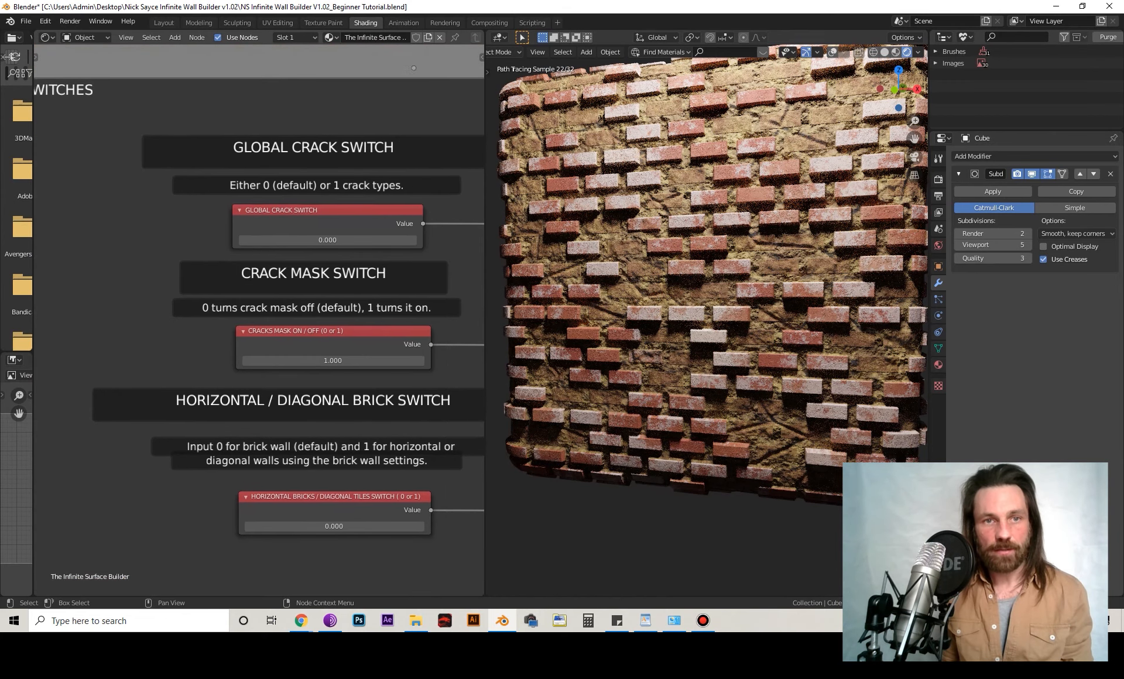
middle_click_drag(325, 239, 328, 246)
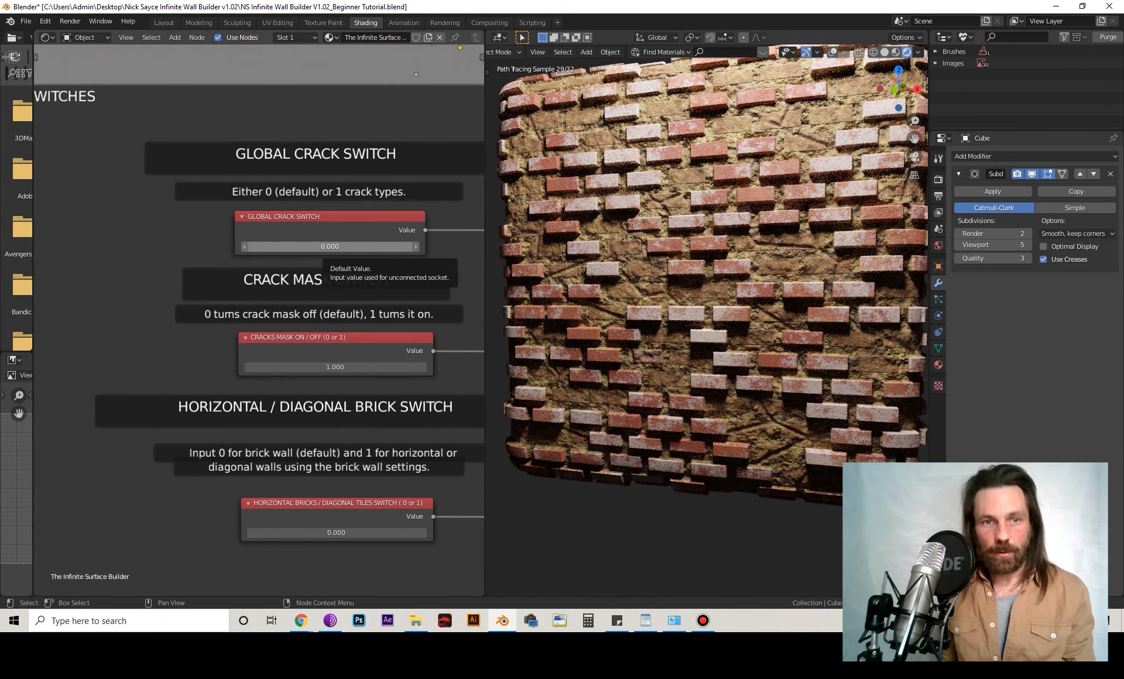
left_click(335, 367)
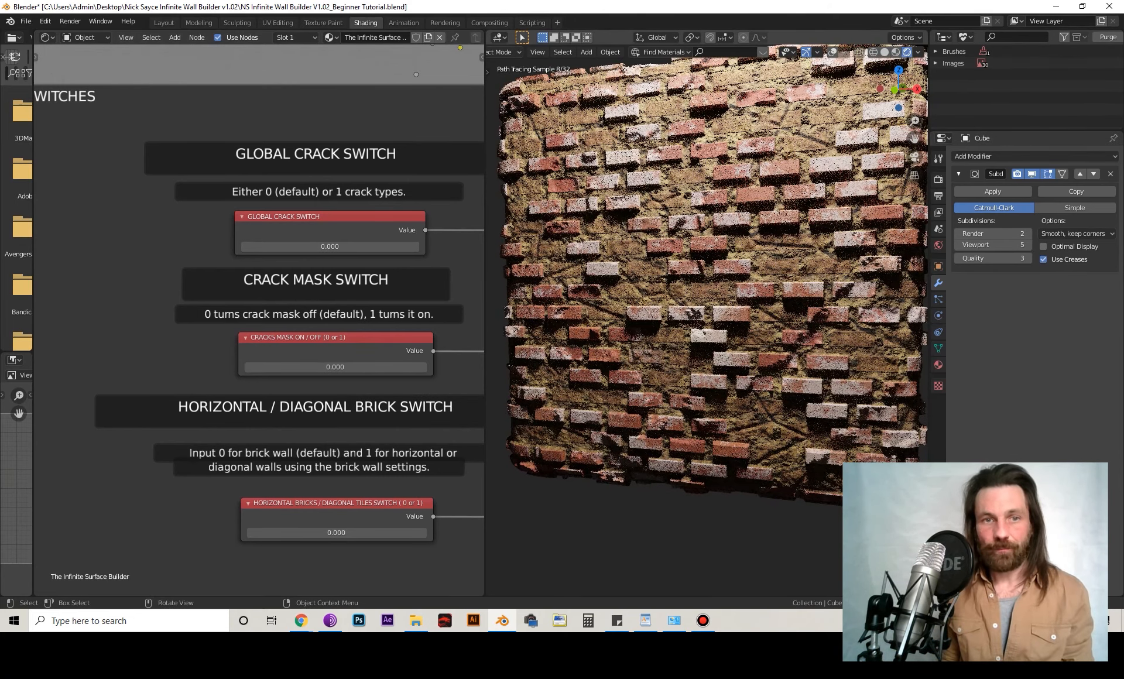
- Look through the Bump Controls and Mortar Shape Controls frames of the node tree
scroll(270, 323, "down", 13)
middle_click_drag(271, 323, 404, 116)
middle_click_drag(234, 351, 346, 219, "shift")
middle_click_drag(193, 304, 349, 234, "shift")
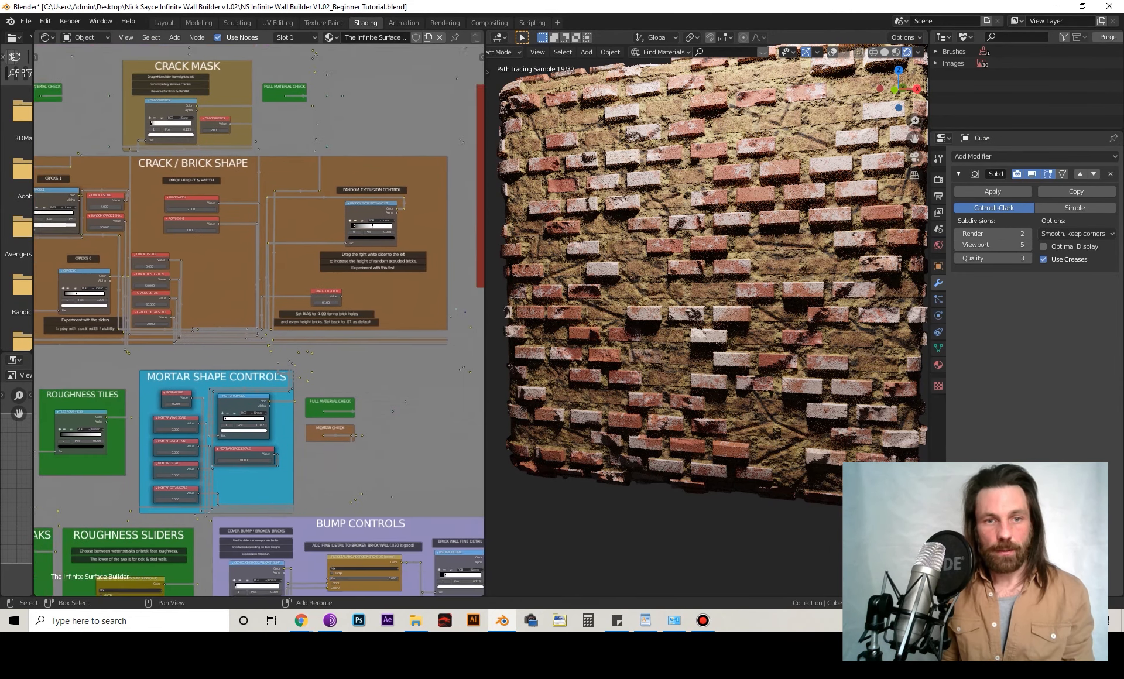
middle_click_drag(258, 351, 225, 178, "shift")
middle_click_drag(293, 351, 230, 280)
scroll(259, 320, "up", 5)
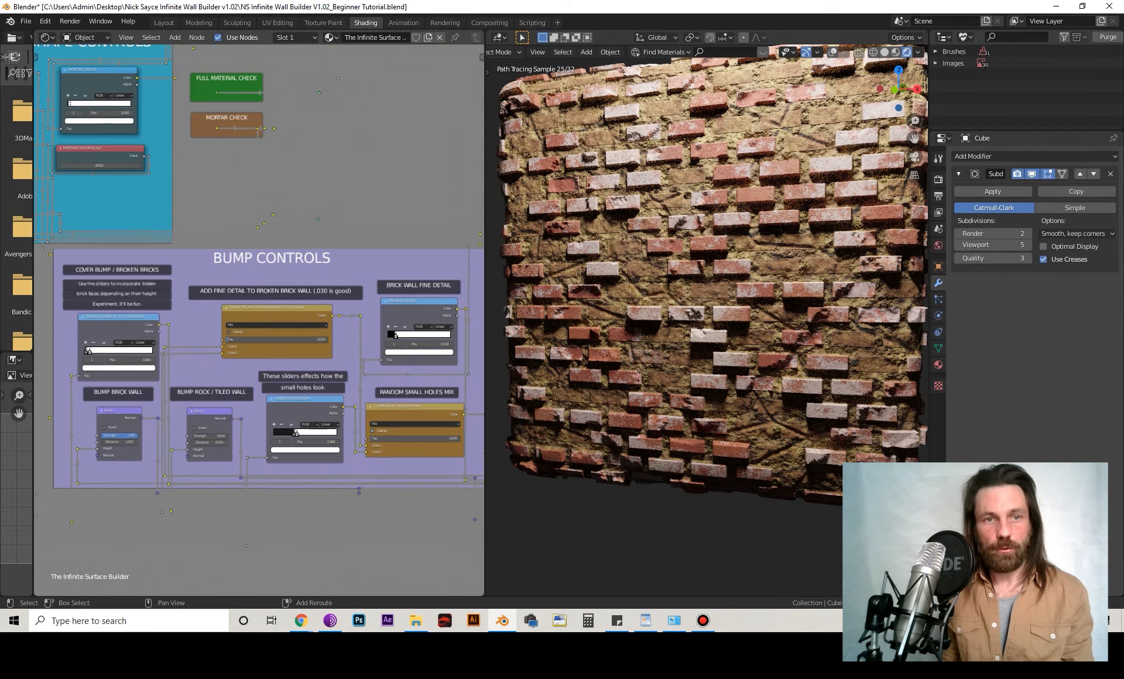
middle_click_drag(293, 351, 210, 269)
scroll(260, 321, "up", 4)
middle_click_drag(168, 237, 299, 322, "shift")
scroll(298, 322, "down", 4)
middle_click_drag(182, 204, 335, 437)
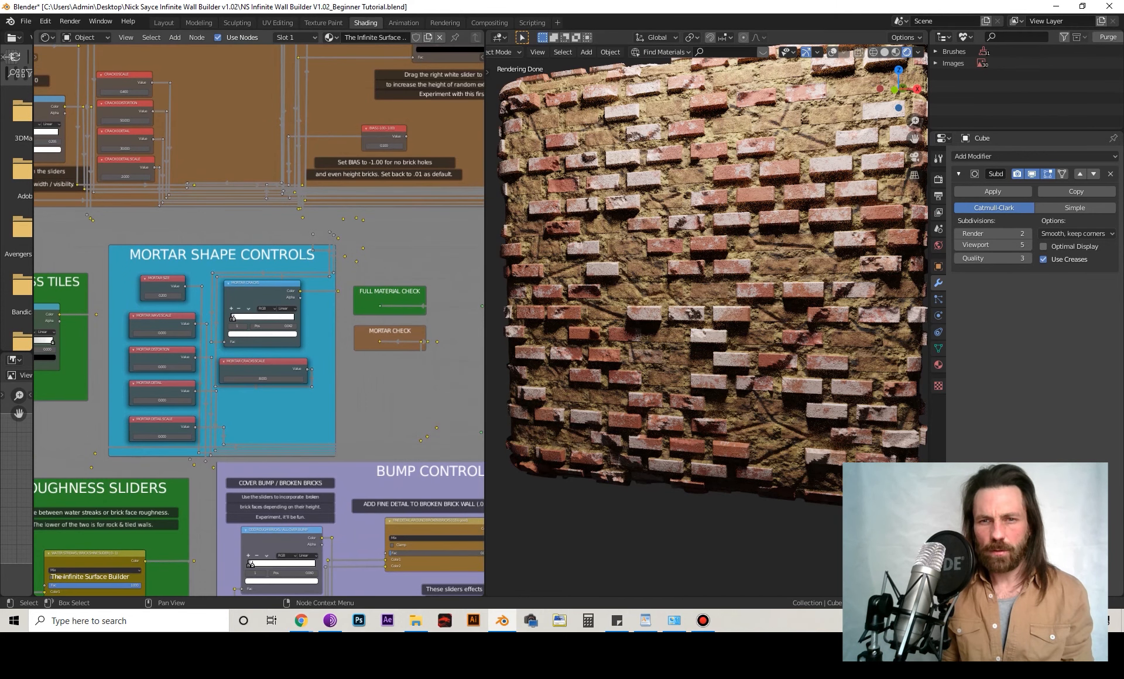
- Increase the random brick extrusion by setting the Random Extrusion Amount ramp's white stop to position 0.191
scroll(259, 320, "down", 3)
middle_click_drag(260, 352, 157, 367, "shift")
middle_click_drag(259, 234, 248, 426)
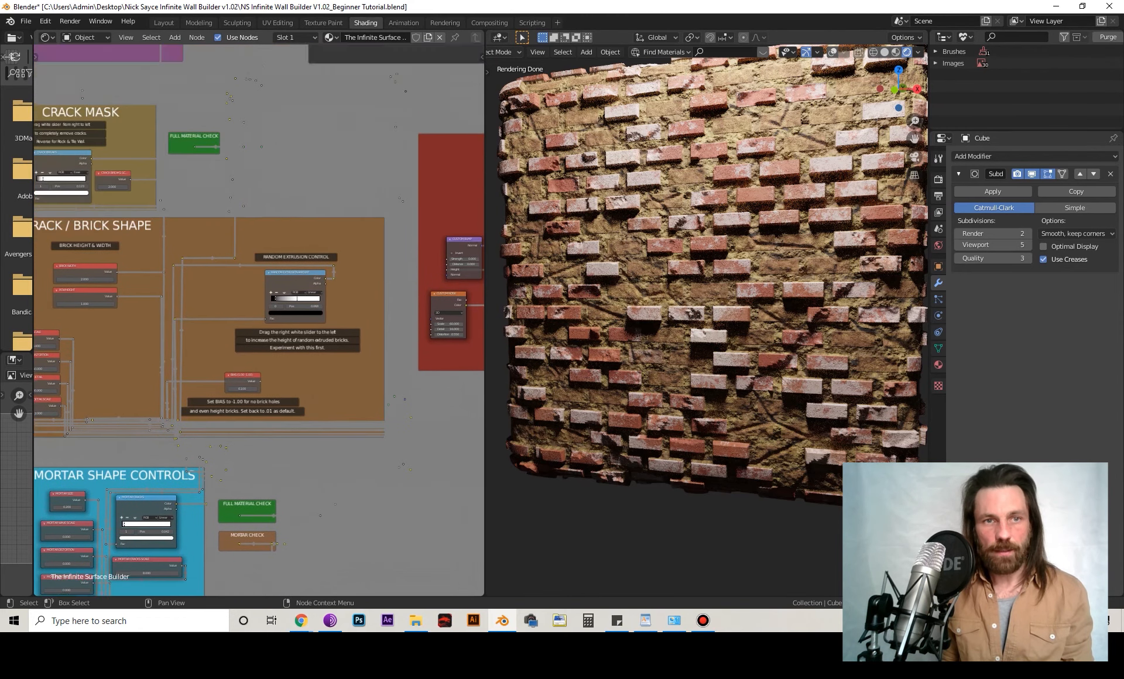
scroll(259, 320, "up", 13)
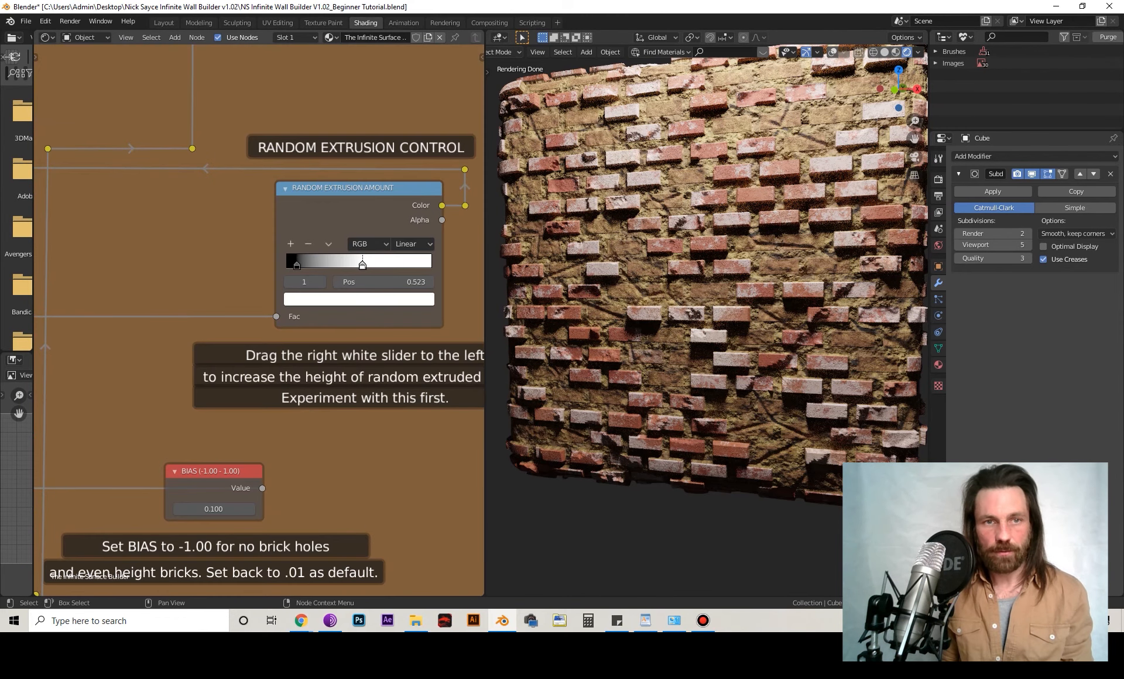
left_click_drag(329, 264, 315, 265)
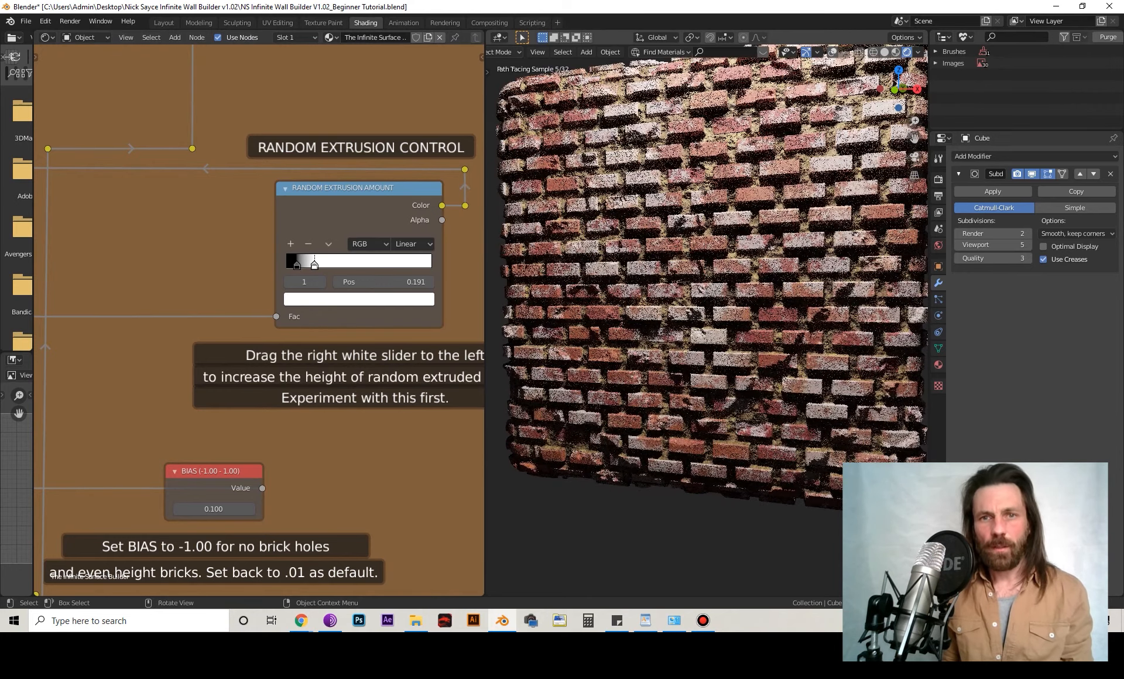
- Try the Global Crack Switch at crack type 1 and return it to 0
scroll(709, 287, "down", 3)
scroll(227, 381, "down", 4)
middle_click_drag(353, 355, 253, 529, "shift")
scroll(367, 334, "down", 5)
scroll(364, 334, "down", 5)
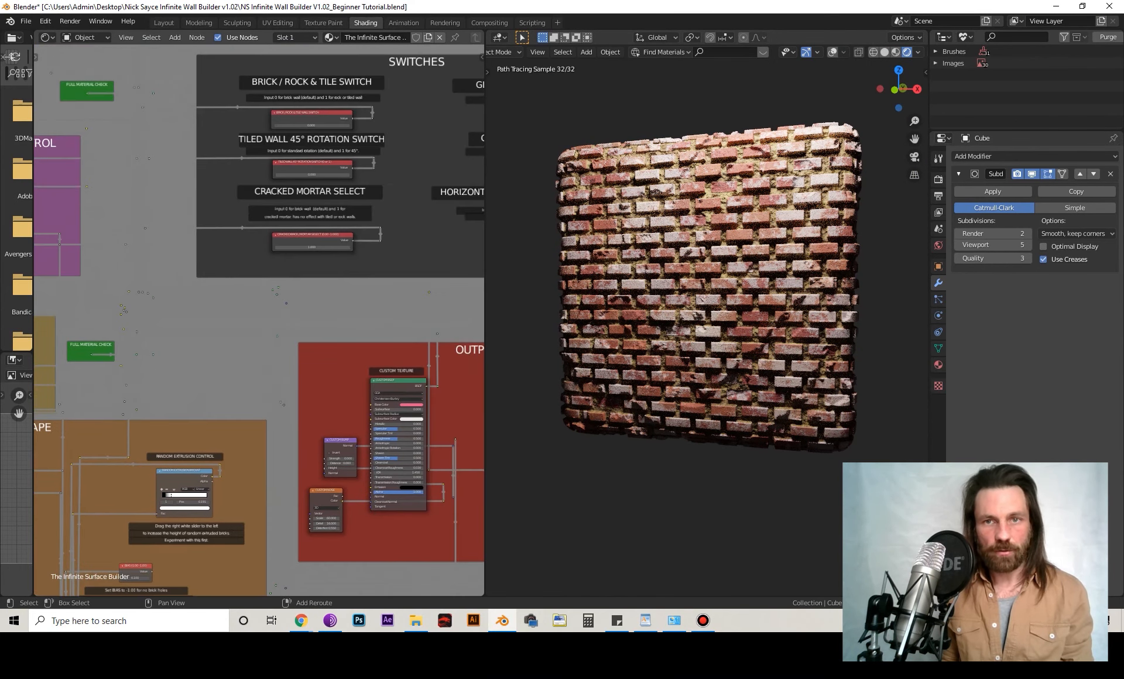
middle_click_drag(480, 169, 358, 318)
scroll(334, 283, "up", 4)
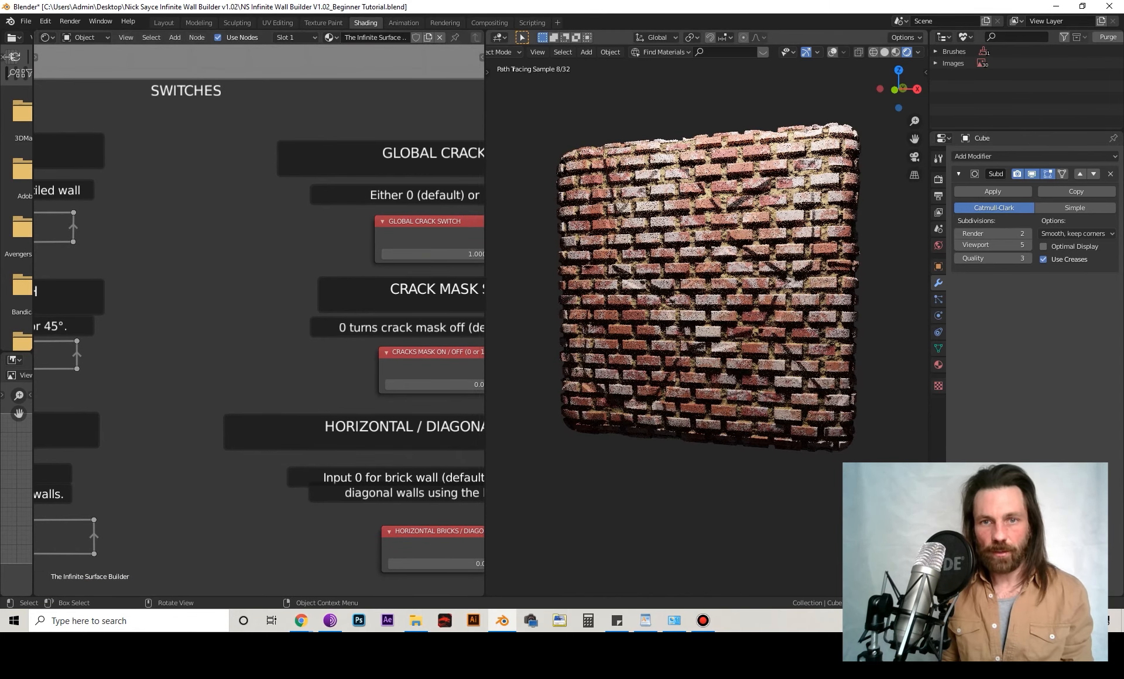
middle_click_drag(469, 265, 387, 242)
left_click(386, 231)
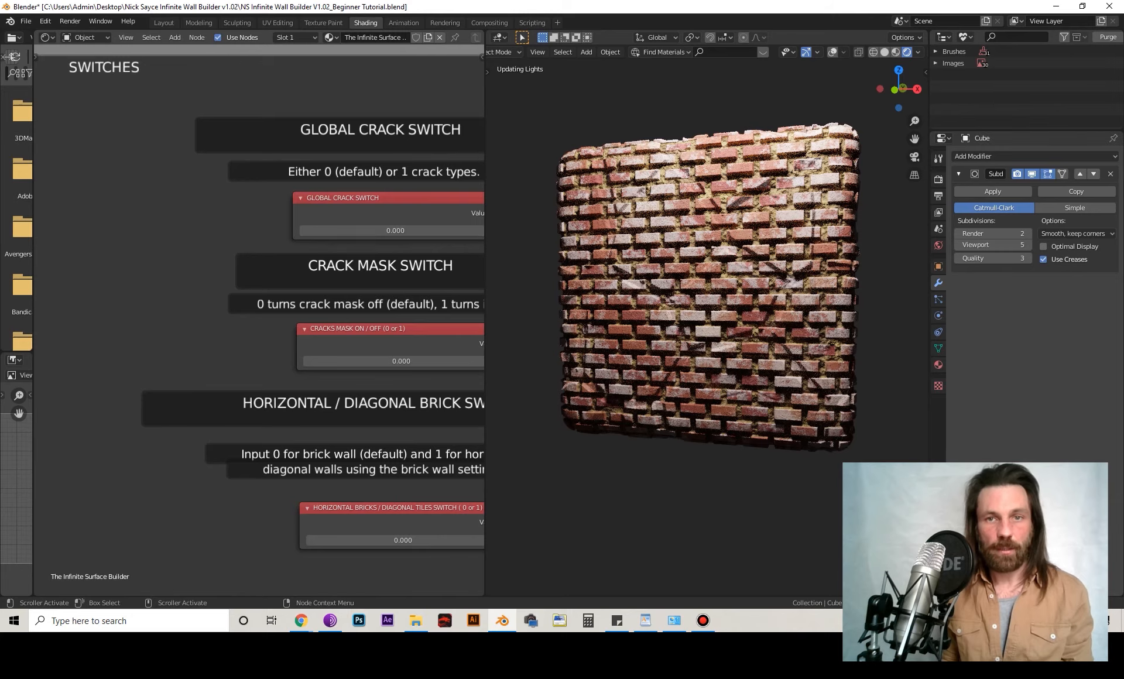
- Try the Cracks 0 ramp's white stop at position 0.018 and raise it to 0.036
scroll(259, 320, "down", 7)
middle_click_drag(117, 437, 406, 211)
scroll(259, 321, "up", 11)
middle_click_drag(259, 240, 187, 587)
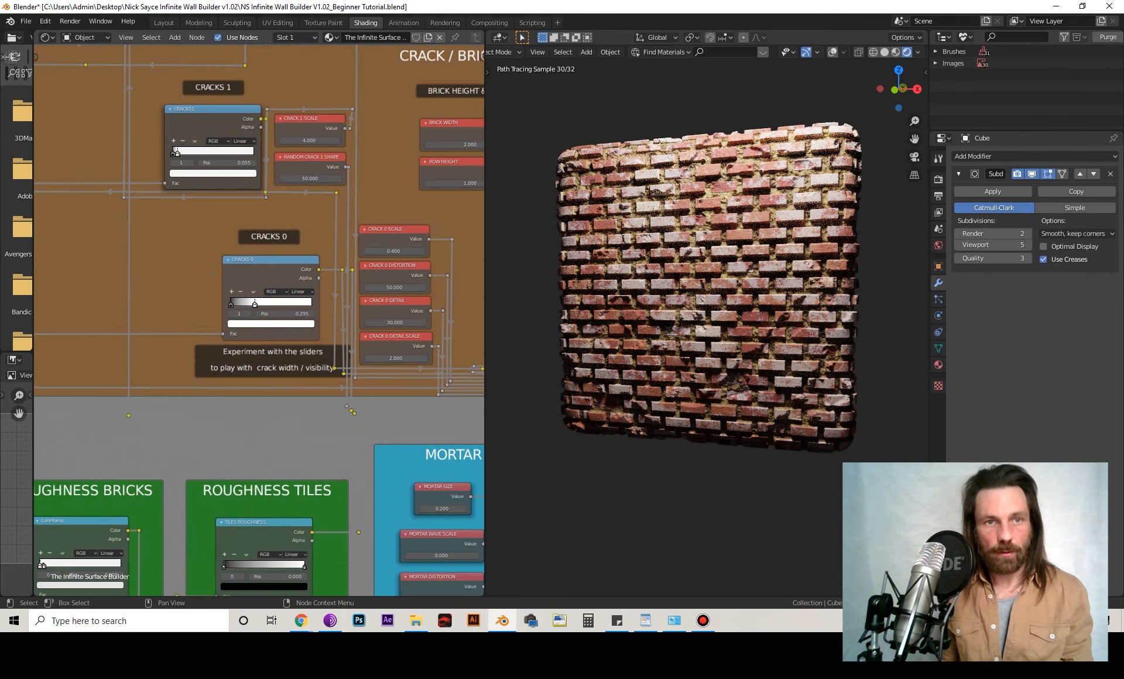
scroll(259, 321, "up", 4)
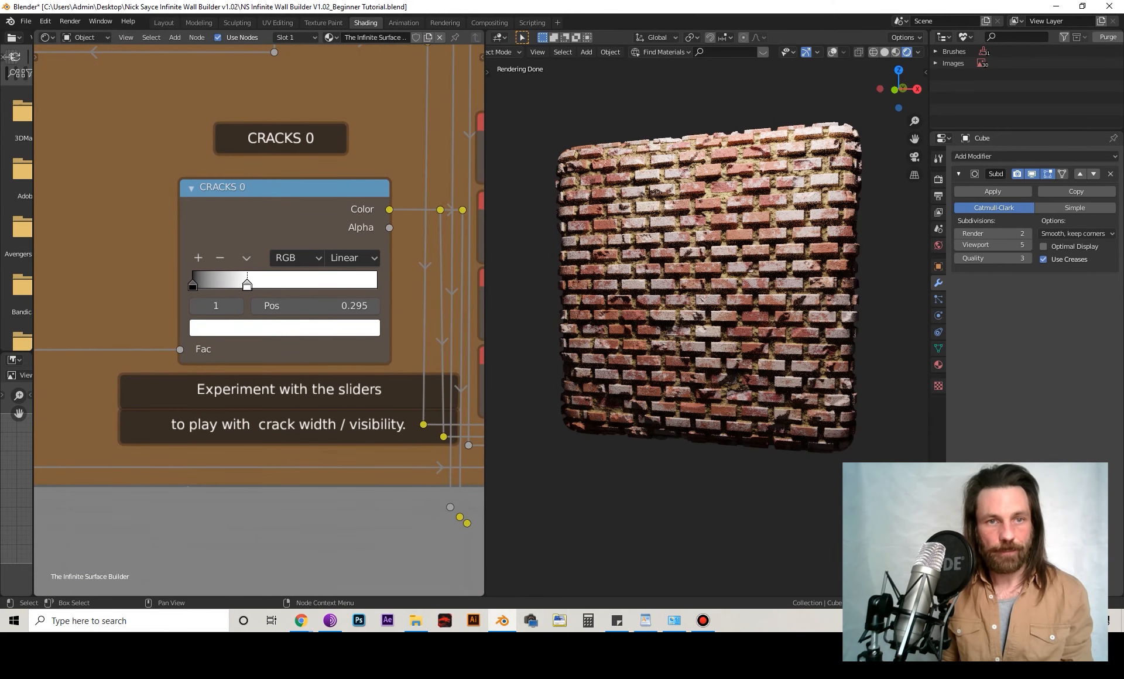
left_click_drag(223, 284, 195, 284)
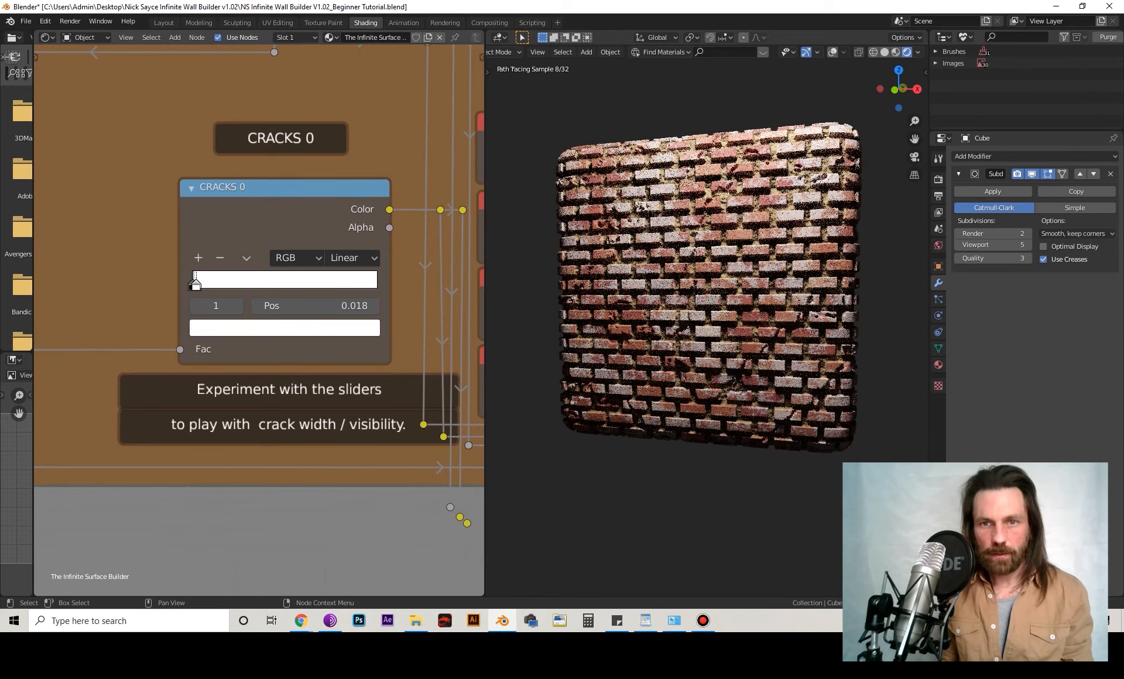
scroll(708, 293, "up", 8)
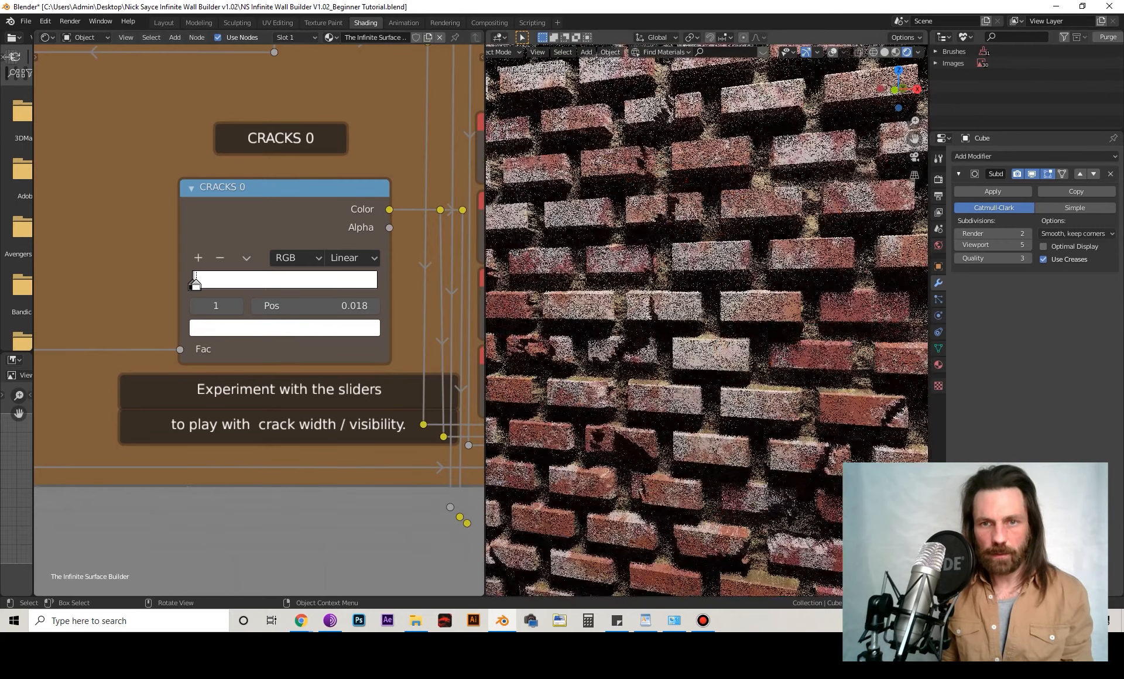
scroll(706, 321, "down", 2)
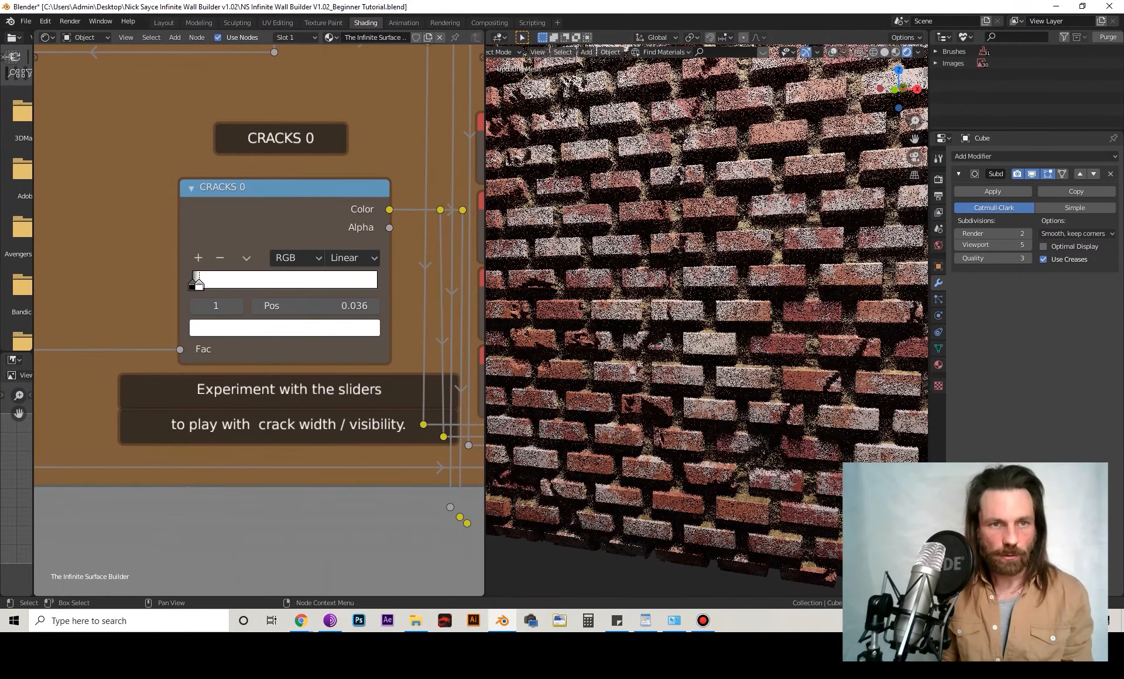
- Widen the cracks by setting the Cracks 0 ramp's white stop to position 0.118 and its black stop to 0.095
left_click(193, 285)
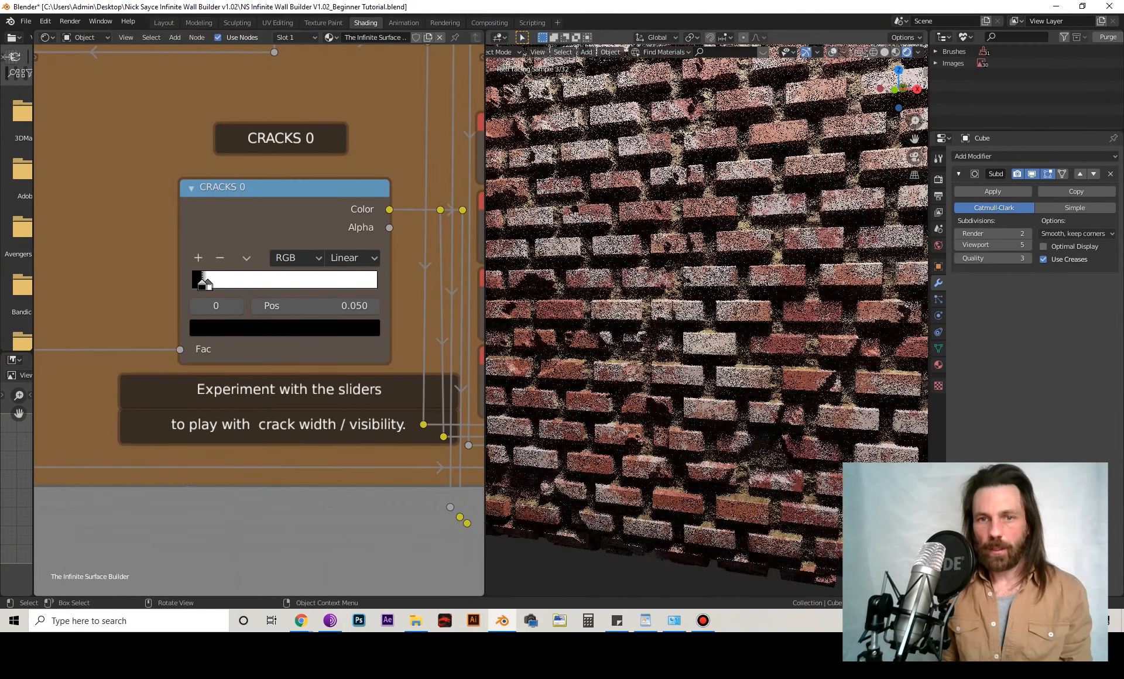
scroll(706, 321, "down", 1)
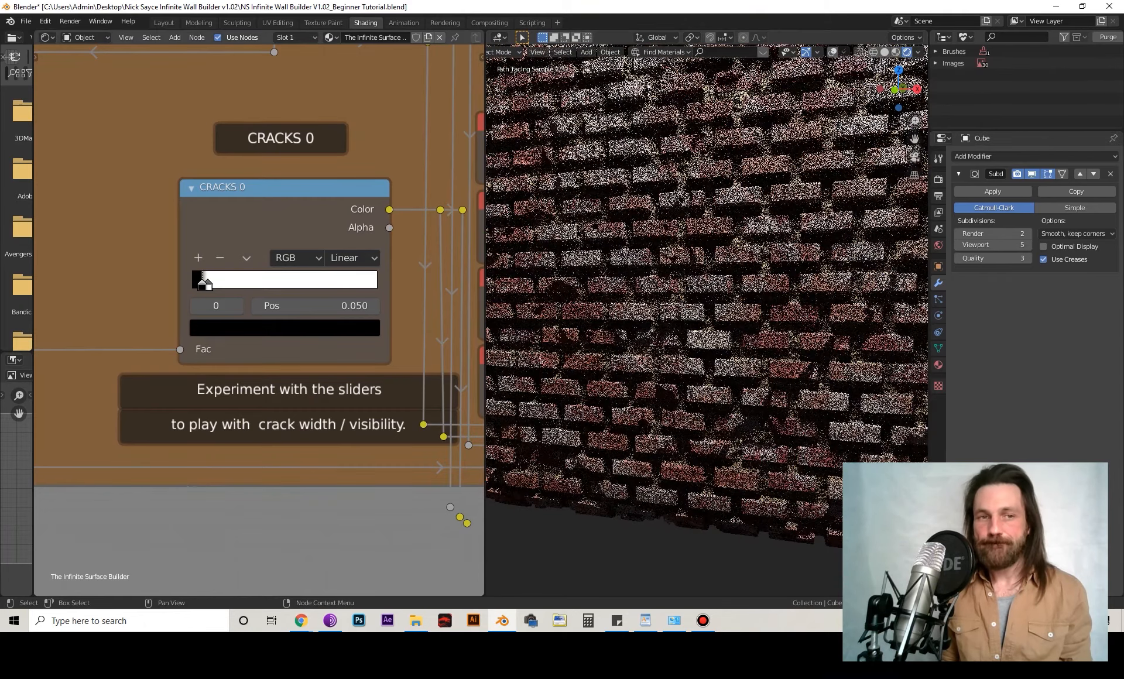
left_click(207, 283)
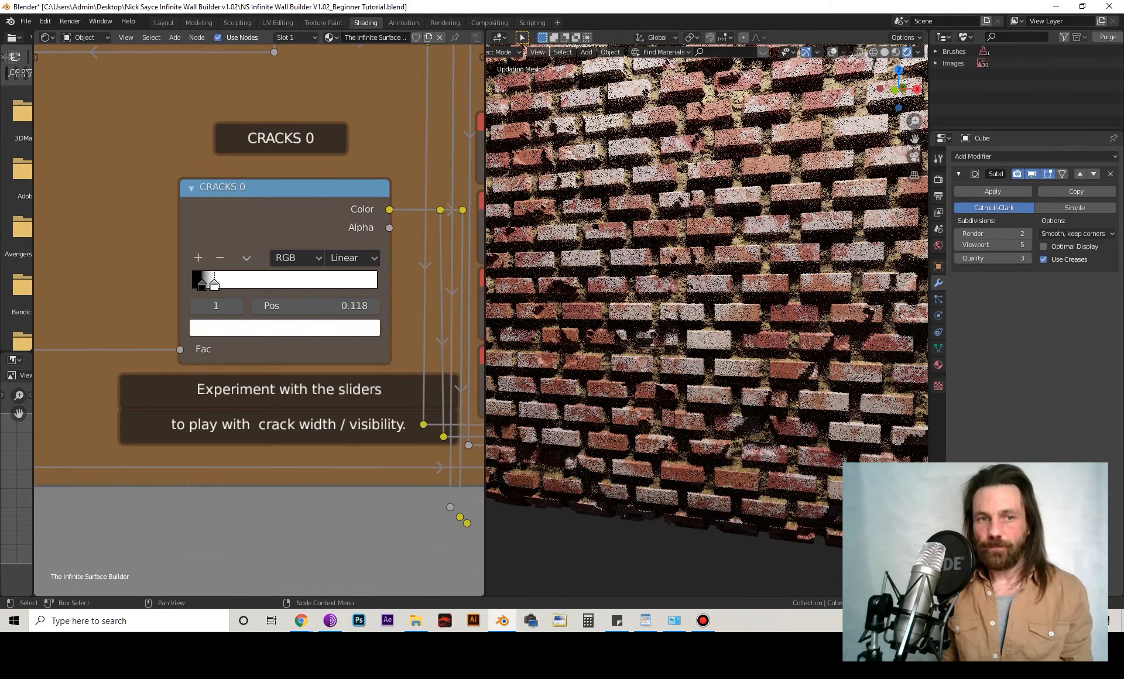
left_click_drag(202, 284, 209, 284)
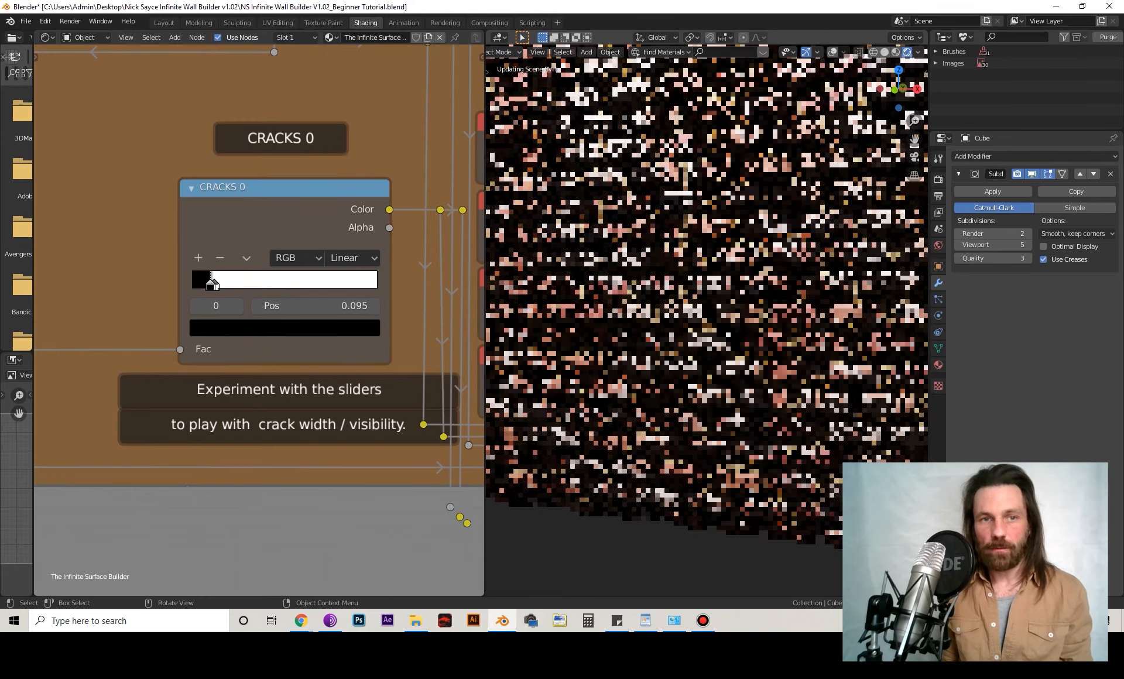
scroll(707, 319, "down", 6)
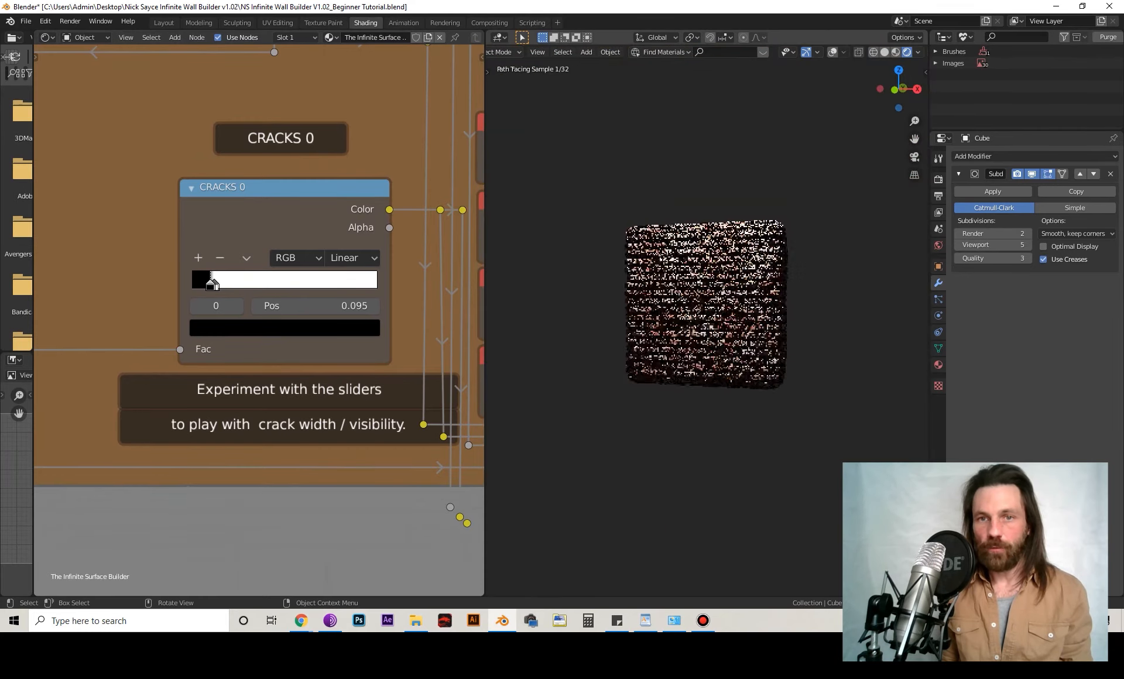
- Try the cube's viewport subdivision at level 6 and return it to 5
scroll(700, 302, "up", 4)
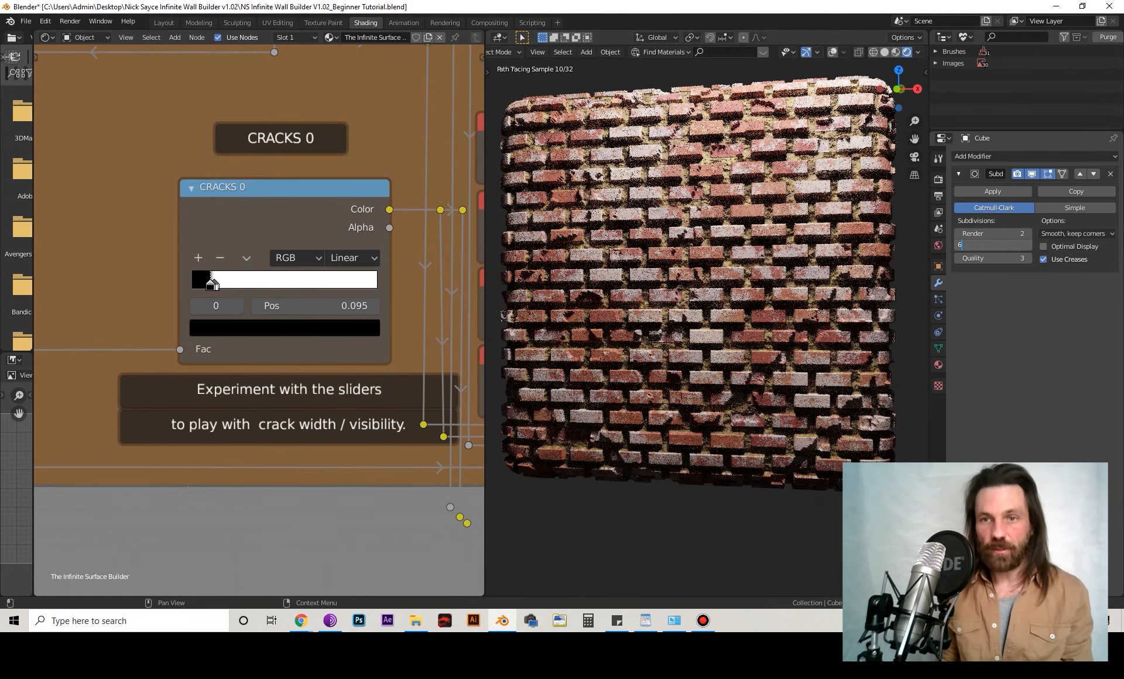
key("Return")
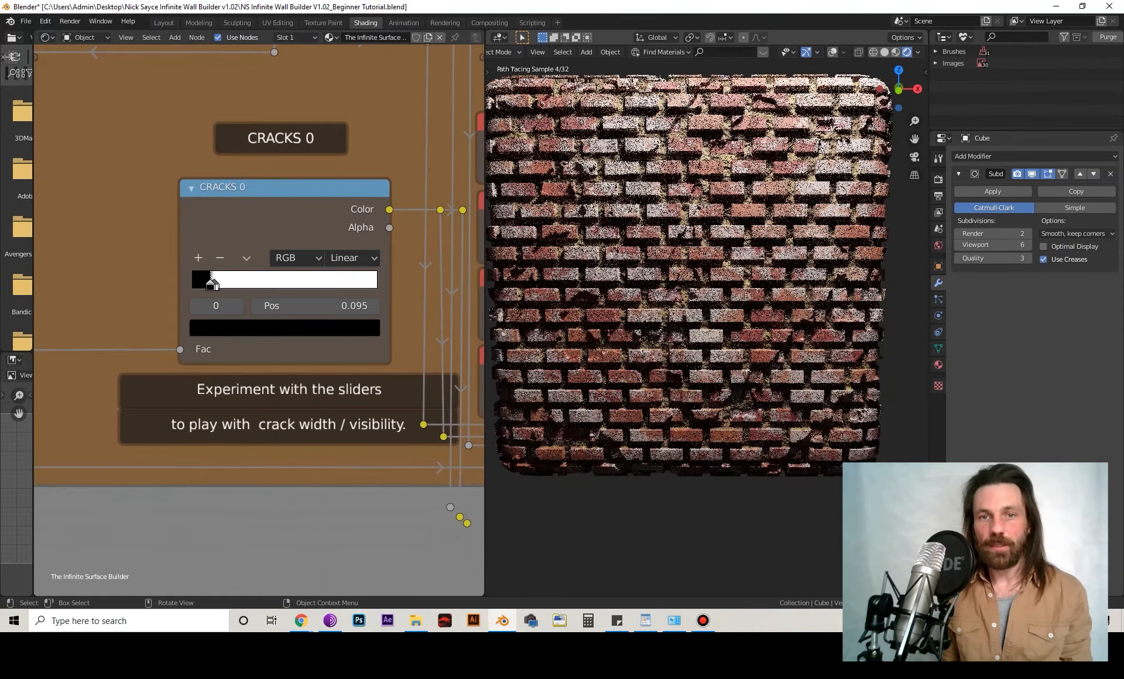
scroll(689, 275, "down", 2)
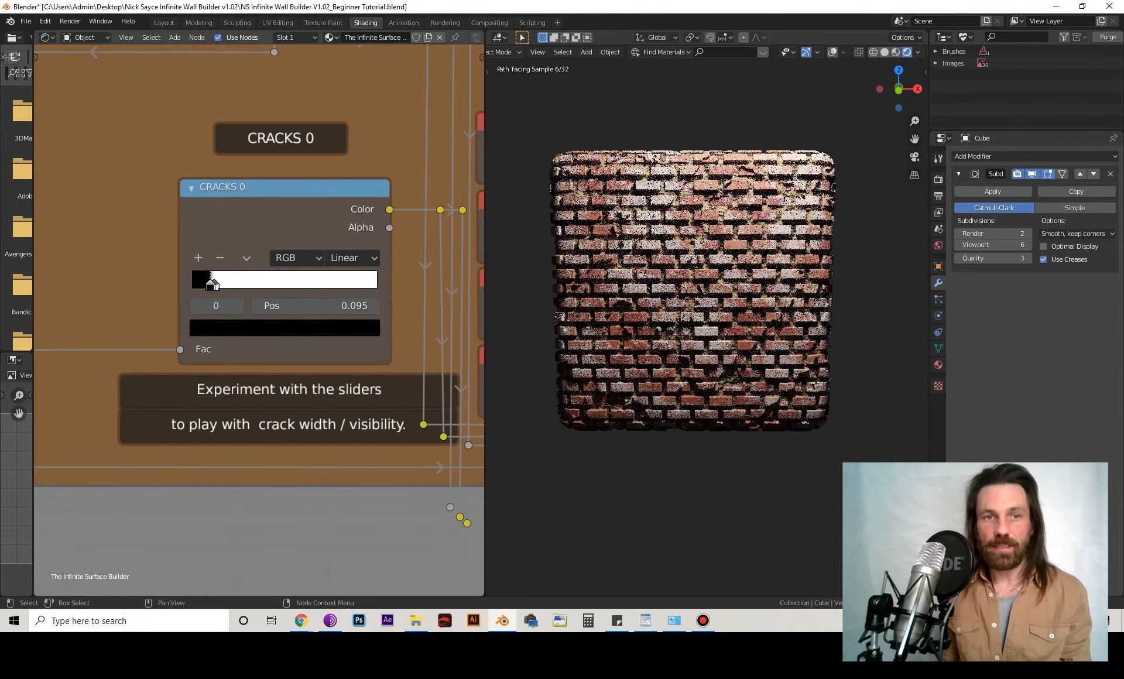
scroll(35, 327, "down", 6)
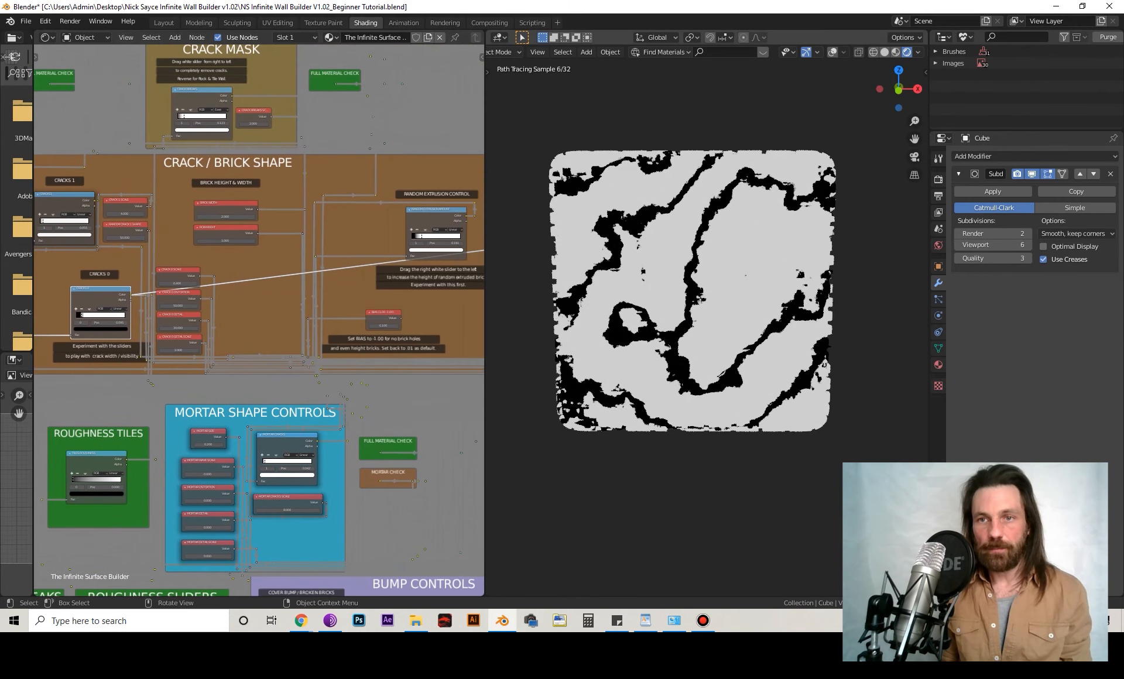
key("Return")
- Restore the full material on the cube from the Cracks 0 ramp preview, using the Full Material Check
middle_click_drag(407, 197, 234, 170)
scroll(259, 320, "up", 1)
scroll(164, 487, "up", 2)
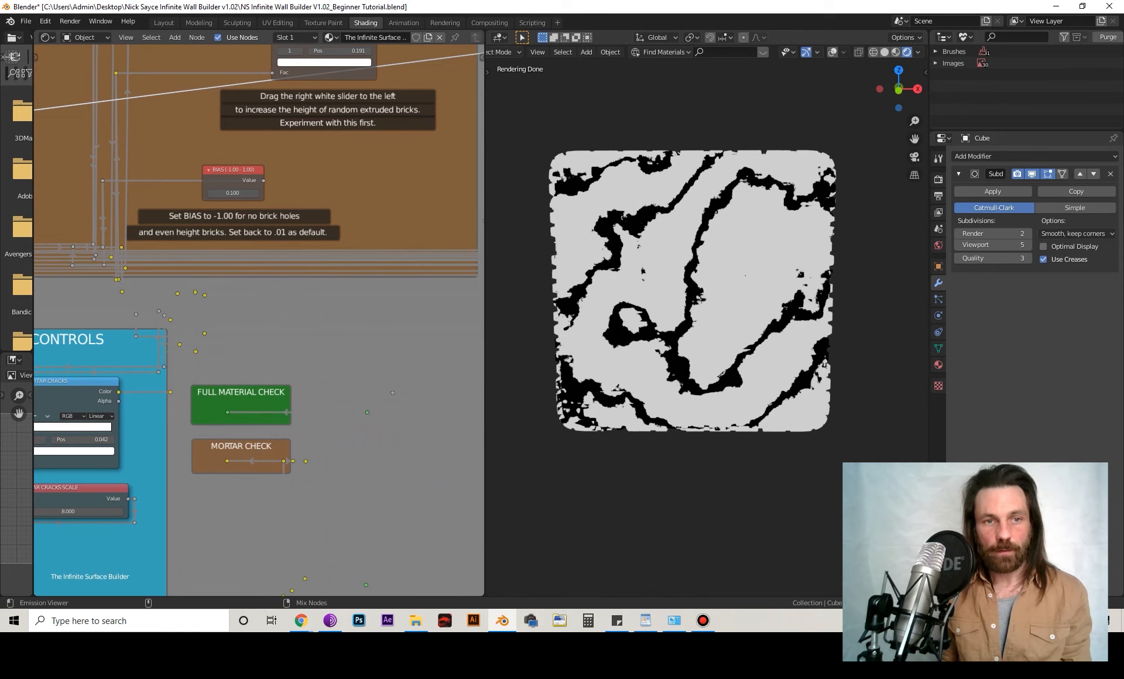
left_click(228, 412, "ctrl+shift")
- Change the cube to a tiled wall by setting the Brick / Rock & Tile Wall Switch to 1
middle_click_drag(364, 178, 64, 506)
scroll(257, 331, "down", 2)
middle_click_drag(311, 112, 48, 419)
scroll(48, 419, "up", 3)
middle_click_drag(117, 281, 385, 373)
scroll(256, 316, "up", 1)
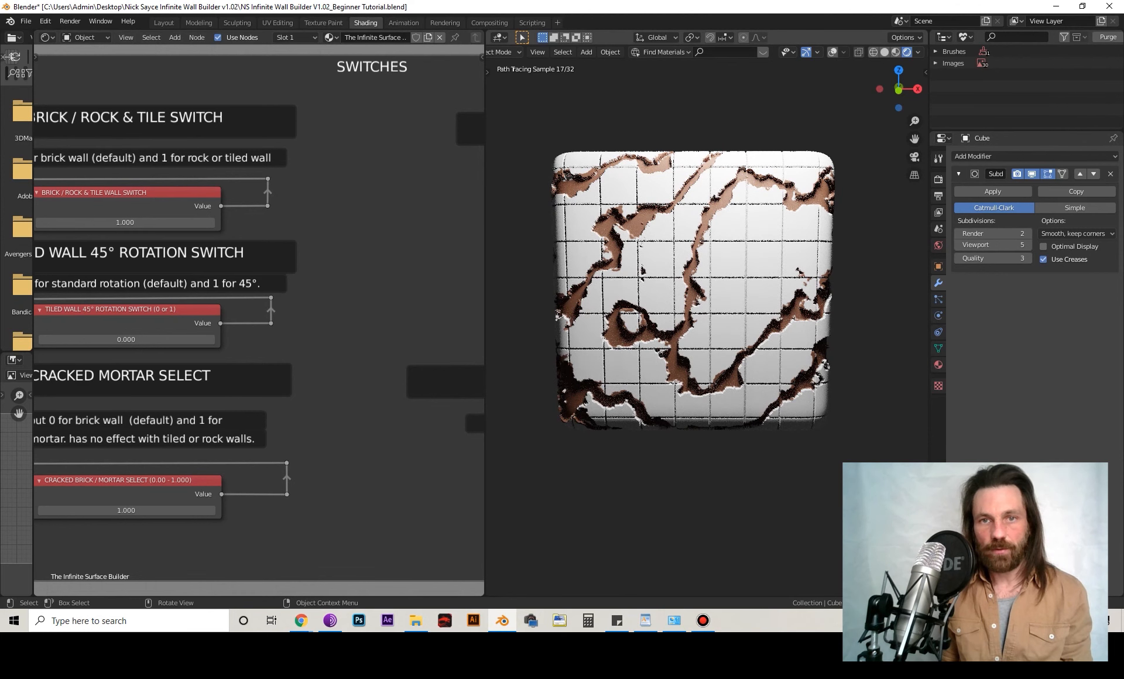
- Turn on the crack mask by setting the Crack Mask Switch to 1
middle_click_drag(155, 342, 105, 320)
scroll(259, 320, "down", 1)
scroll(259, 319, "down", 4)
middle_click_drag(352, 321, 226, 320)
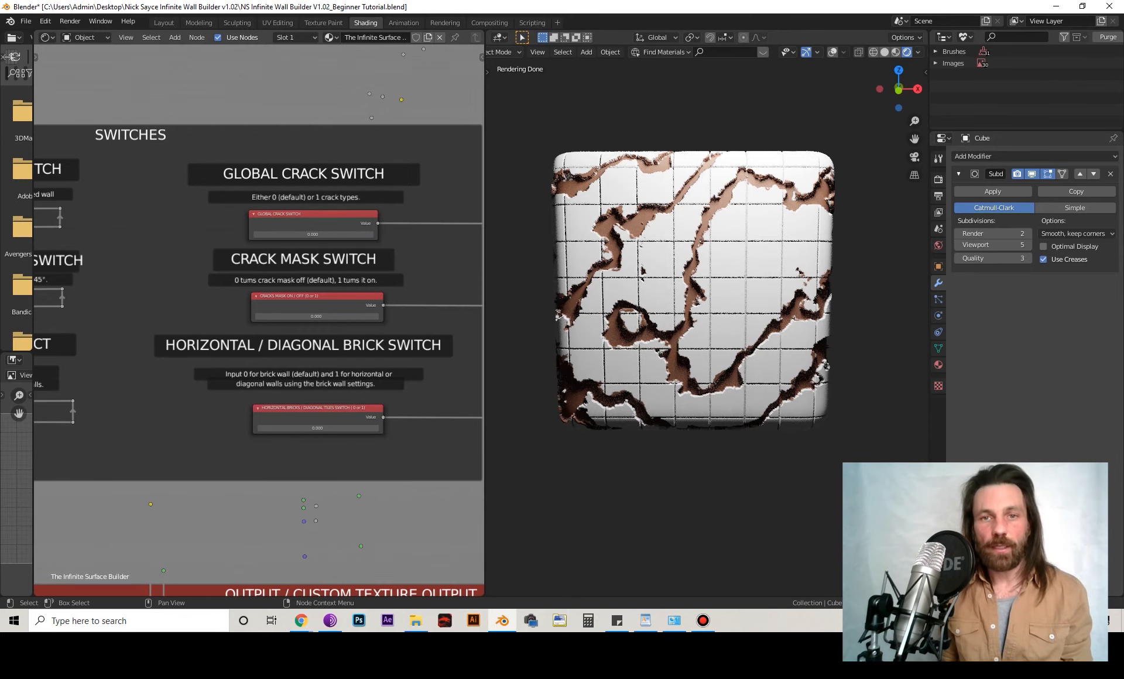
scroll(706, 316, "up", 2)
left_click(317, 316)
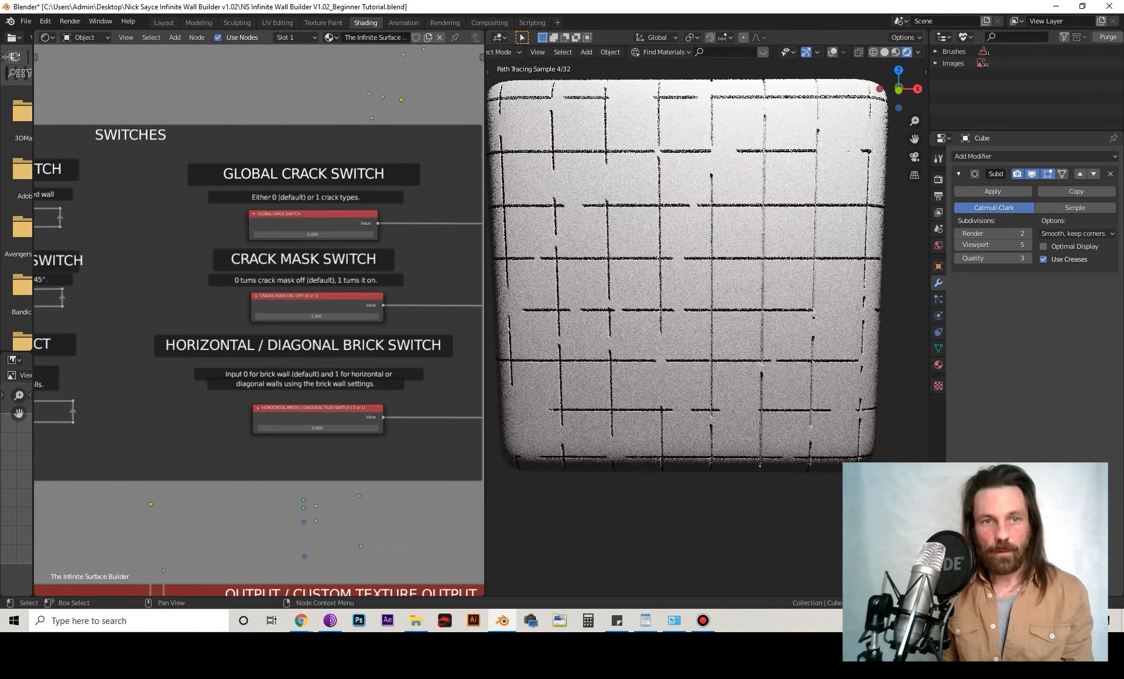
- Adjust the masked cracks by setting the Crack Breaks ramp's white stop to position 0.582 and its black stop to 0.423
scroll(259, 320, "down", 6)
middle_click_drag(147, 456, 468, 233)
scroll(259, 320, "up", 12)
middle_click_drag(259, 320, 153, 466)
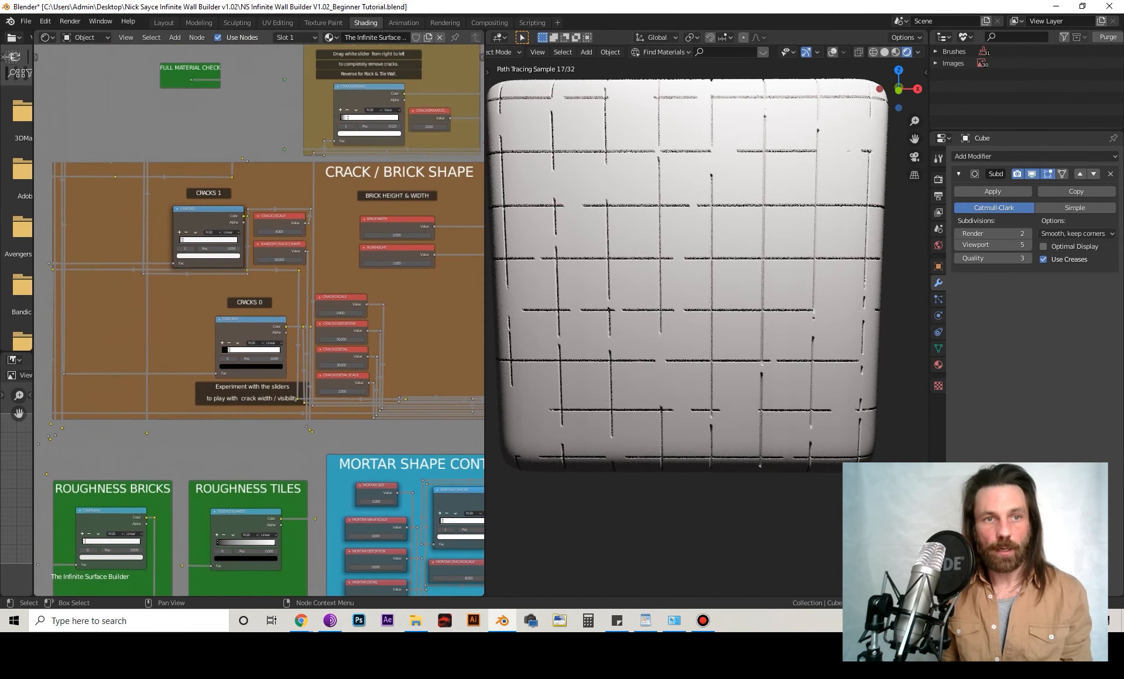
middle_click_drag(259, 319, 145, 477)
scroll(259, 320, "up", 16)
middle_click_drag(191, 192, 207, 242)
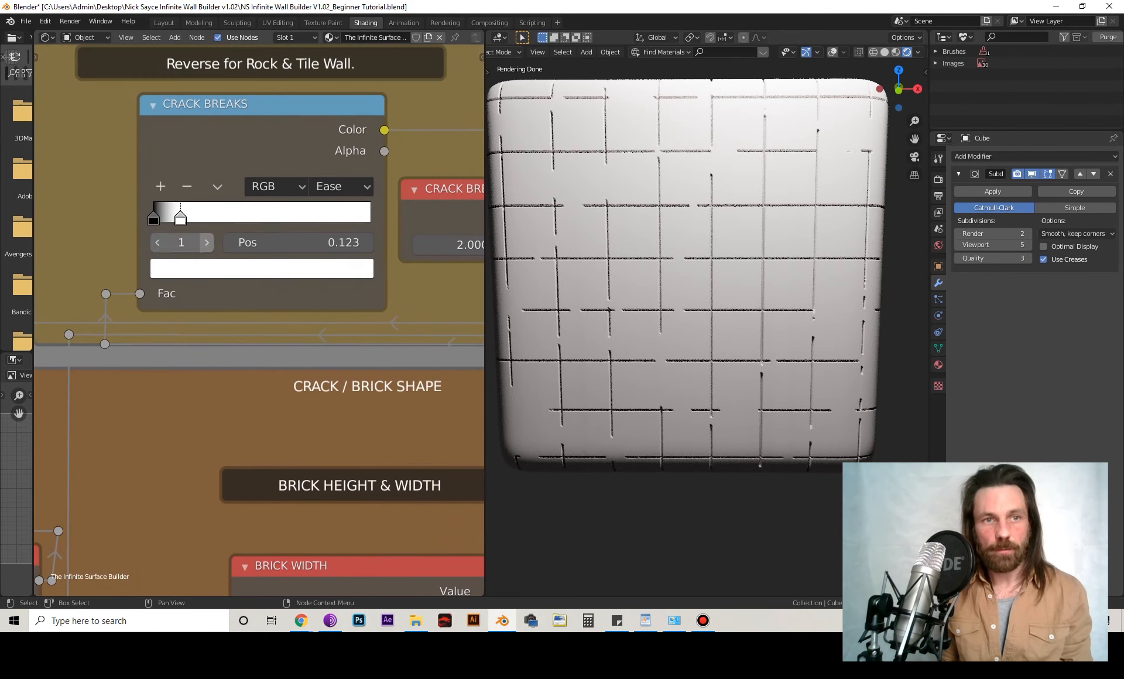
left_click_drag(263, 218, 279, 217)
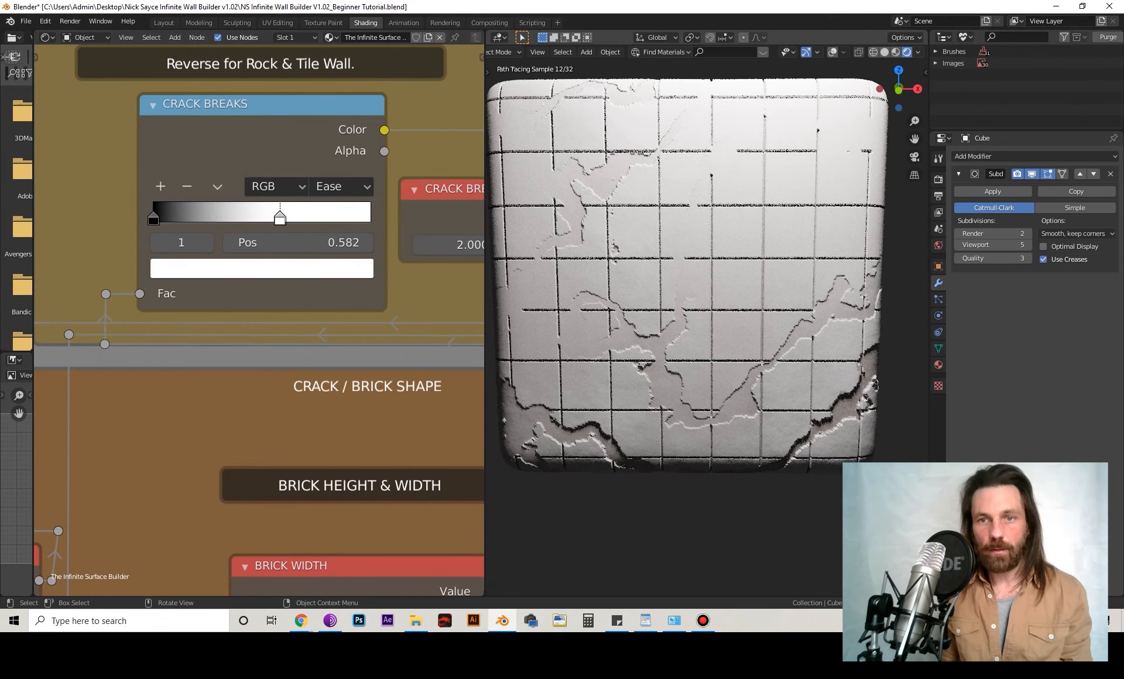
left_click_drag(153, 218, 217, 218)
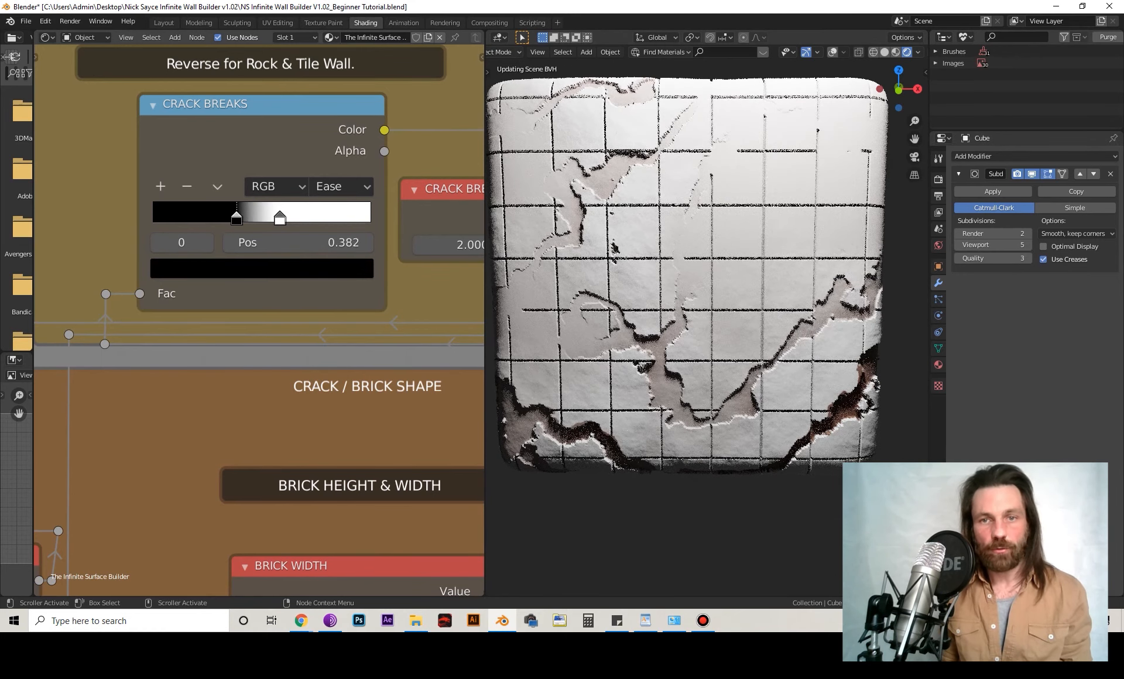
left_click_drag(237, 218, 246, 218)
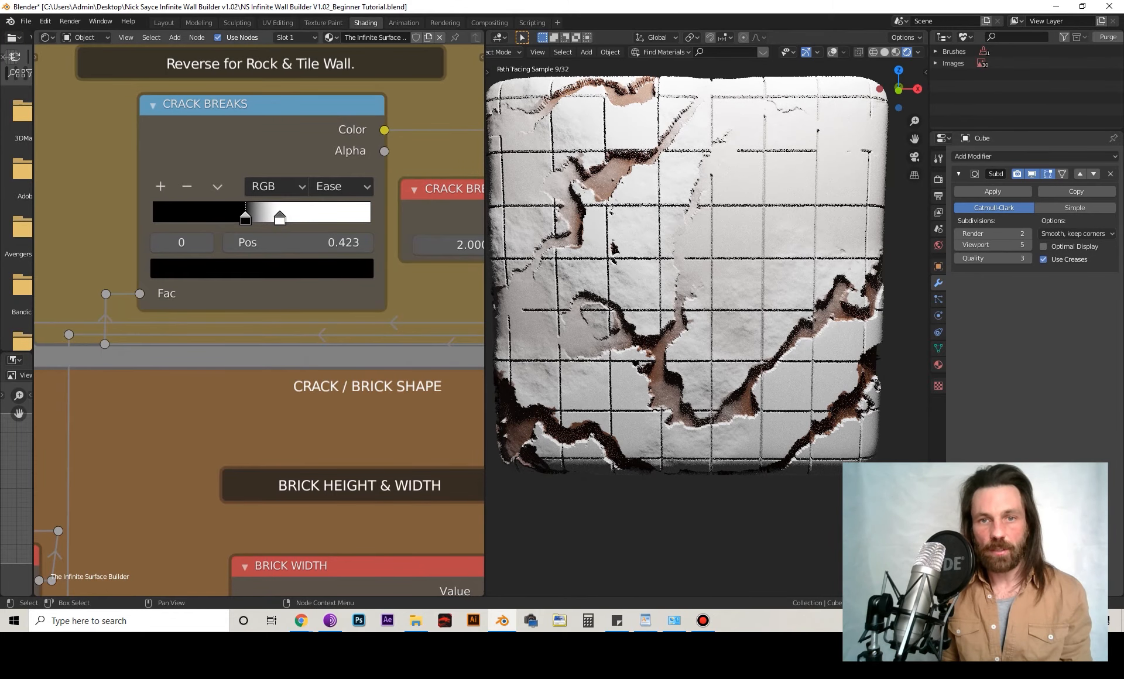
- Try purple as the mortar and crack colour in the Rock / Tile Colour Control and undo it
scroll(120, 389, "down", 8)
middle_click_drag(408, 107, 110, 533)
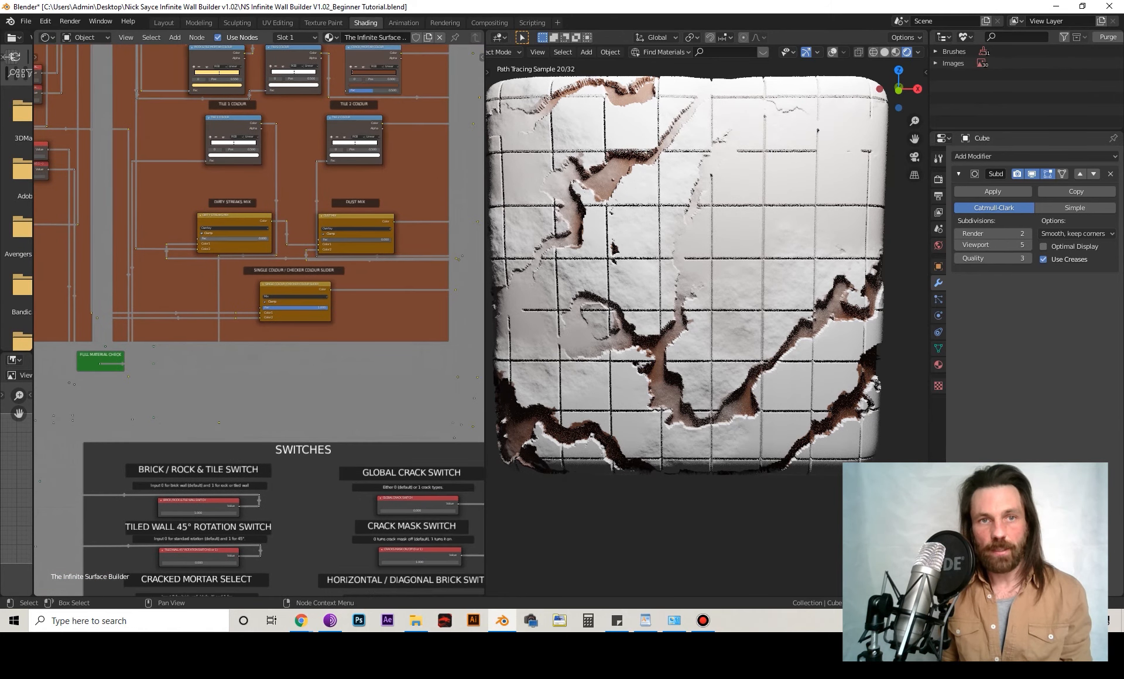
middle_click_drag(234, 239, 225, 311)
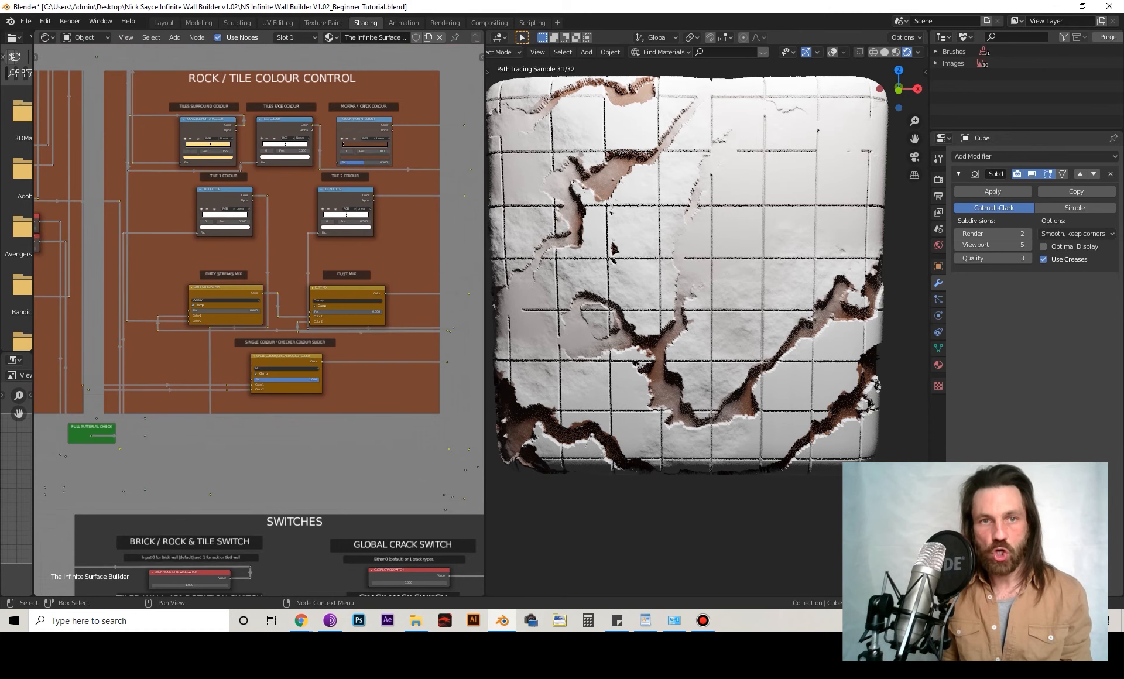
left_click_drag(356, 117, 371, 112)
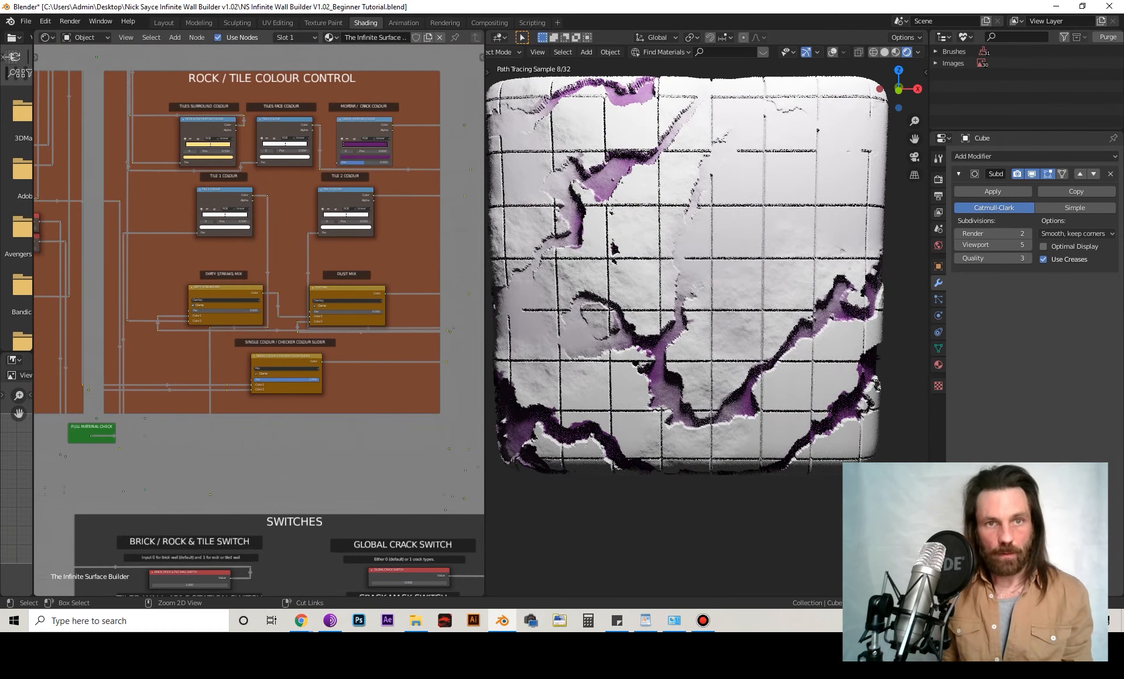
key("ctrl+z")
- Return the cube to the brick wall by setting the Brick / Rock & Tile Wall Switch to 0
scroll(259, 320, "down", 15)
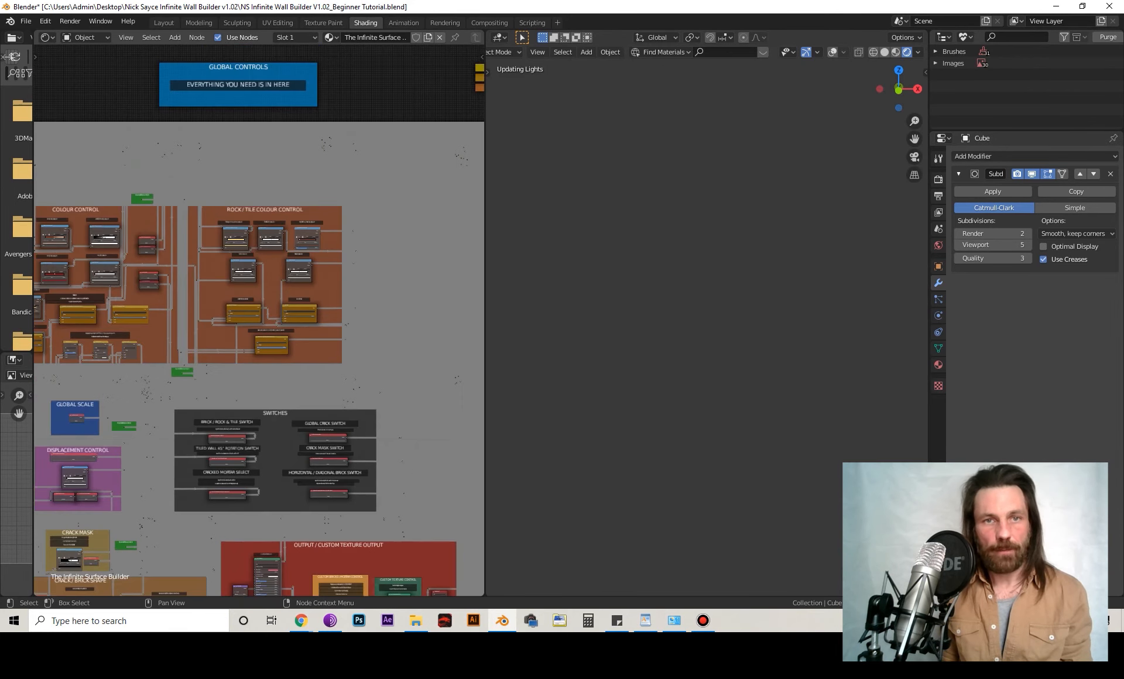
middle_click_drag(259, 320, 193, 148)
scroll(259, 321, "up", 14)
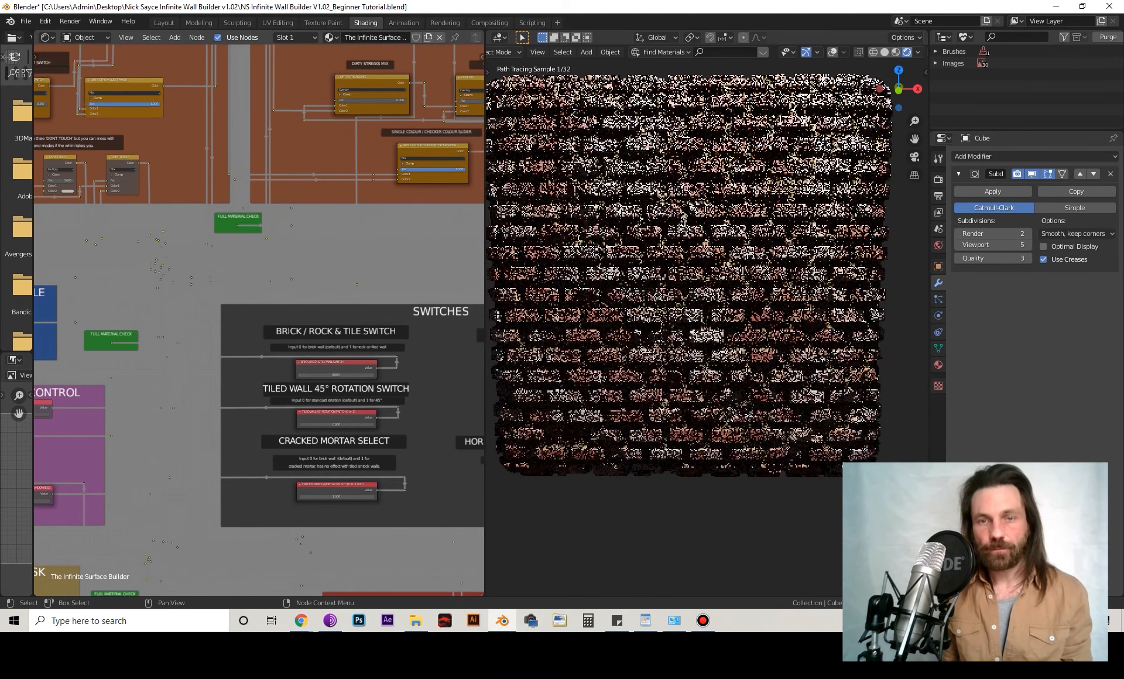
- Set the Crack 0 Scale to 1 in the Crack / Brick Shape section
scroll(258, 319, "down", 3)
scroll(259, 320, "down", 3)
middle_click_drag(258, 320, 348, 160)
middle_click_drag(259, 320, 331, 177, "shift")
scroll(259, 320, "up", 7)
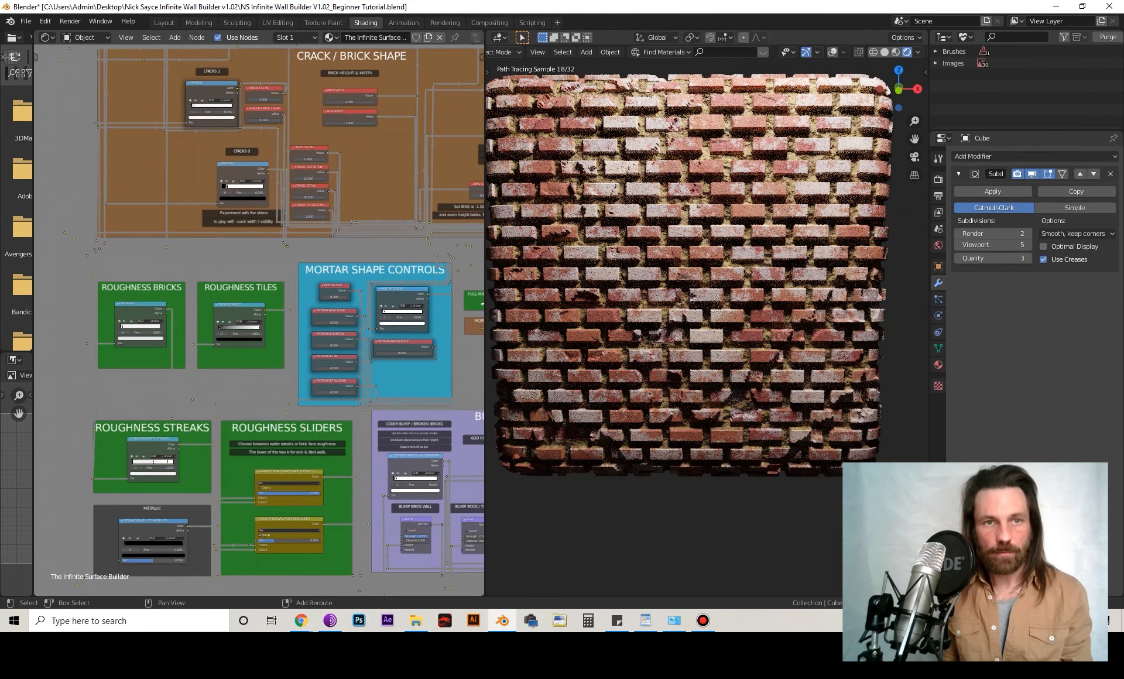
middle_click_drag(241, 203, 137, 375)
scroll(255, 323, "up", 4)
scroll(258, 320, "up", 4)
scroll(138, 375, "up", 2)
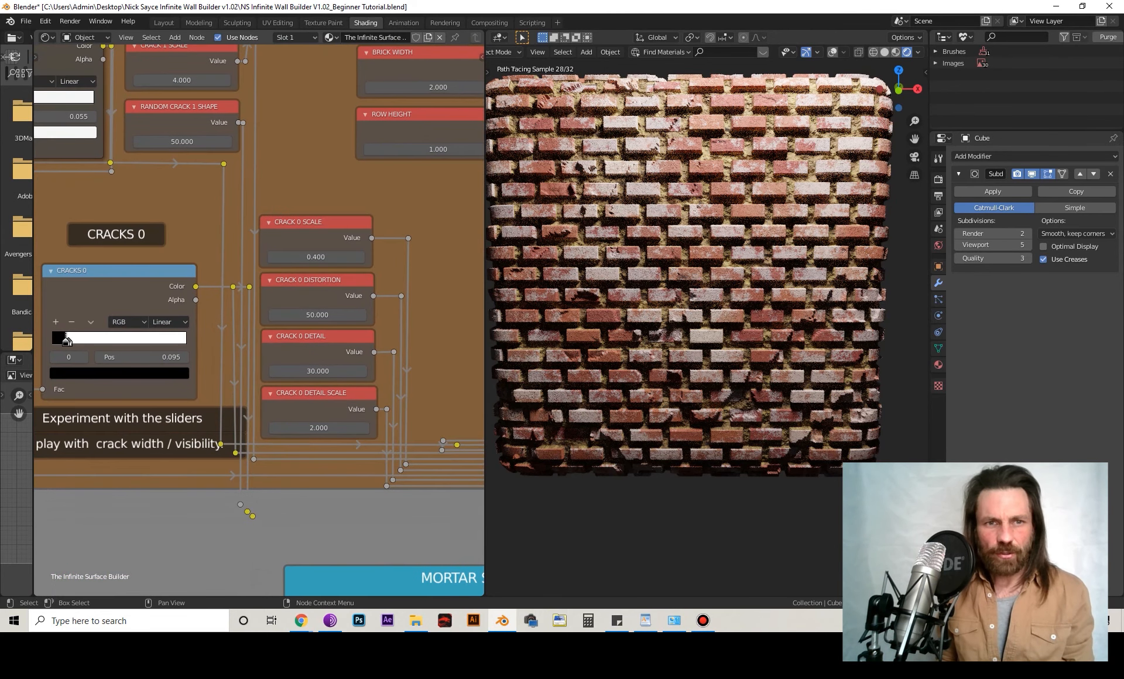
left_click(315, 256)
type("1")
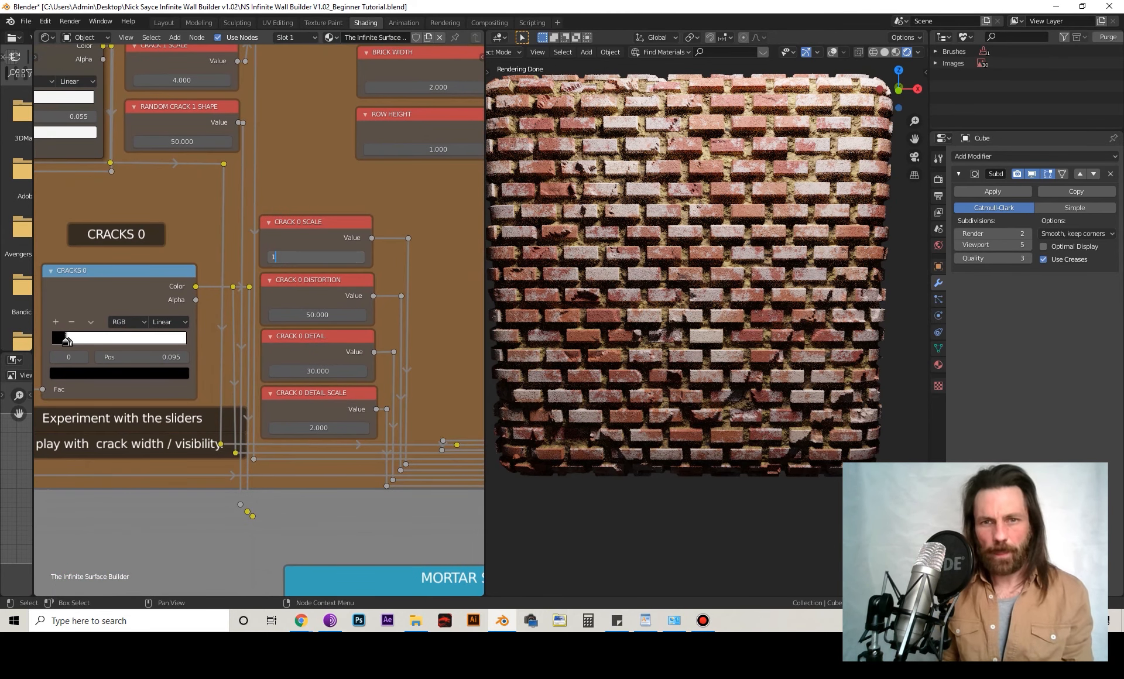
key("Return")
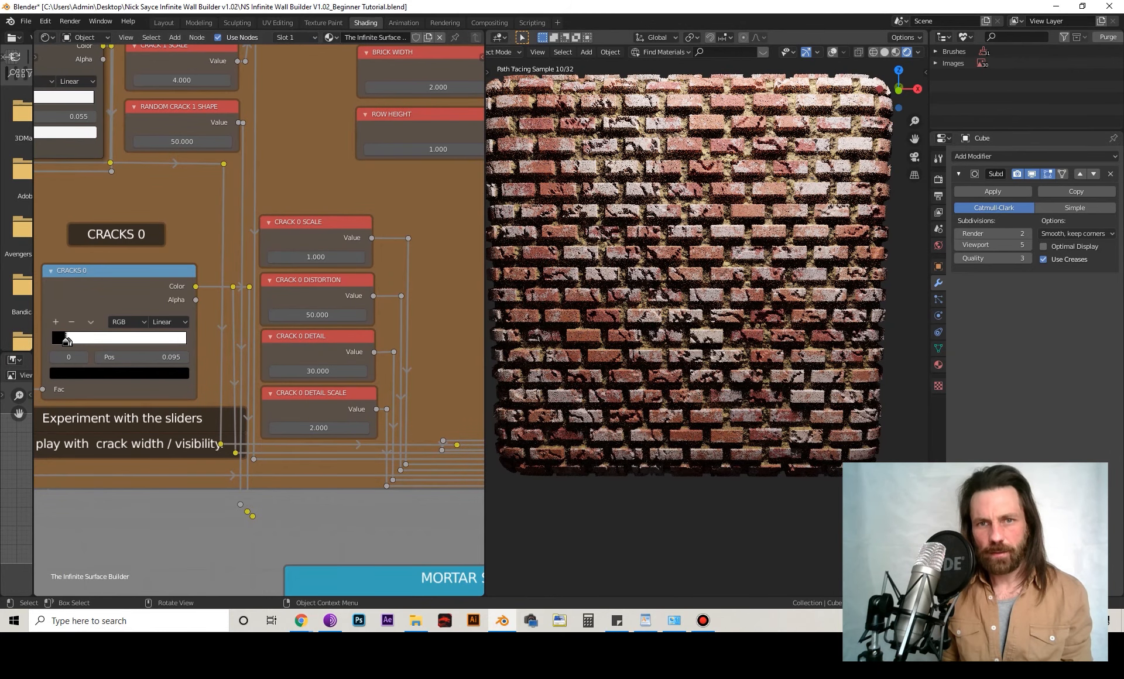
- Widen the cracks by setting the Cracks 0 ramp's white stop to position 0.391 and its black stop to 0.291
middle_click_drag(66, 340, 179, 321)
left_click_drag(179, 321, 217, 321)
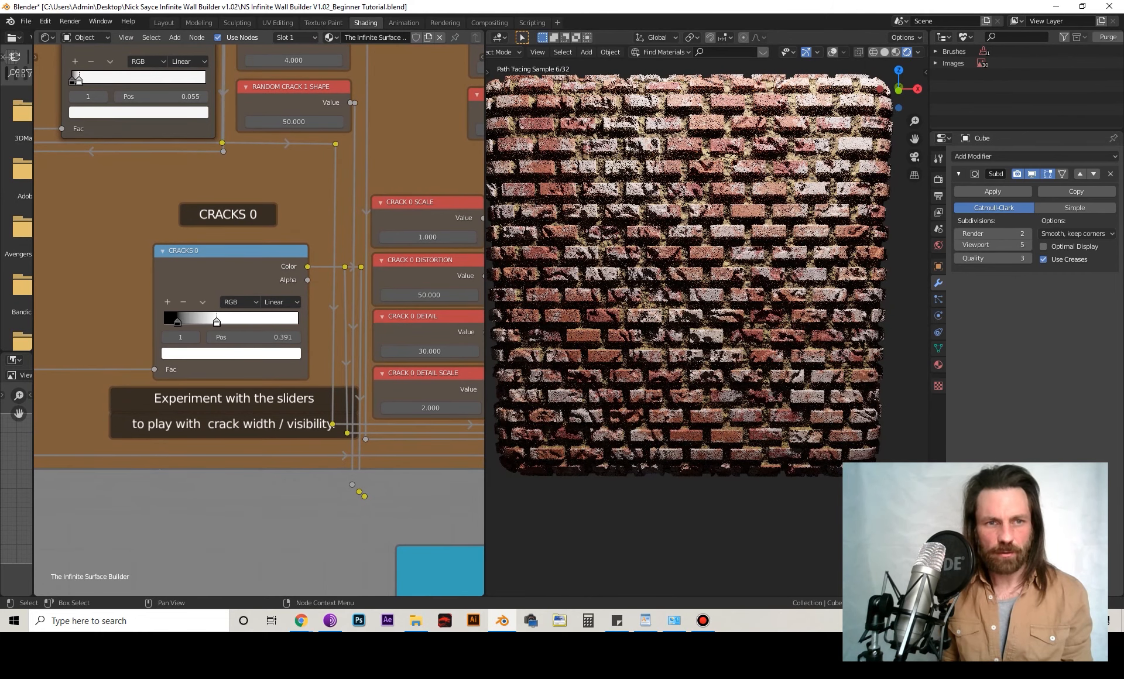
left_click(178, 322)
left_click_drag(202, 321, 203, 320)
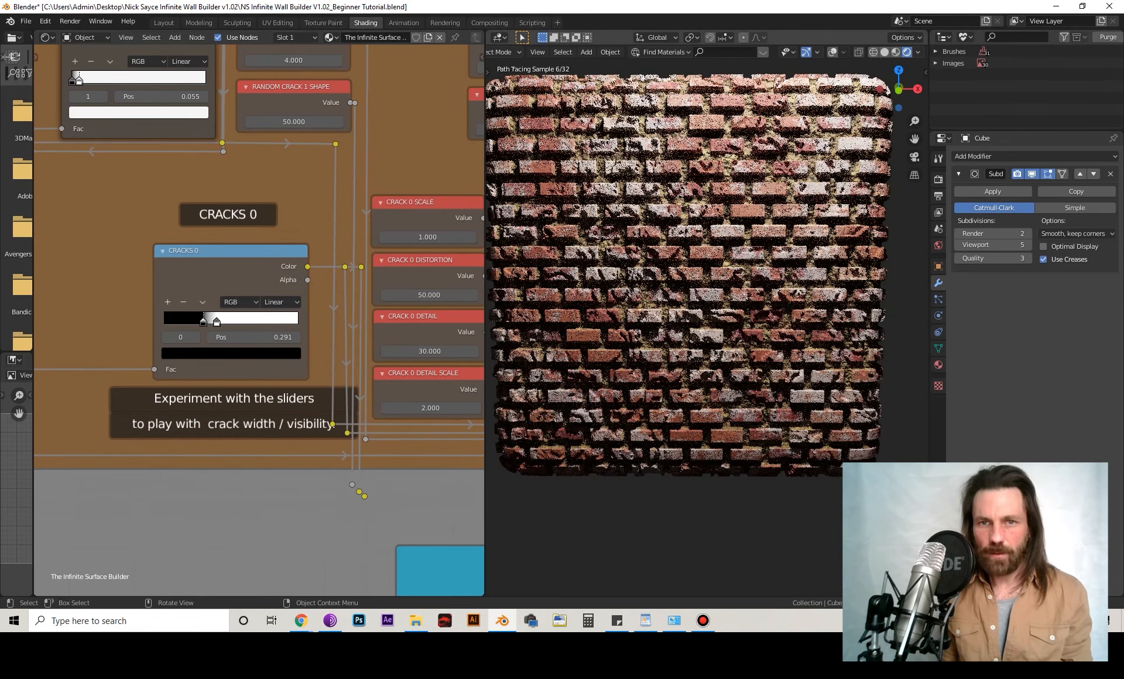
- Examine the cracked brick surface on the cube from an angle and close up
scroll(693, 295, "down", 3)
scroll(694, 296, "up", 2)
middle_click_drag(694, 296, 588, 307)
scroll(258, 320, "down", 14)
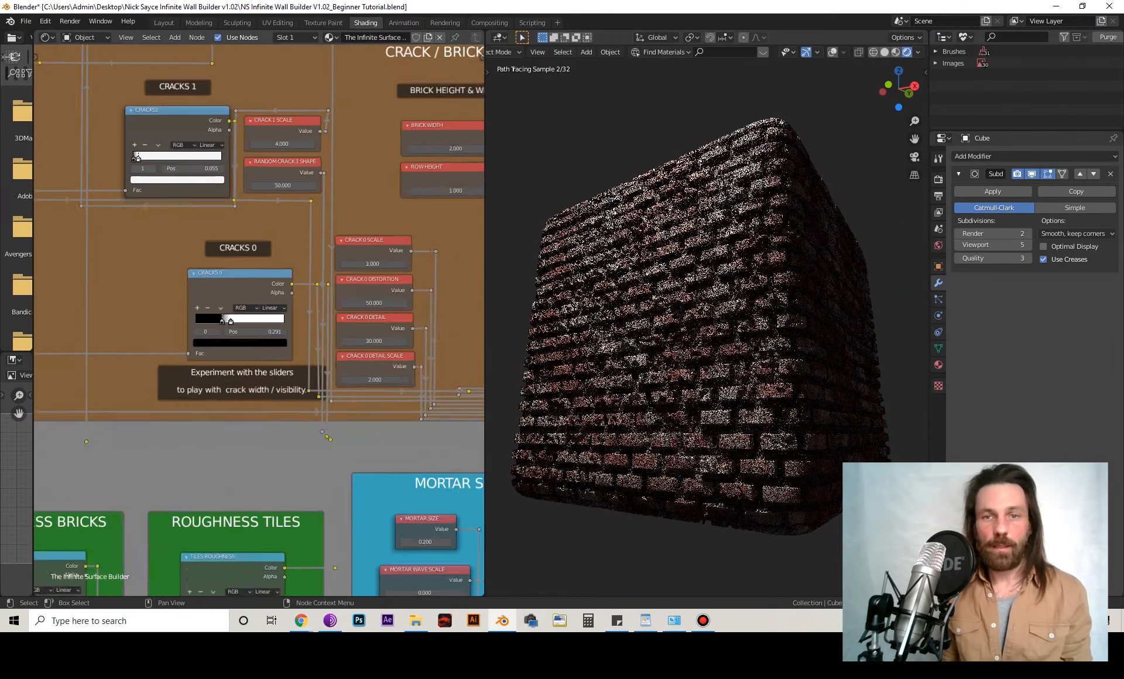
middle_click_drag(258, 320, 212, 169)
middle_click_drag(259, 320, 264, 233)
scroll(706, 320, "up", 4)
middle_click_drag(706, 321, 711, 291)
scroll(259, 321, "down", 4)
- Try the Odd Rough Bricks / All Over Bump ramp's white stop at position 0.661 in the Bump Controls
middle_click_drag(259, 320, 197, 265)
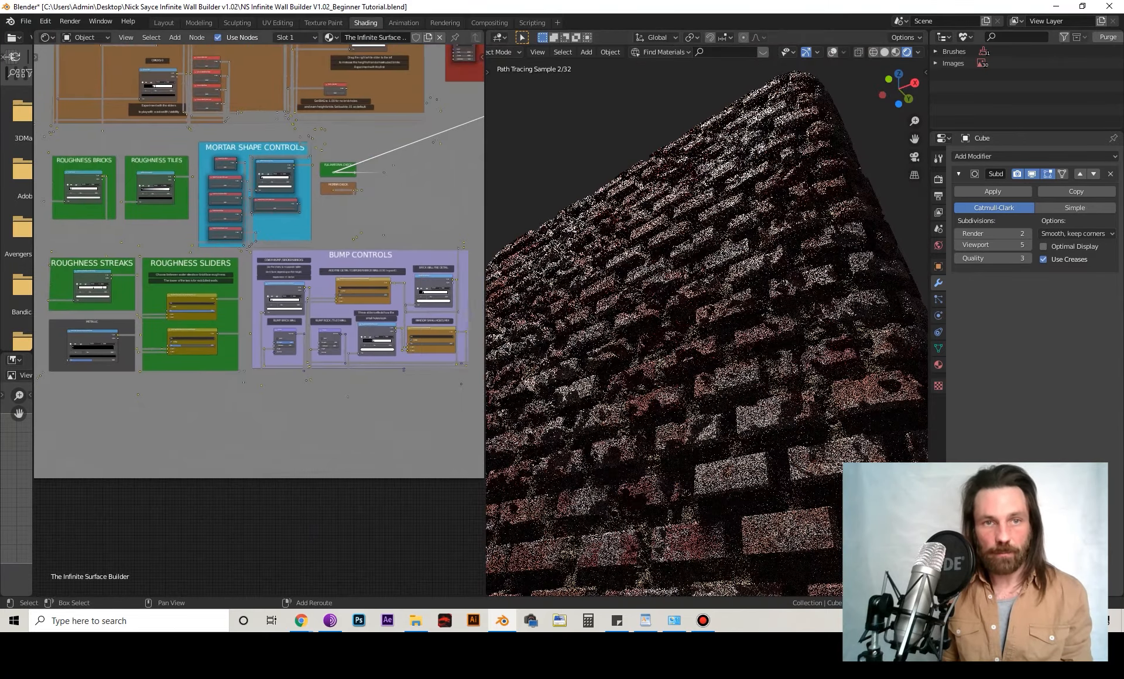
scroll(259, 321, "up", 5)
middle_click_drag(259, 320, 100, 315)
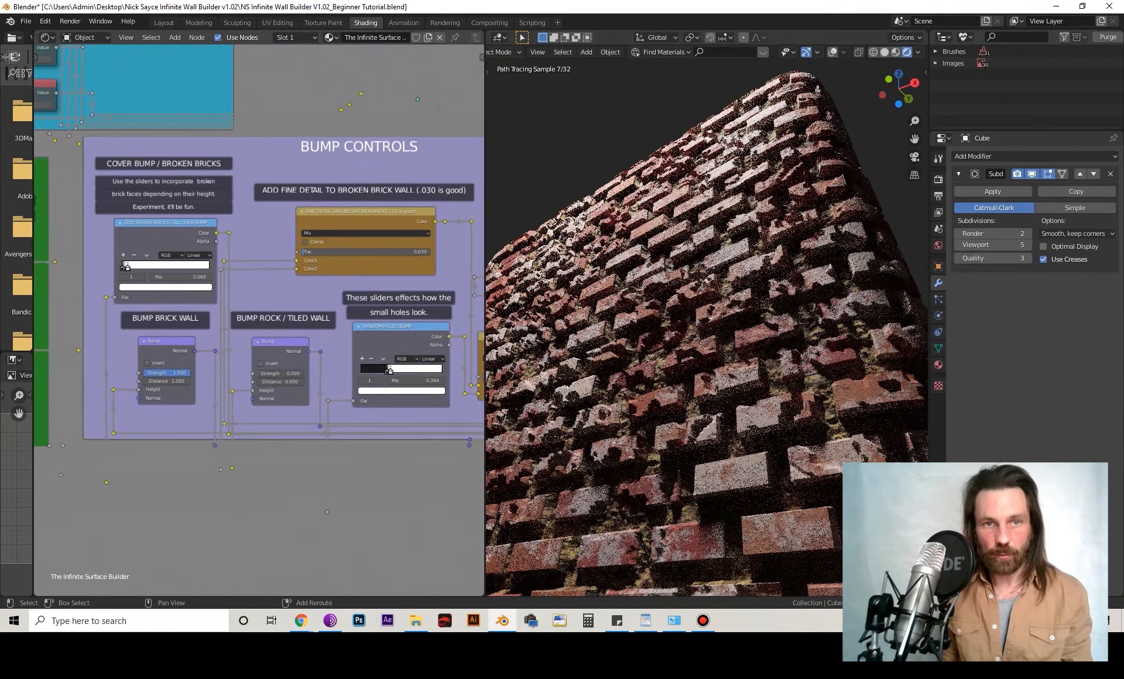
middle_click_drag(259, 320, 132, 399)
middle_click_drag(259, 320, 409, 293)
mouse_move(707, 320)
middle_mouse_down()
mouse_move(683, 299)
mouse_move(632, 326)
middle_mouse_up()
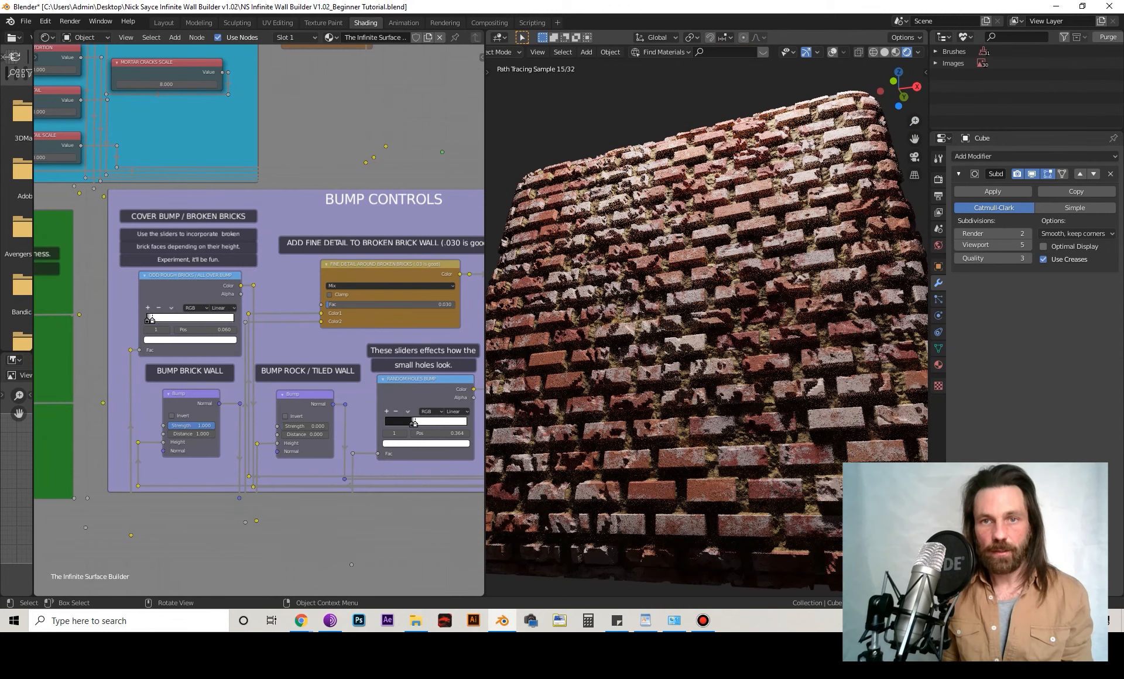
scroll(265, 322, "up", 3)
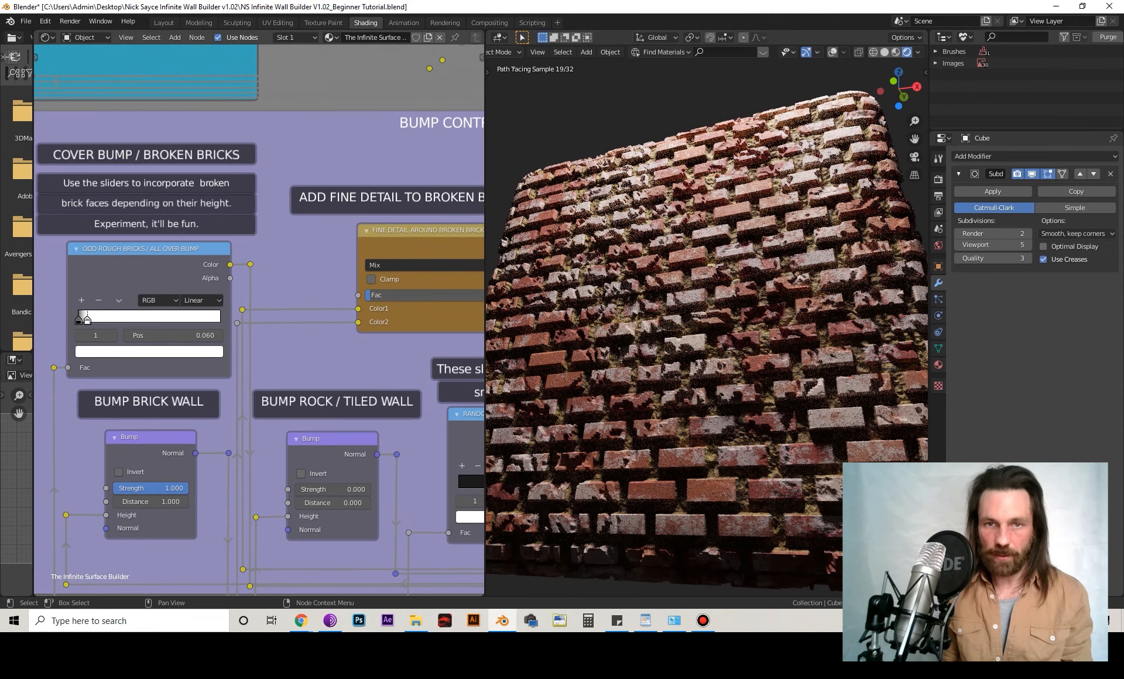
middle_click_drag(265, 322, 316, 307, "shift")
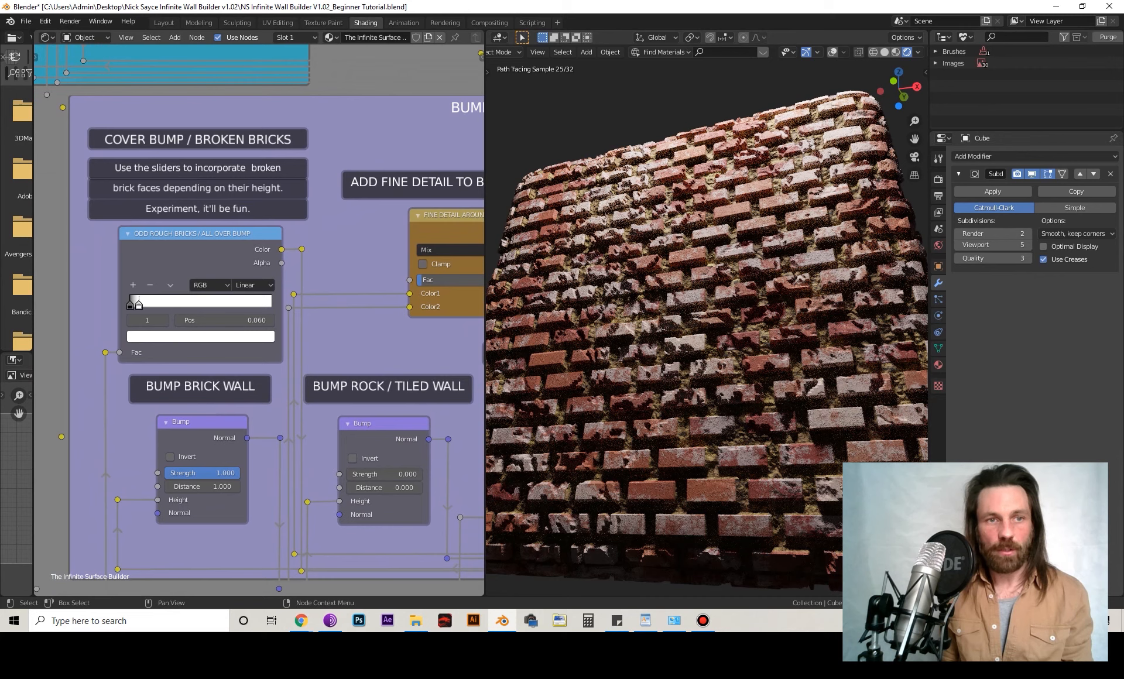
left_click_drag(139, 304, 189, 304)
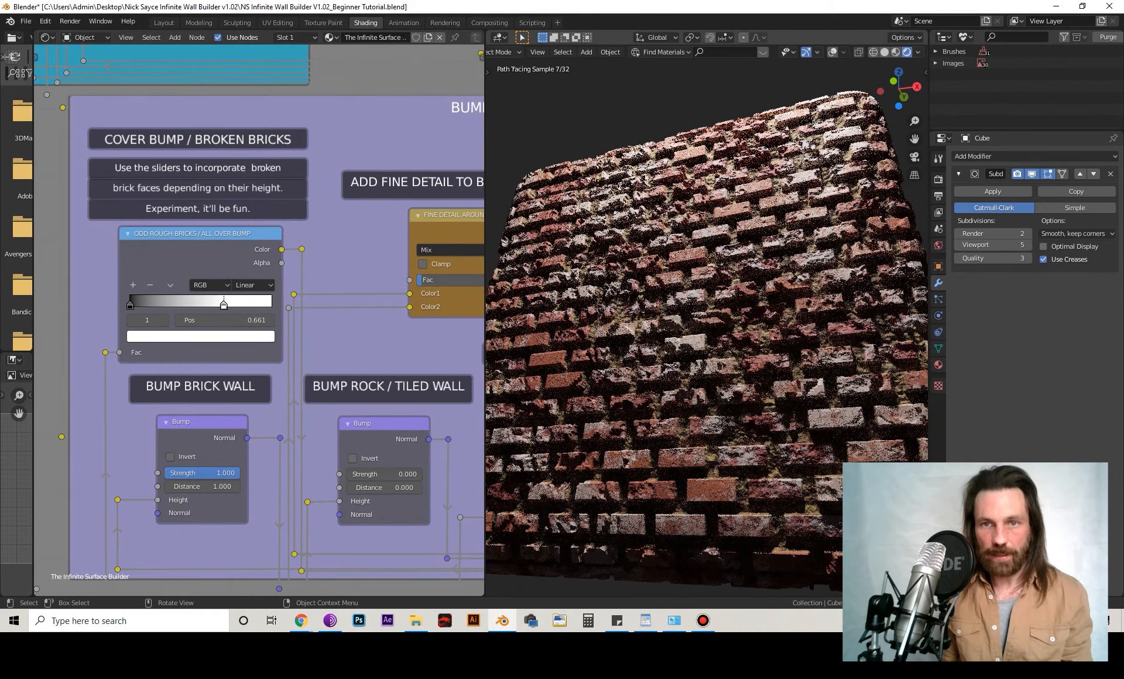
- Compare the brick faces up close with the bump ramp's white stop at position 0.180 and raise it to 1.000
middle_click_drag(706, 281, 714, 337)
scroll(706, 322, "up", 6)
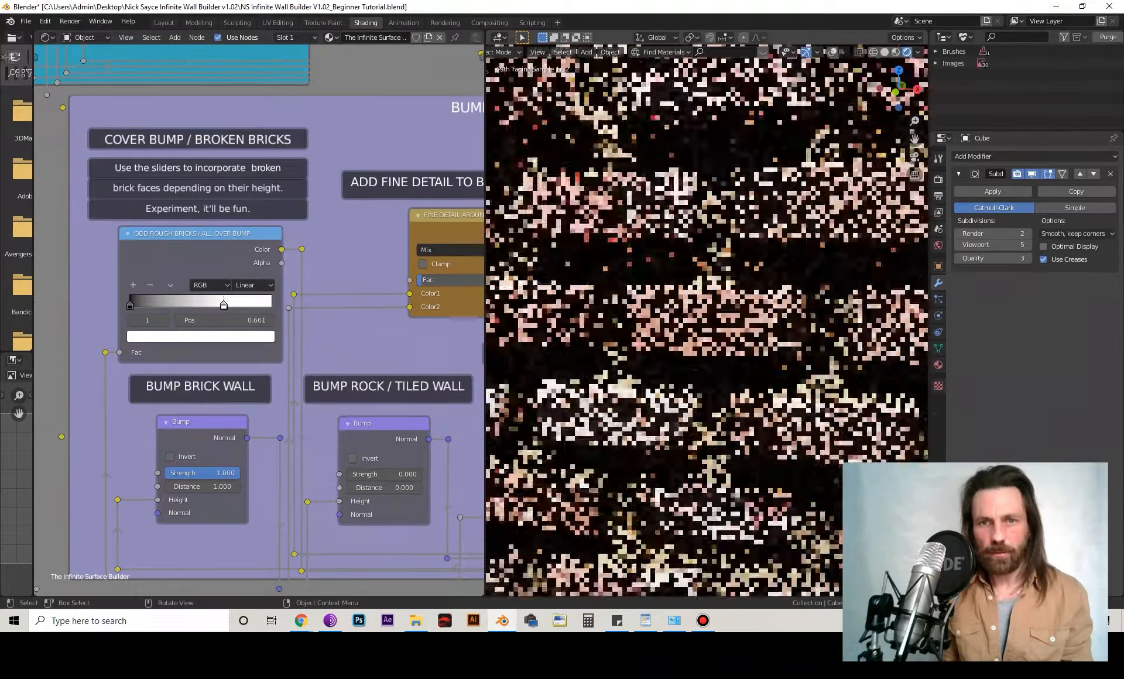
middle_click_drag(706, 322, 871, 303, "shift")
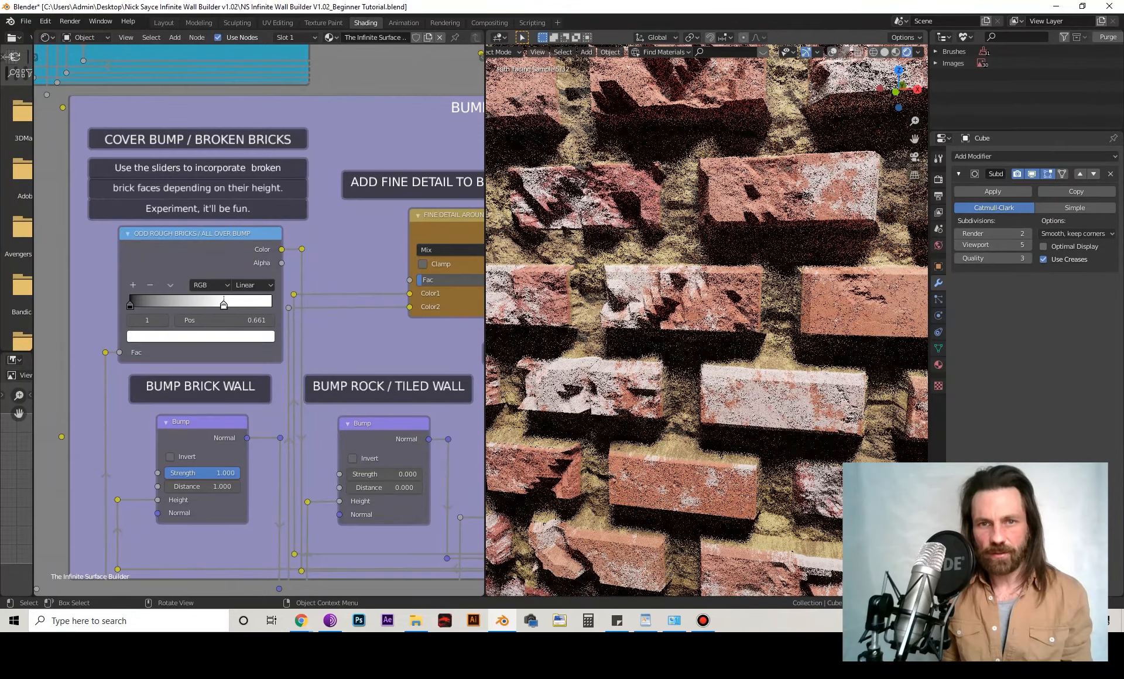
left_click_drag(224, 304, 156, 304)
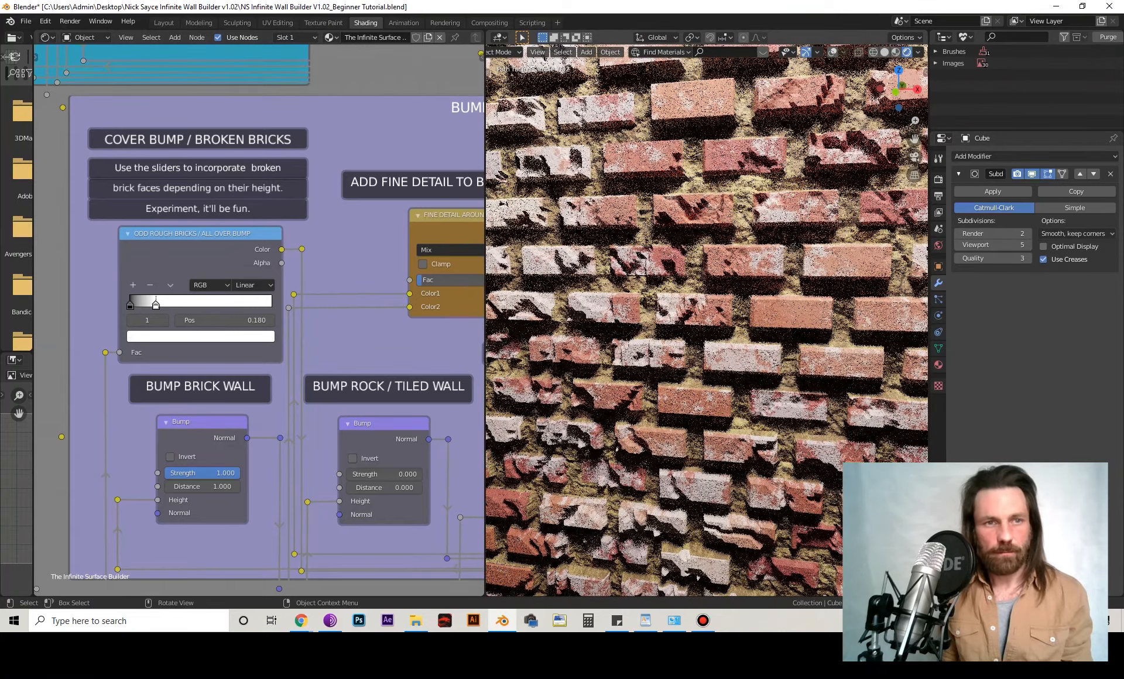
left_click_drag(155, 304, 271, 303)
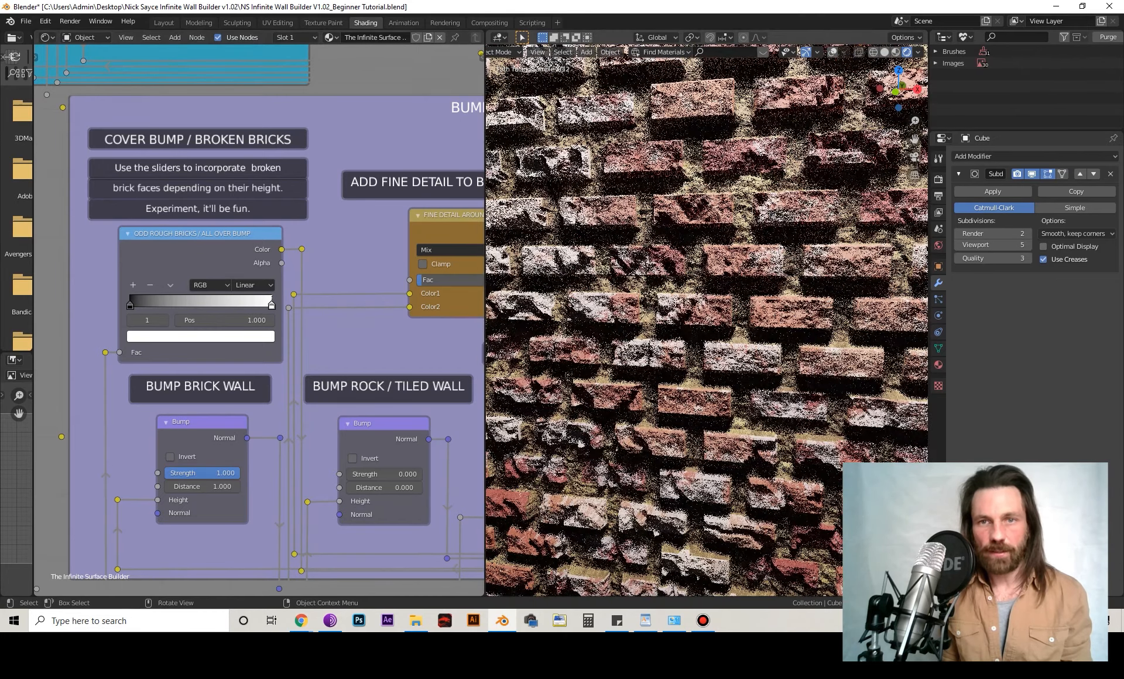
- Set the Odd Rough Bricks / All Over Bump ramp's white stop to position 0.584 and its black stop to 0.279
scroll(707, 321, "down", 5)
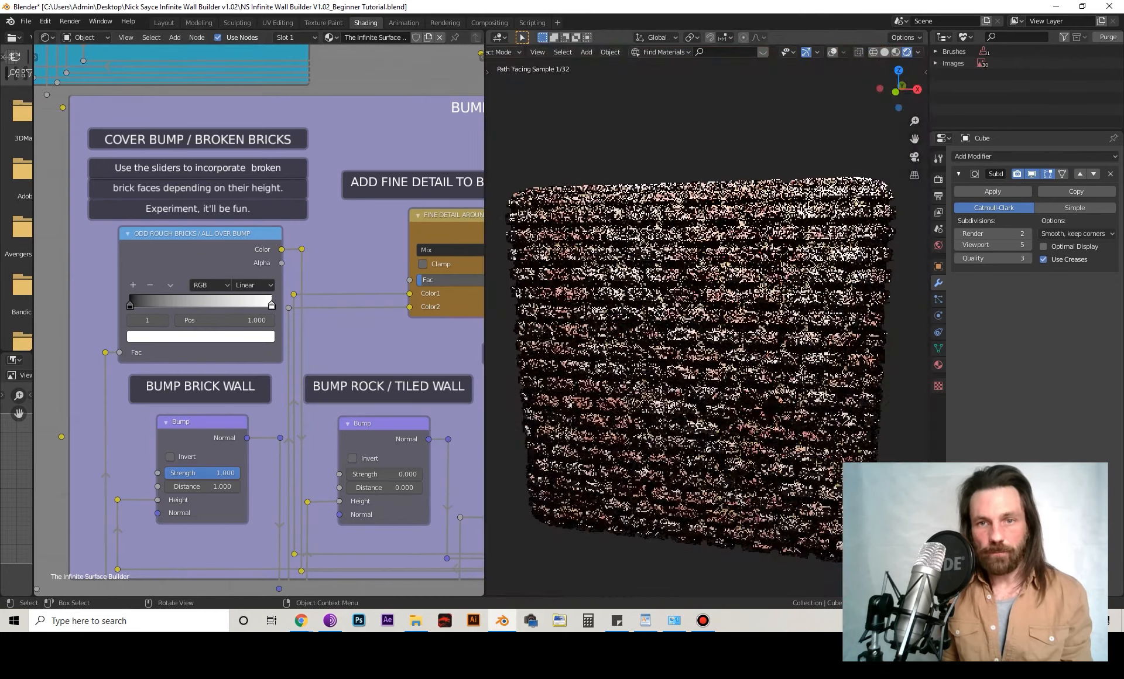
middle_click_drag(706, 351, 705, 335)
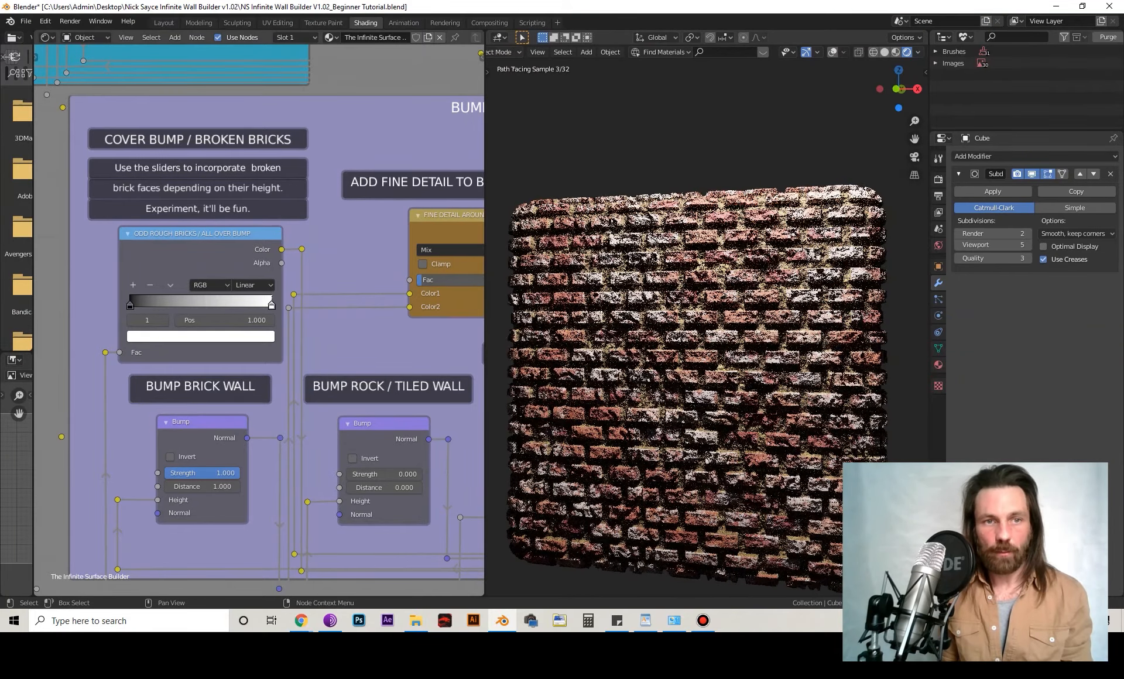
left_click_drag(268, 303, 236, 304)
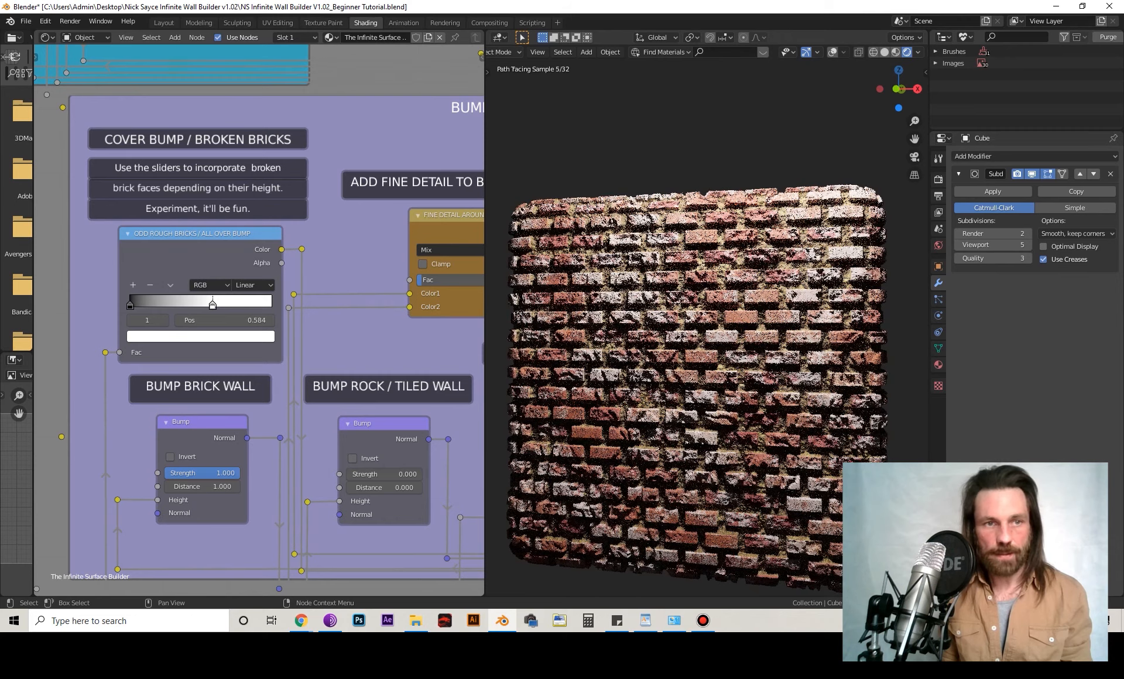
left_click(130, 304)
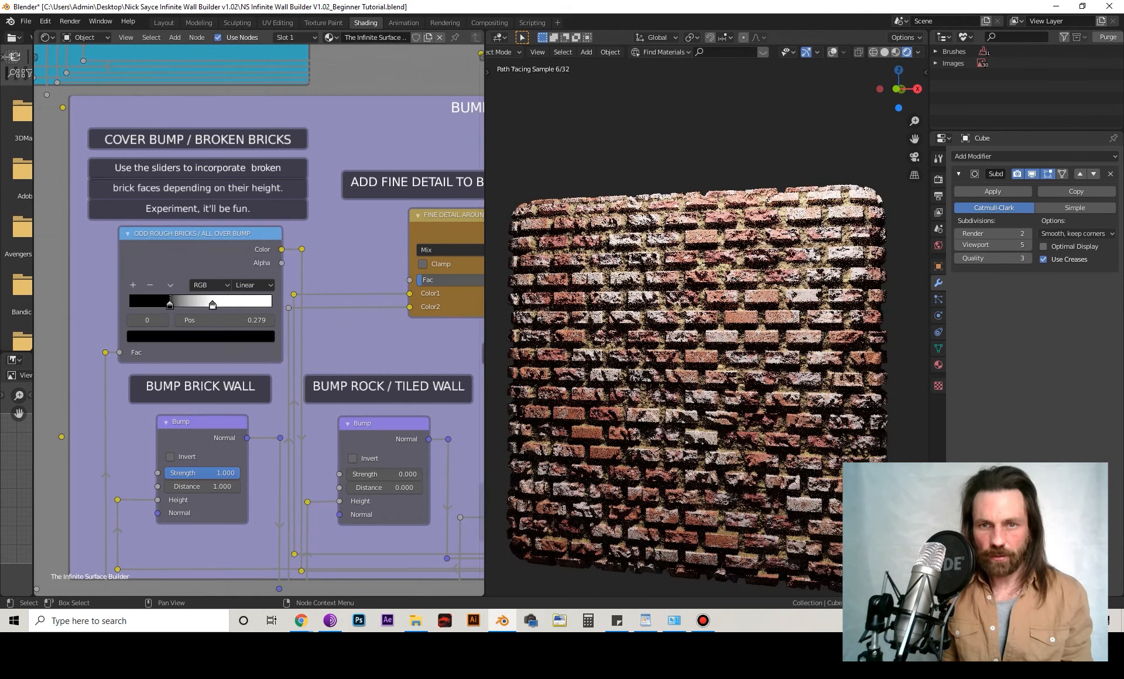
scroll(647, 574, "up", 6)
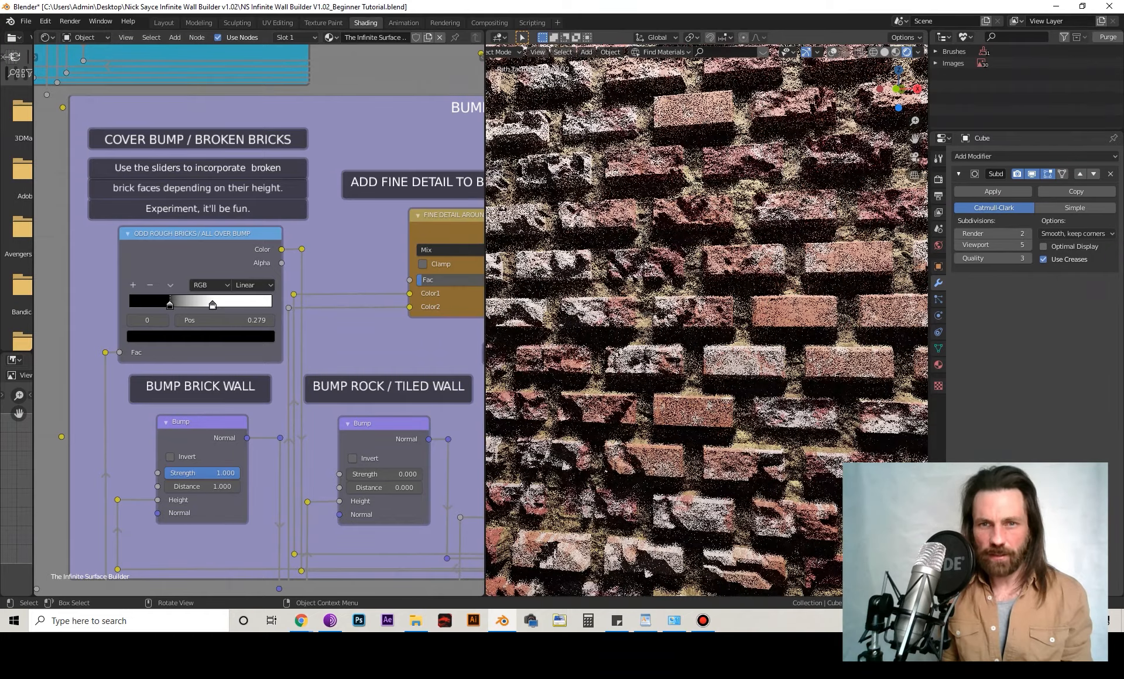
scroll(647, 573, "down", 8)
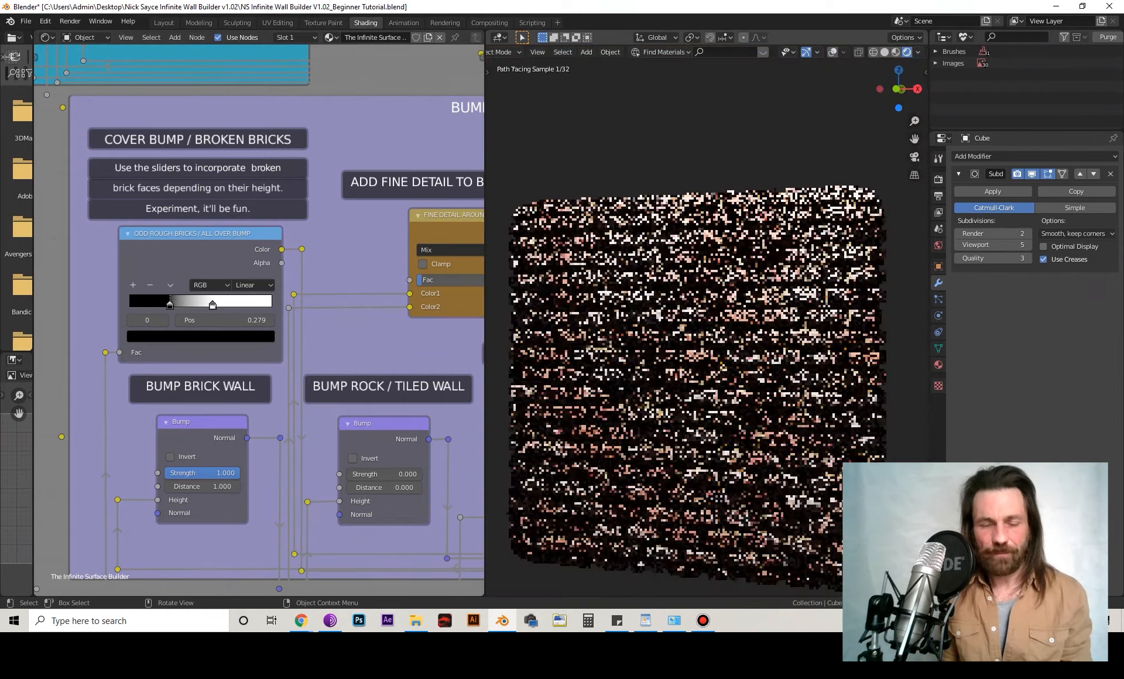
- Try the Cover Bump / Holy Bump Mix factor at 1.000 and inspect the small holes on the brick faces
scroll(259, 320, "down", 5)
middle_click_drag(258, 319, 159, 242)
middle_click_drag(475, 351, 444, 412)
scroll(275, 357, "up", 5)
middle_click_drag(152, 320, 220, 241)
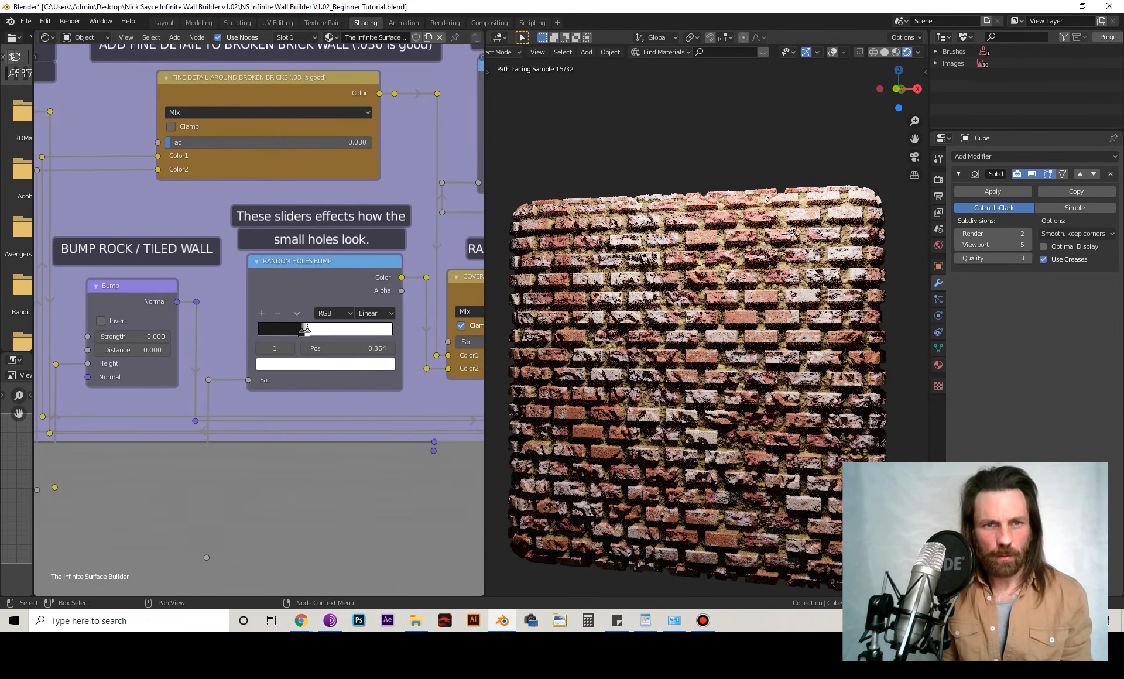
middle_click_drag(292, 316, 161, 321)
scroll(259, 319, "up", 7)
middle_click_drag(305, 319, 110, 313)
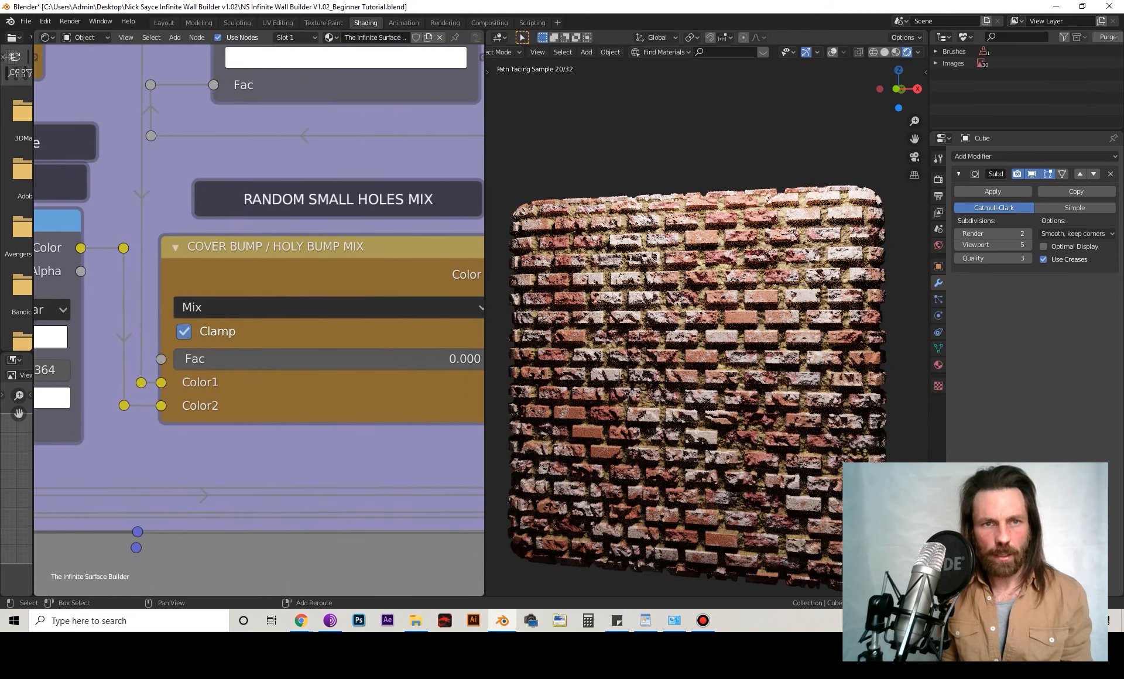
middle_click_drag(328, 309, 217, 313)
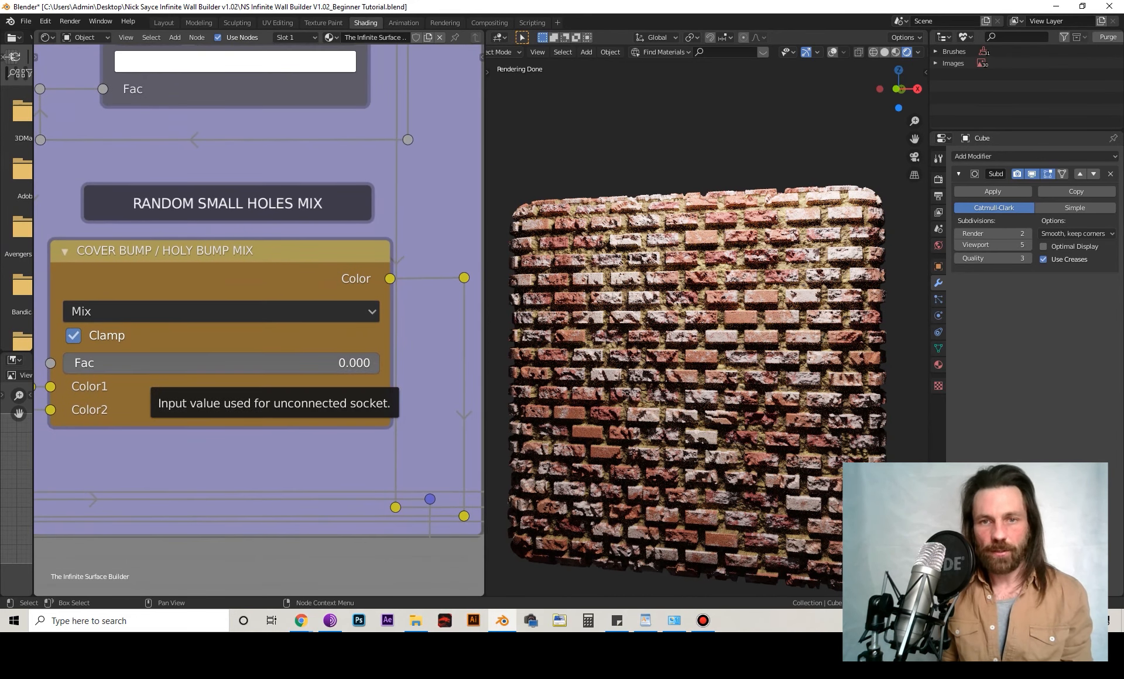
scroll(707, 327, "up", 3)
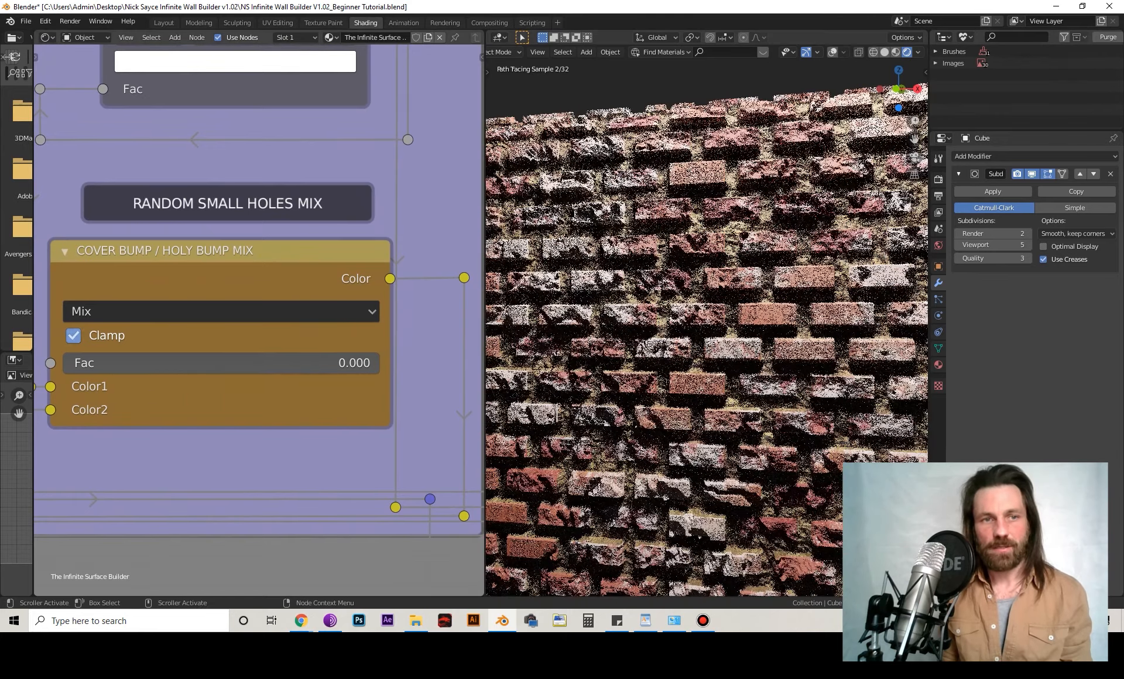
left_click_drag(176, 363, 503, 363)
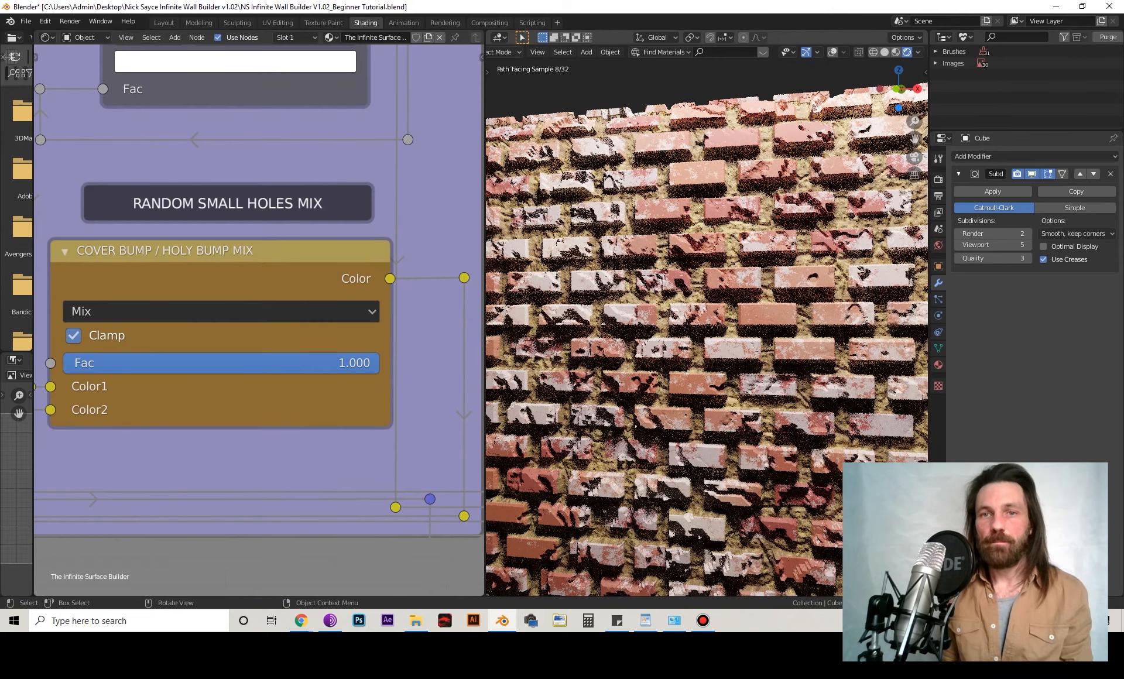
scroll(707, 327, "up", 6)
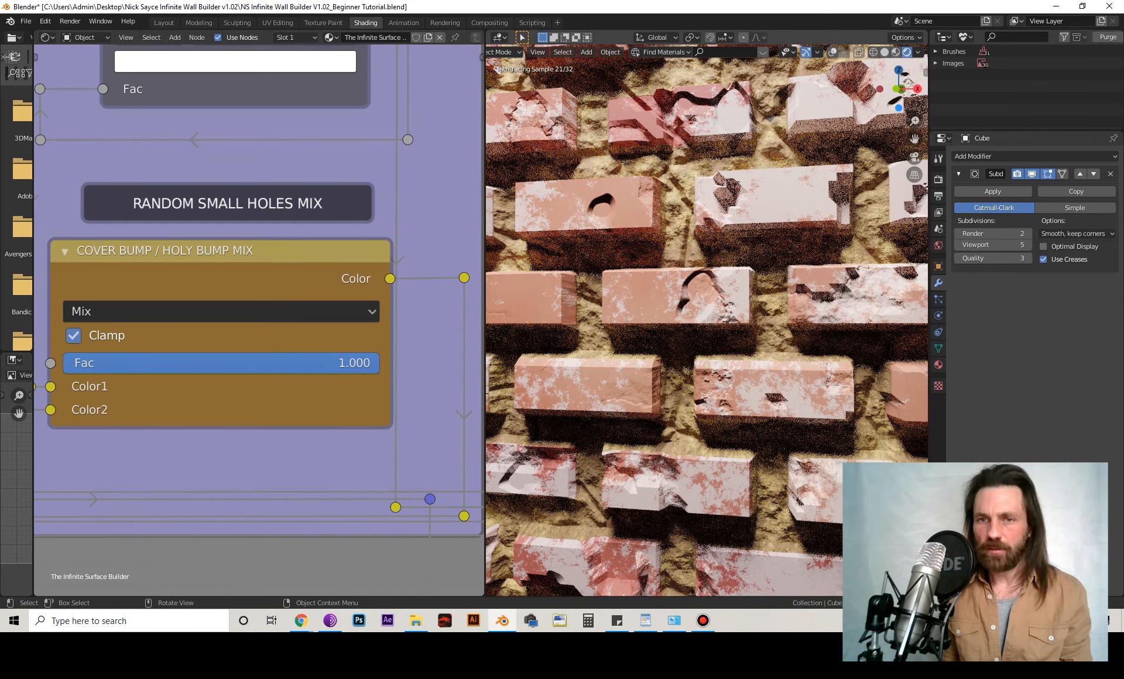
scroll(706, 327, "down", 4)
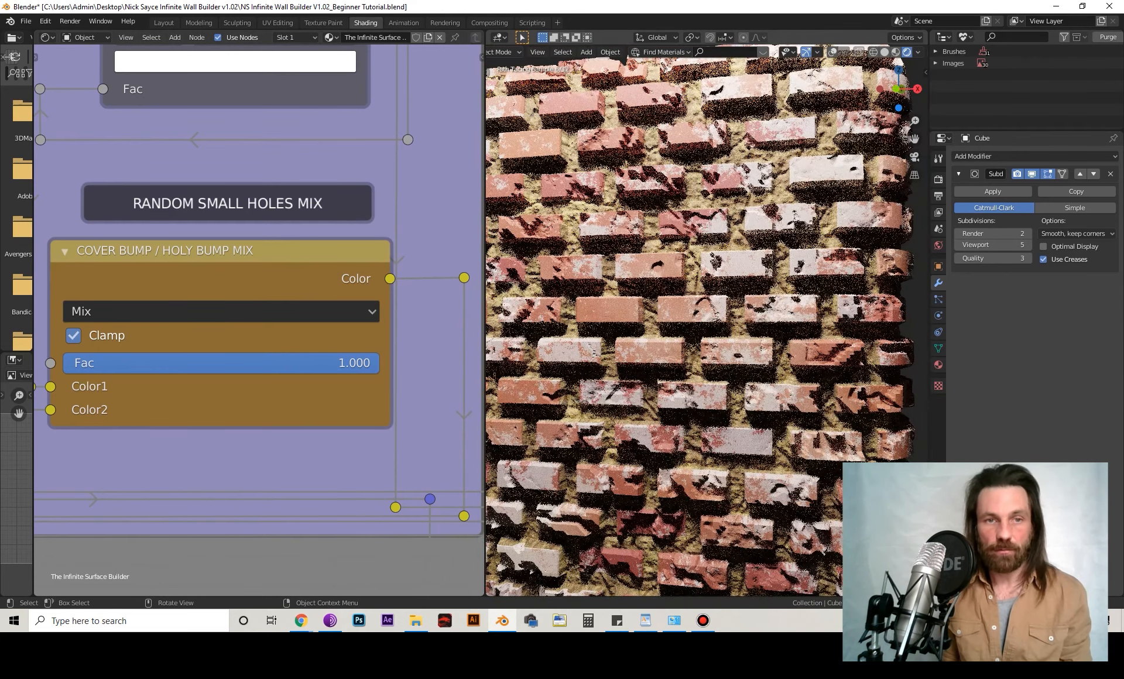
- Set the Cover Bump / Holy Bump Mix factor to 0.653 and check the whole brick wall
left_click_drag(375, 363, 270, 363)
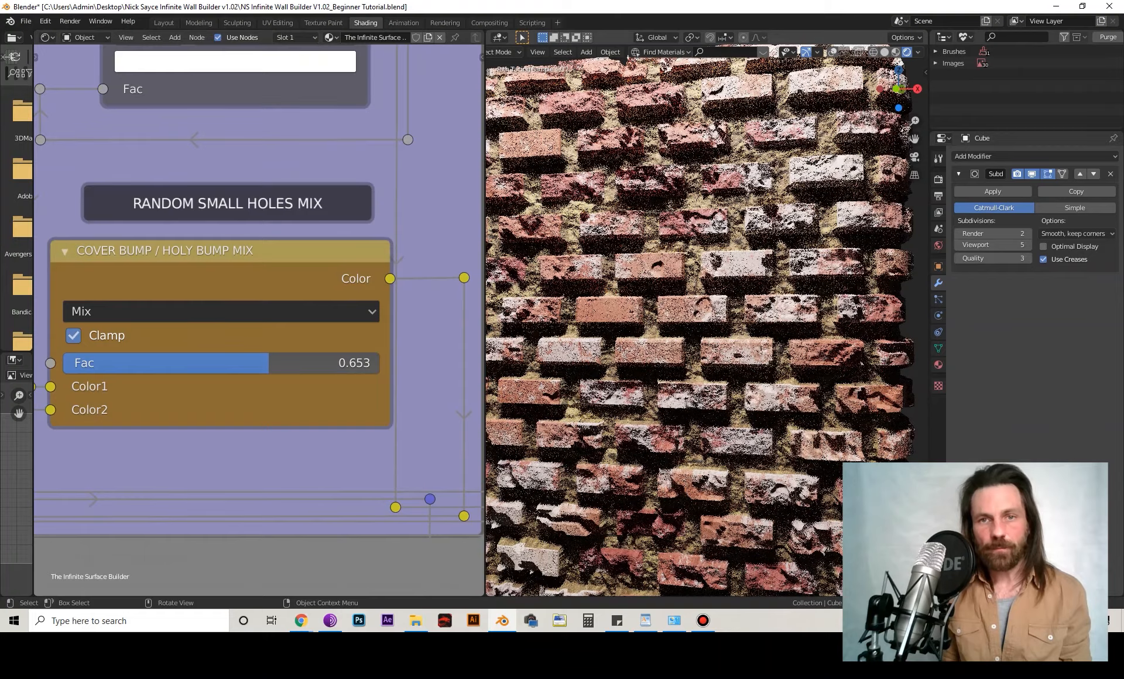
scroll(699, 321, "down", 6)
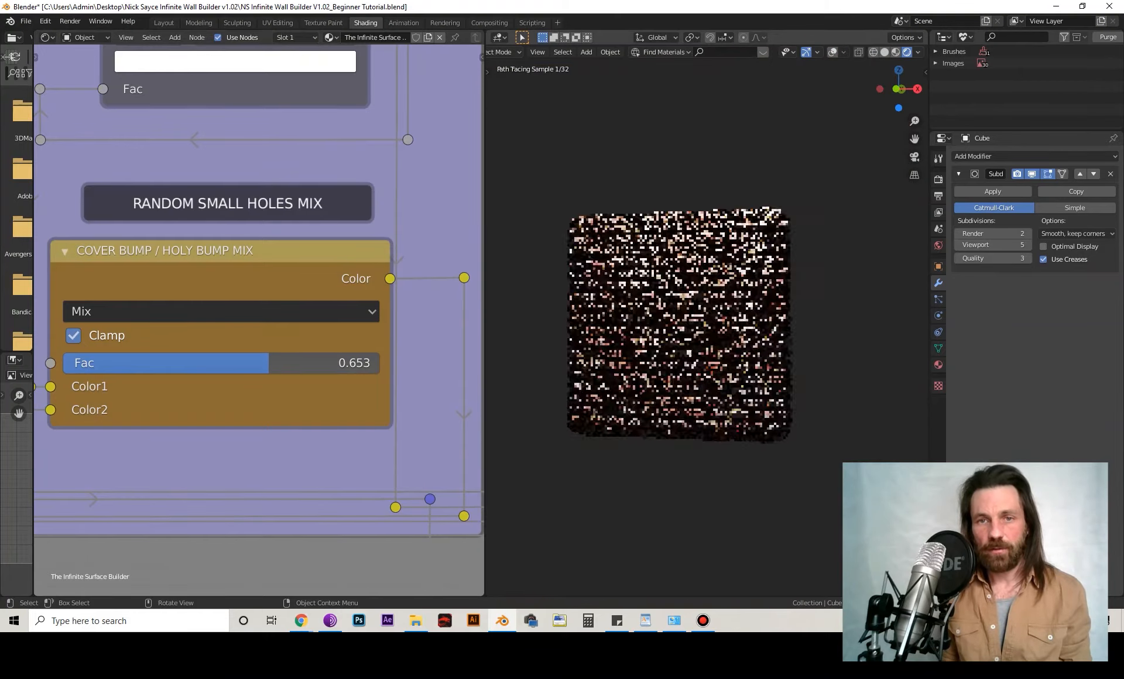
scroll(700, 321, "up", 2)
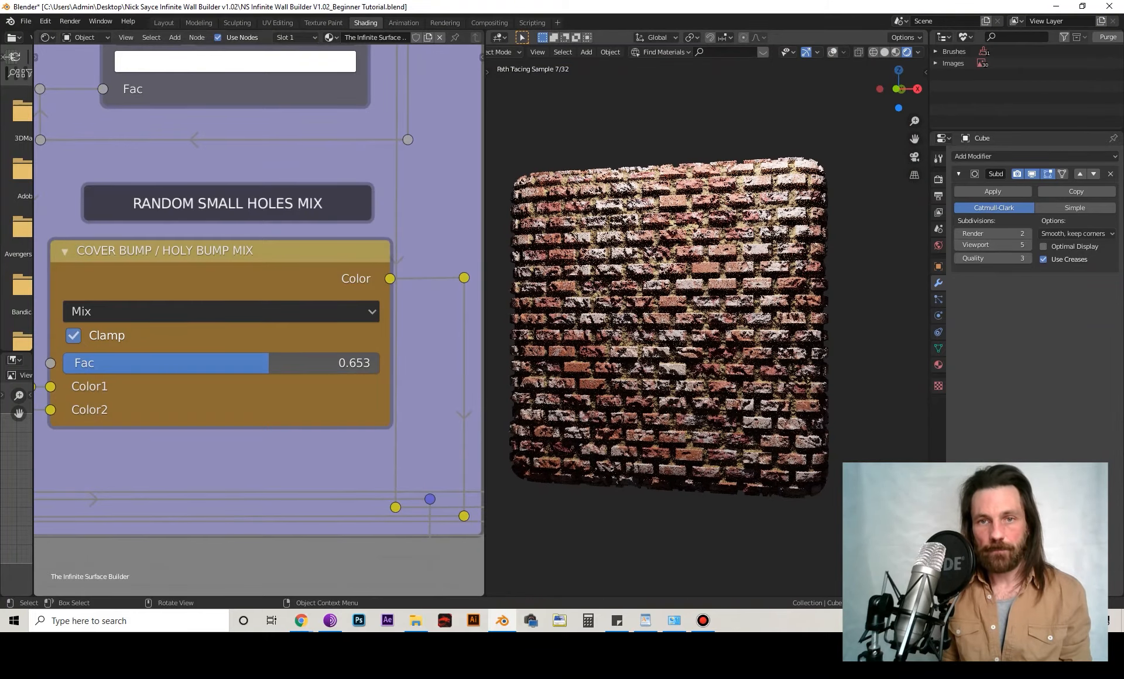
scroll(259, 320, "down", 9)
middle_click_drag(166, 329, 356, 334)
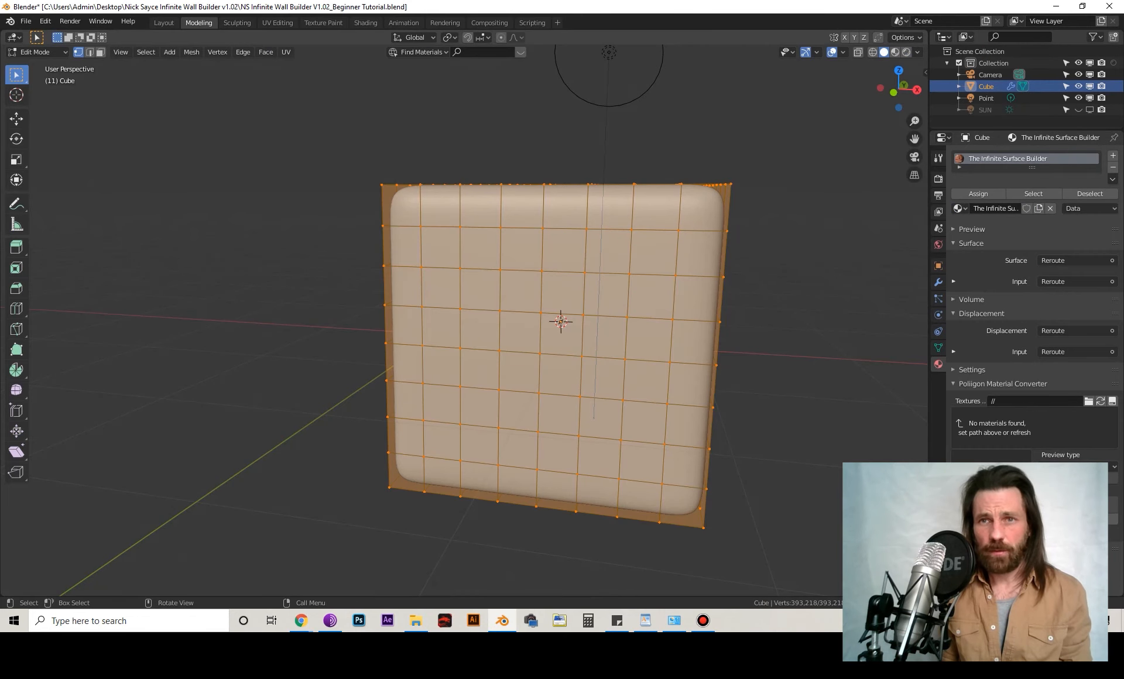
- In the Modeling workspace, return the cube to Object Mode and display it with rendered shading
key("Tab")
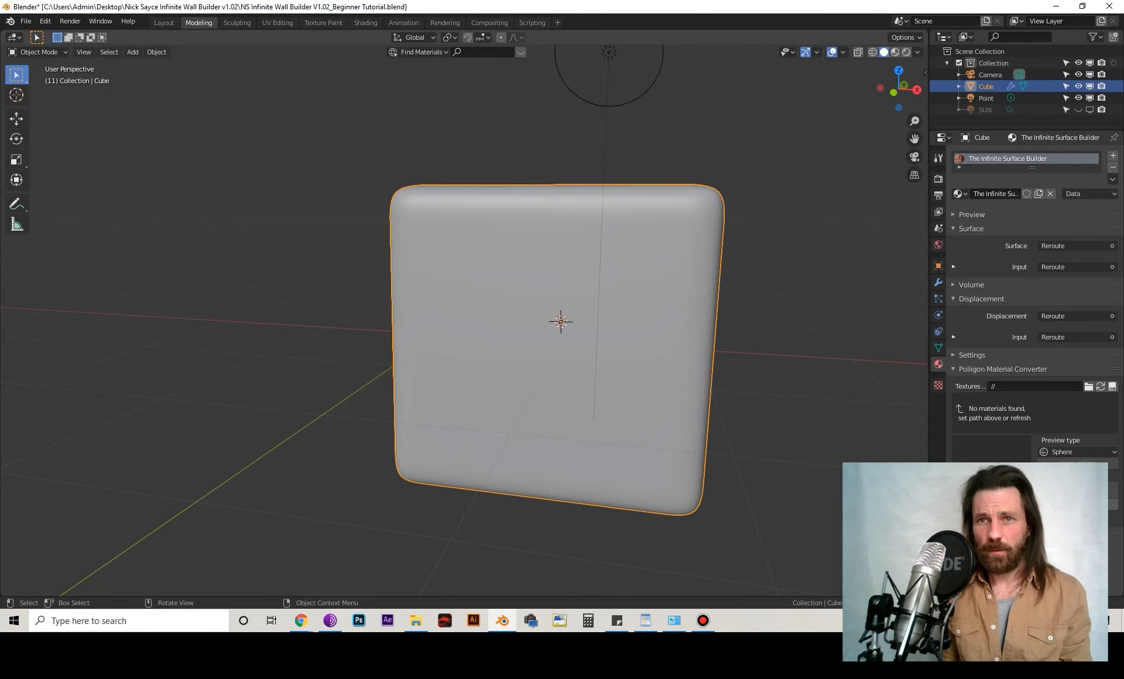
left_click(906, 52)
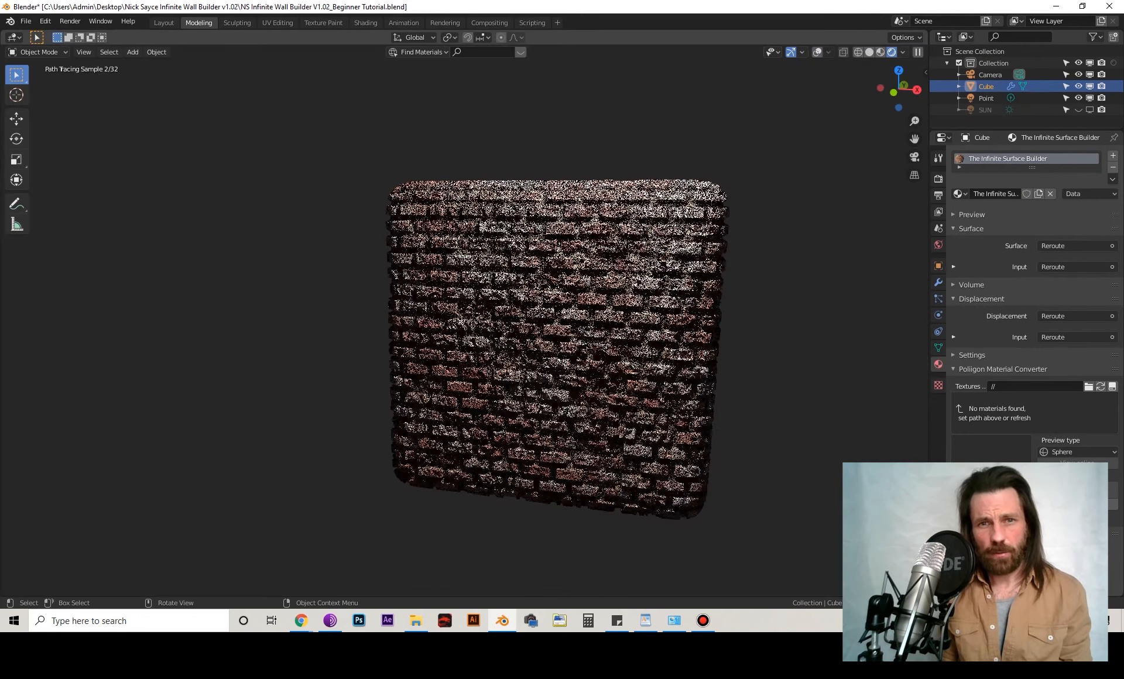
middle_click_drag(562, 351, 477, 346)
scroll(445, 293, "up", 1)
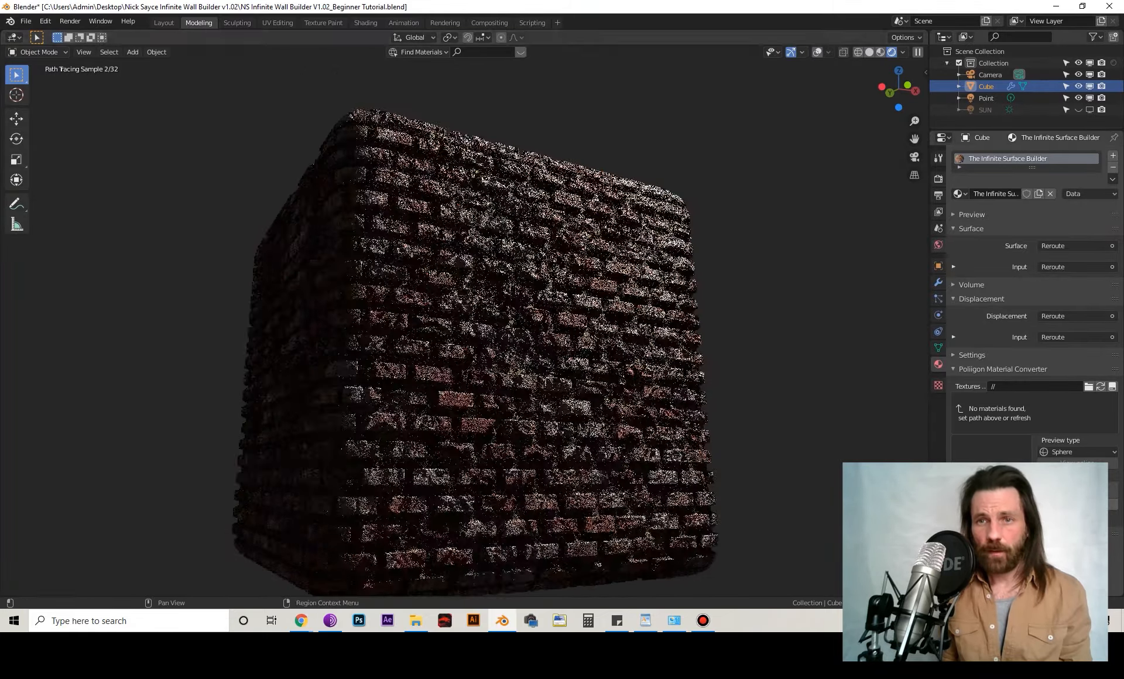
- Set the cube's Subdivision modifier viewport level to 6
left_click(938, 282)
left_click(992, 244)
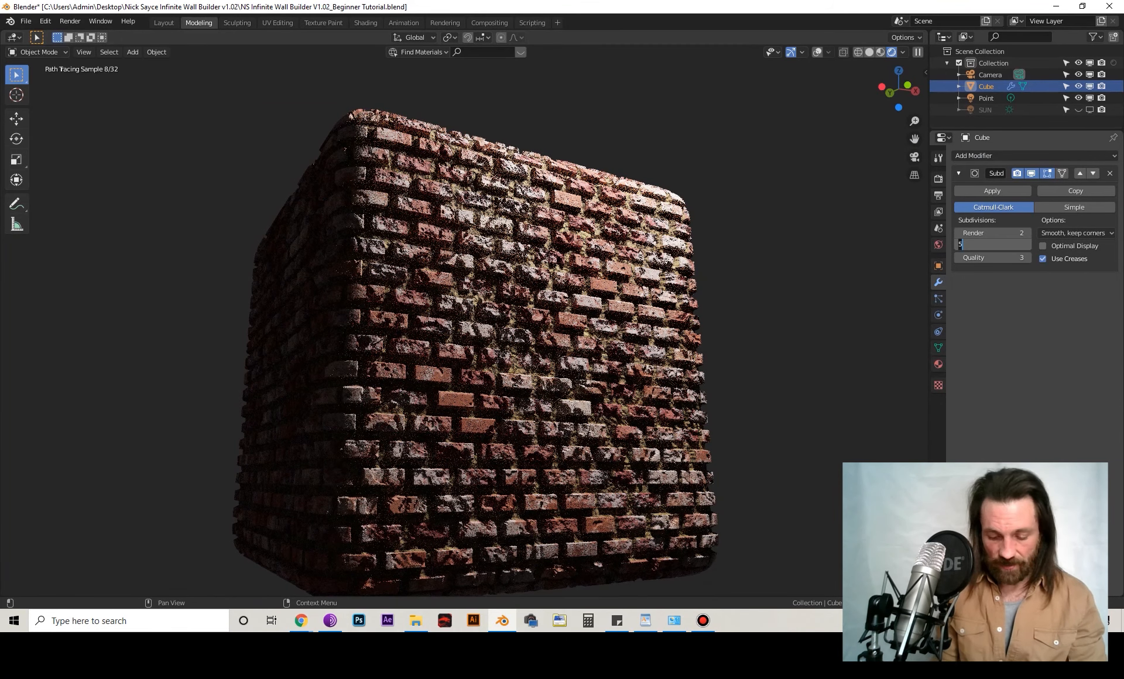
type("6")
key("Return")
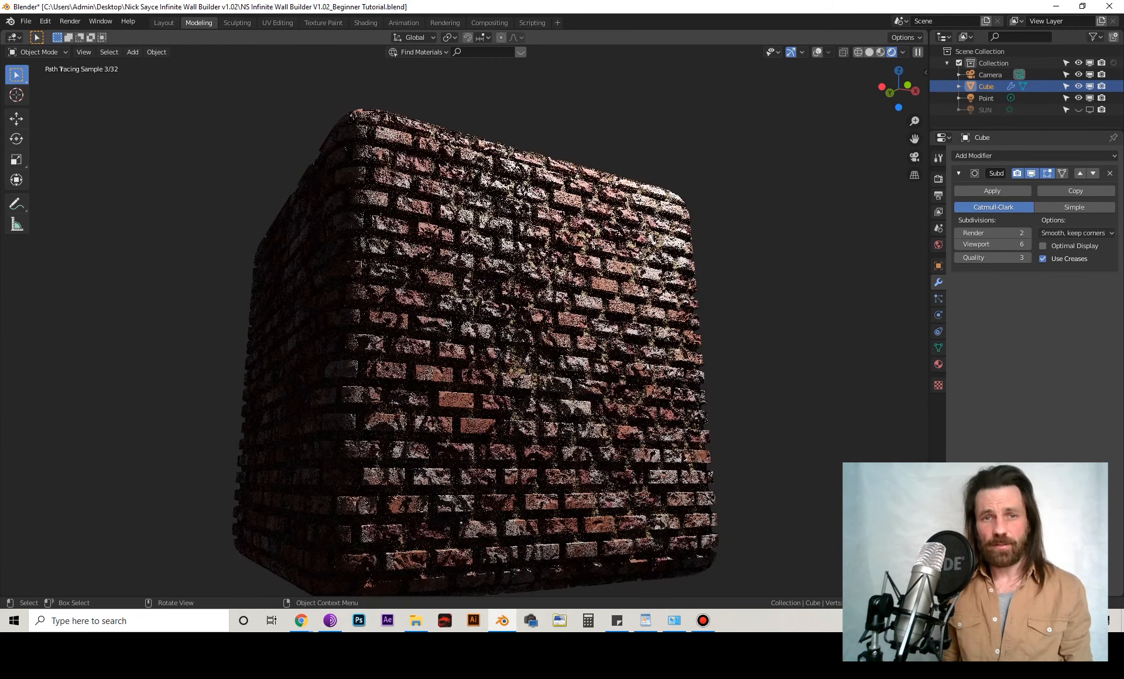
- Examine the finished brick surface on the cube from the front, around its corners and close up
key("KP_1")
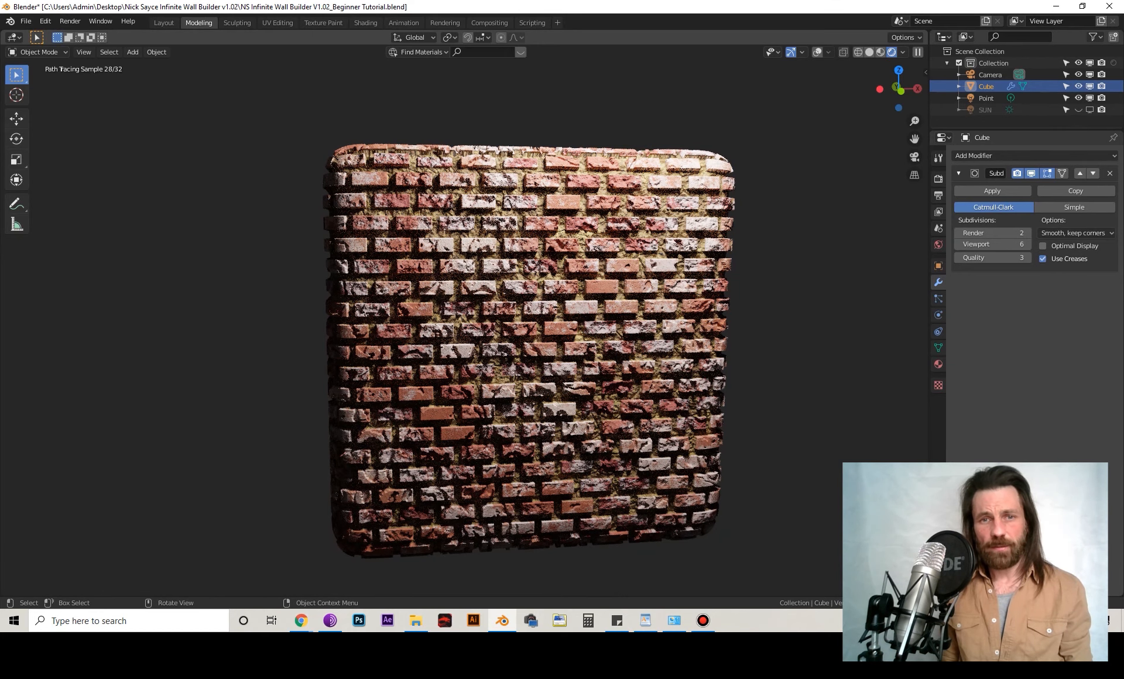
scroll(527, 351, "down", 1)
middle_click_drag(527, 352, 465, 325)
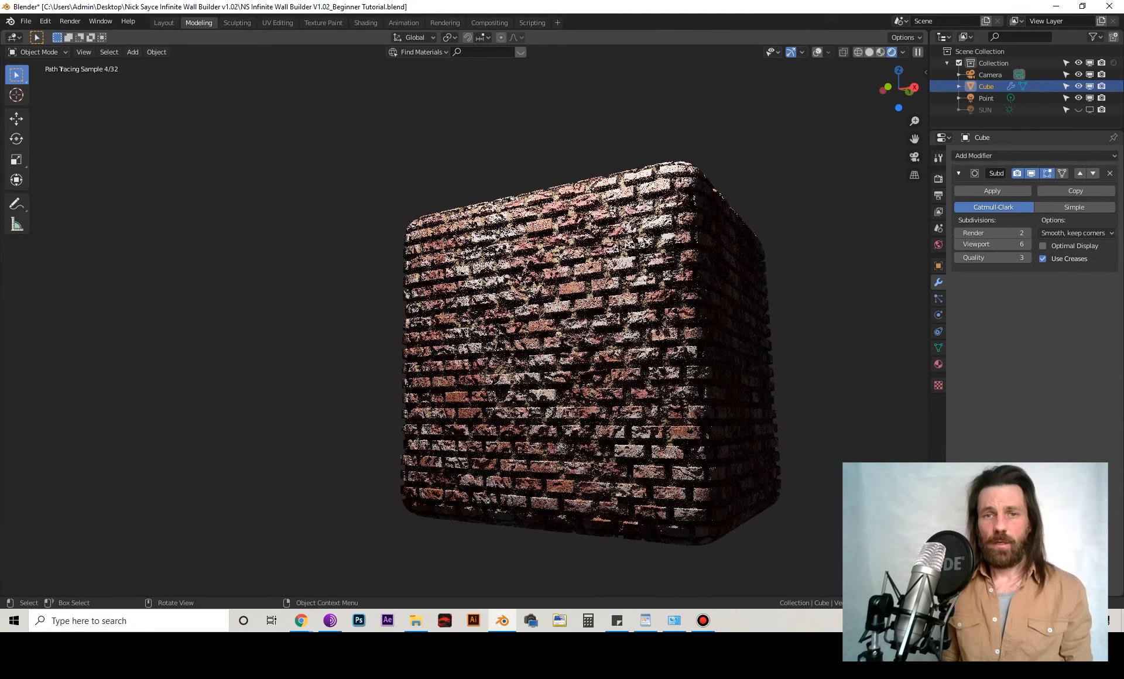
middle_click_drag(574, 433, 669, 421)
middle_click_drag(527, 351, 448, 365)
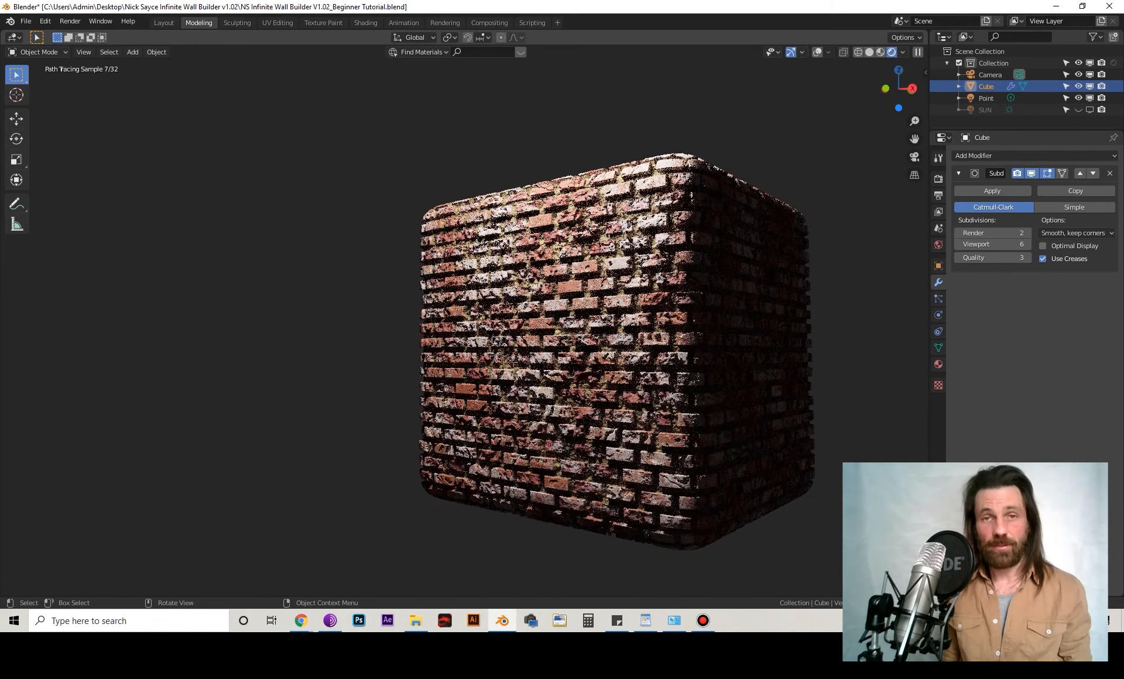
scroll(656, 321, "up", 4)
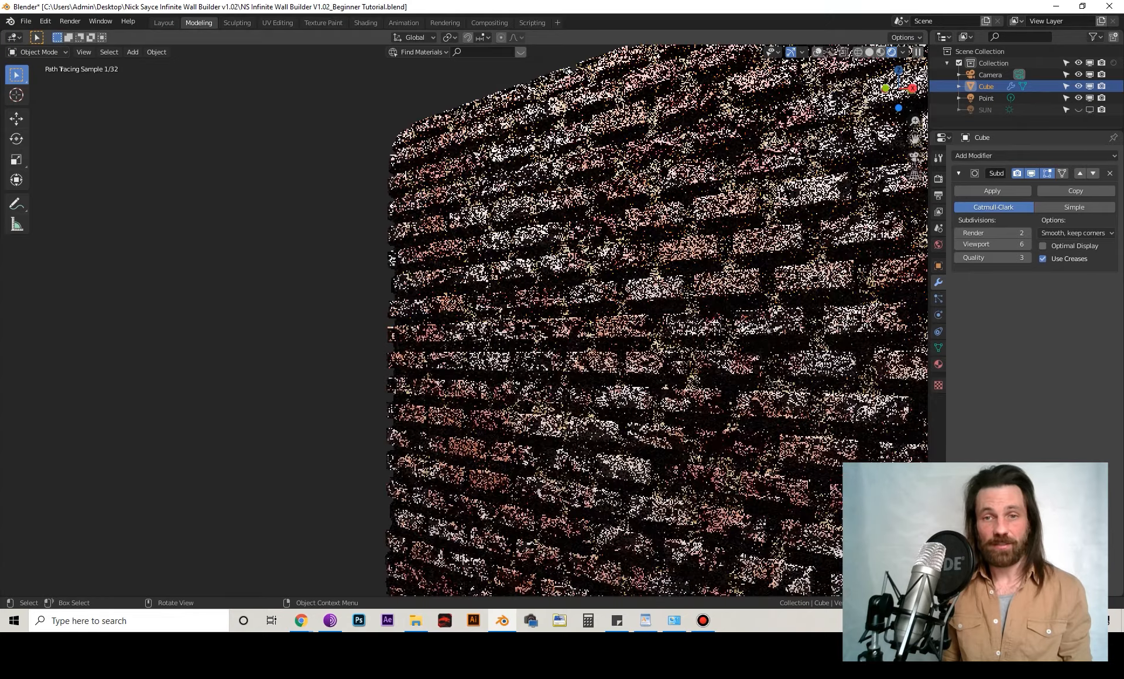
scroll(656, 320, "down", 1)
middle_click_drag(656, 321, 571, 331)
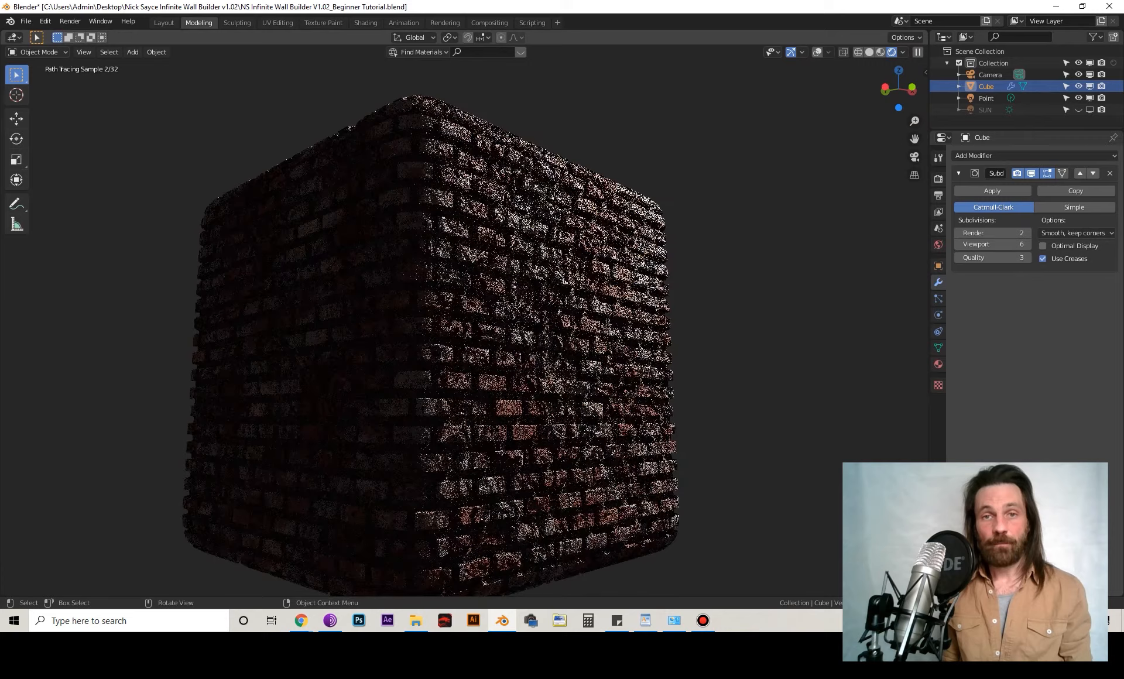
scroll(571, 331, "down", 2)
scroll(571, 331, "up", 1)
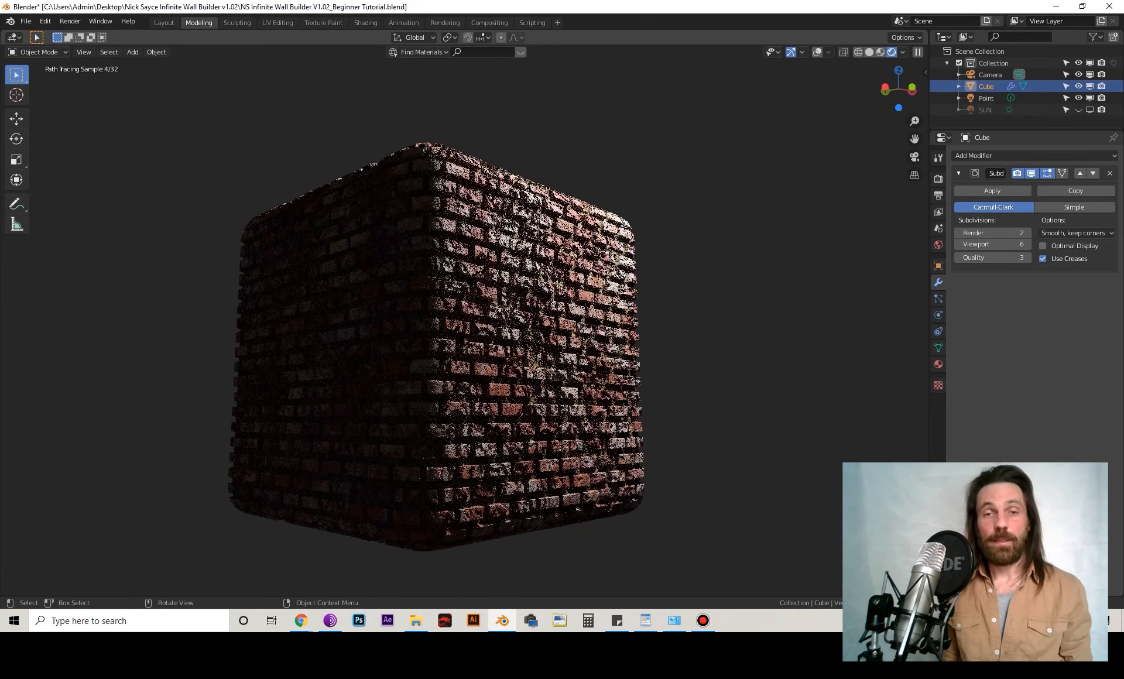
middle_click_drag(571, 331, 618, 333, "shift")
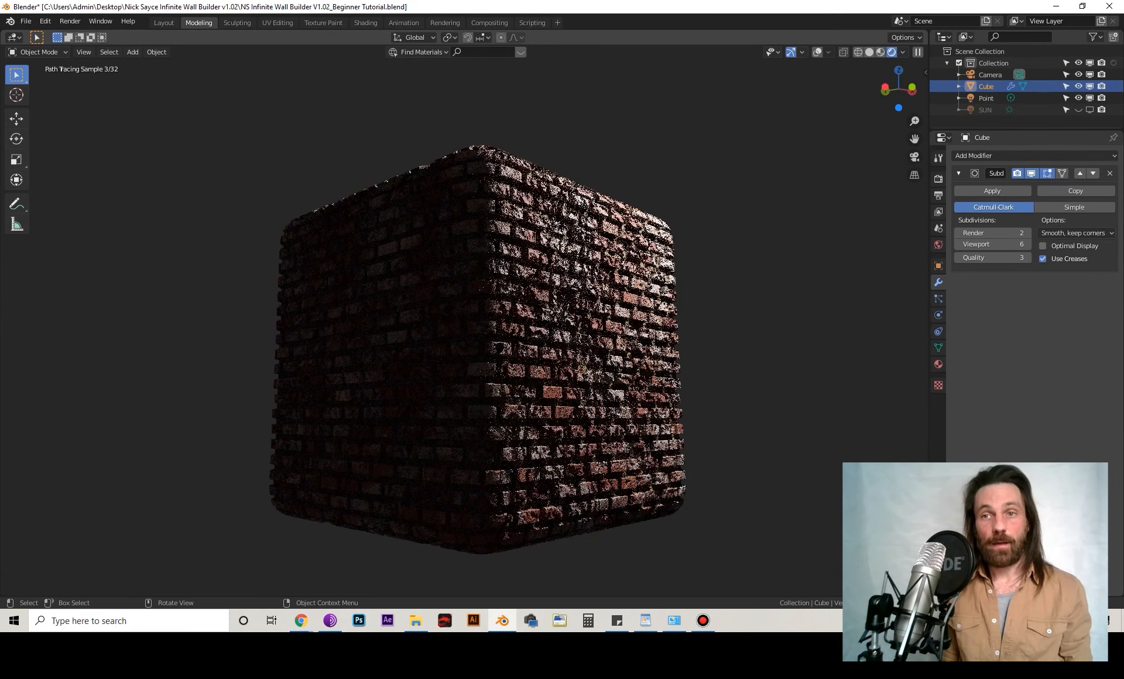